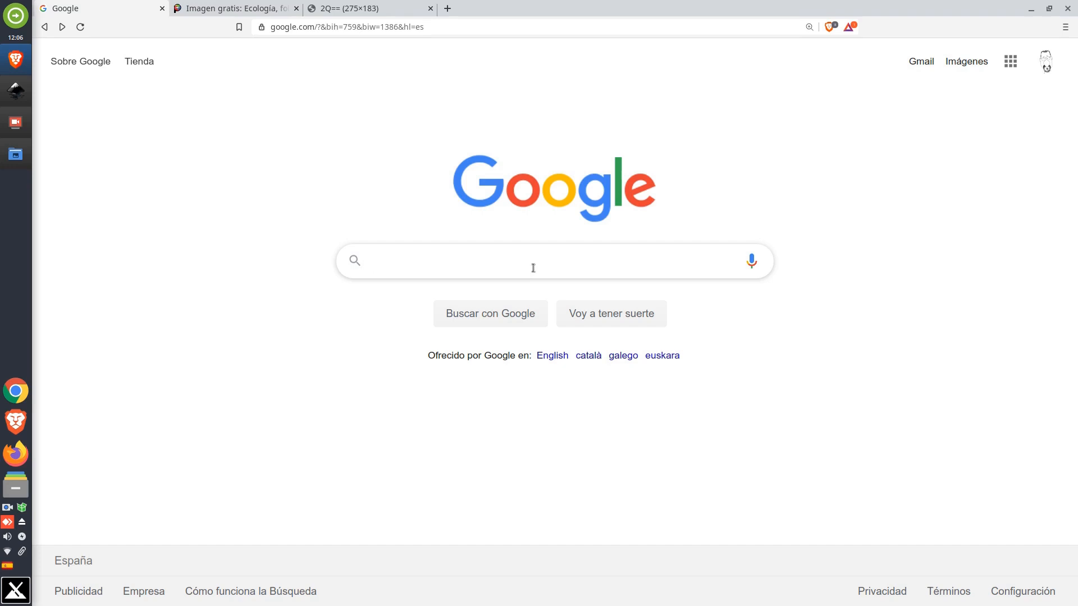
Search Google for hojas and switch to the image results
type("hojas")
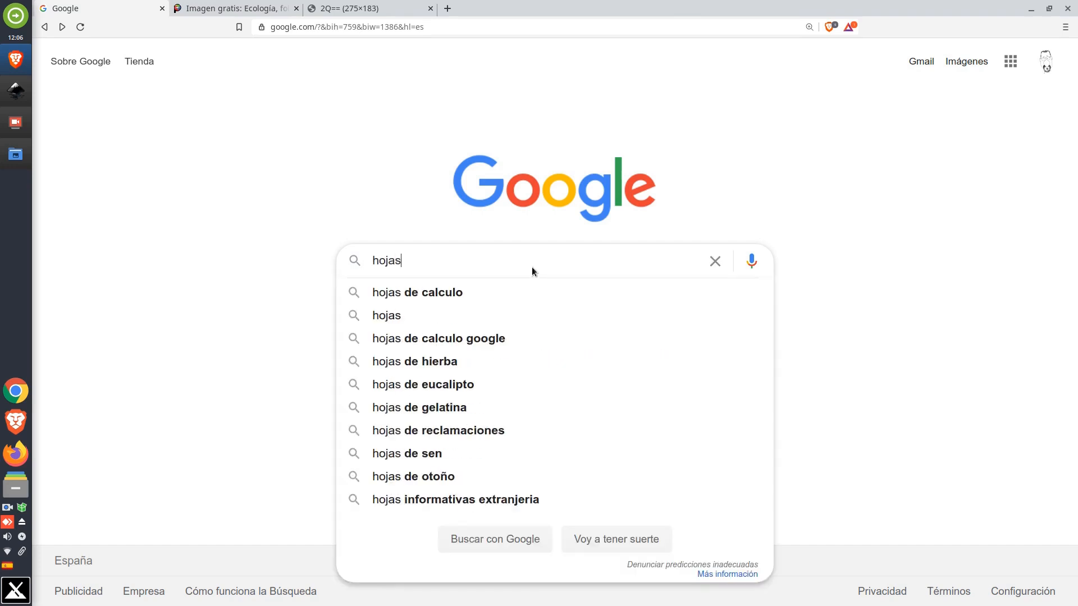
key("Return")
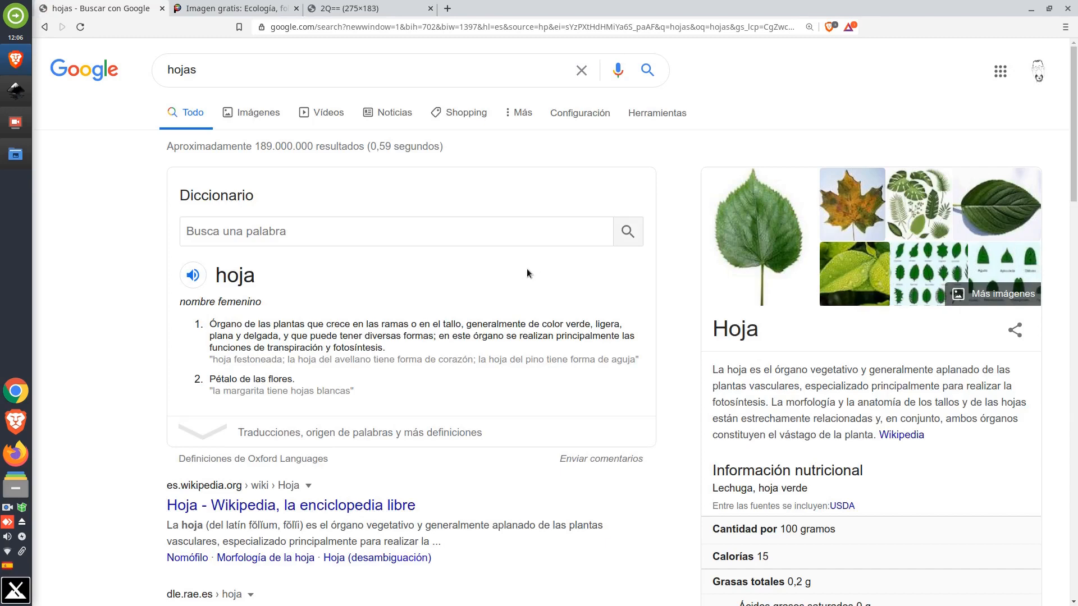
left_click(247, 115)
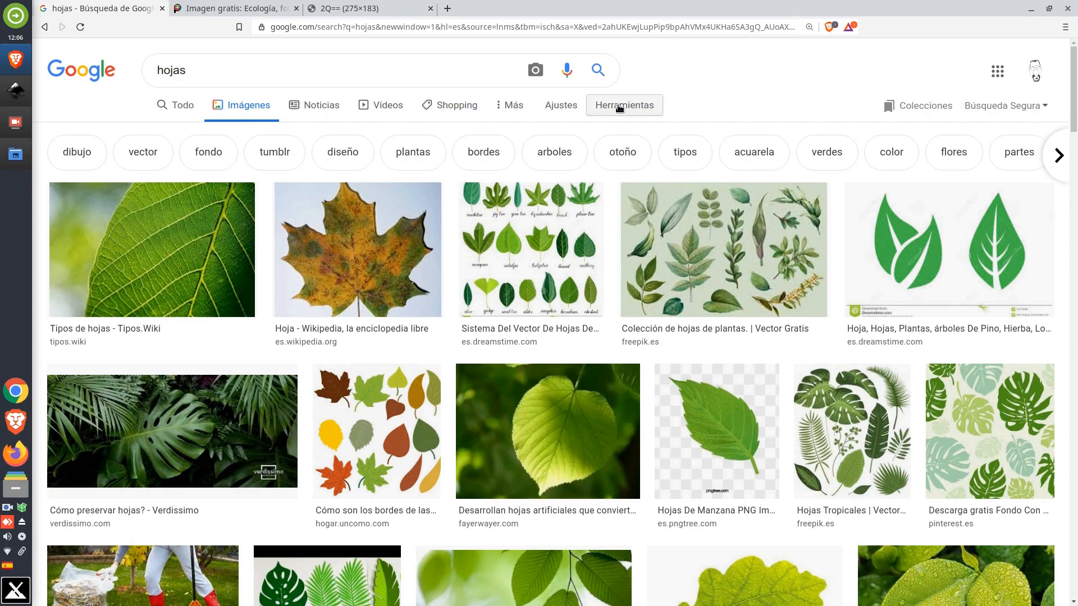
Filter the image results to those labelled for reuse with modifications and to large size
left_click(635, 108)
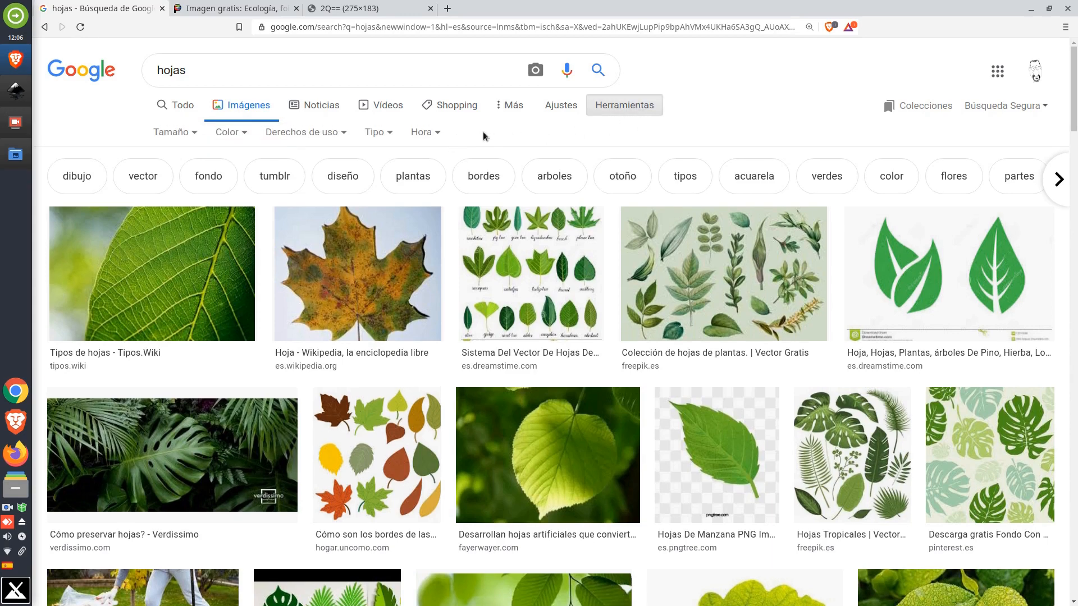
left_click(304, 135)
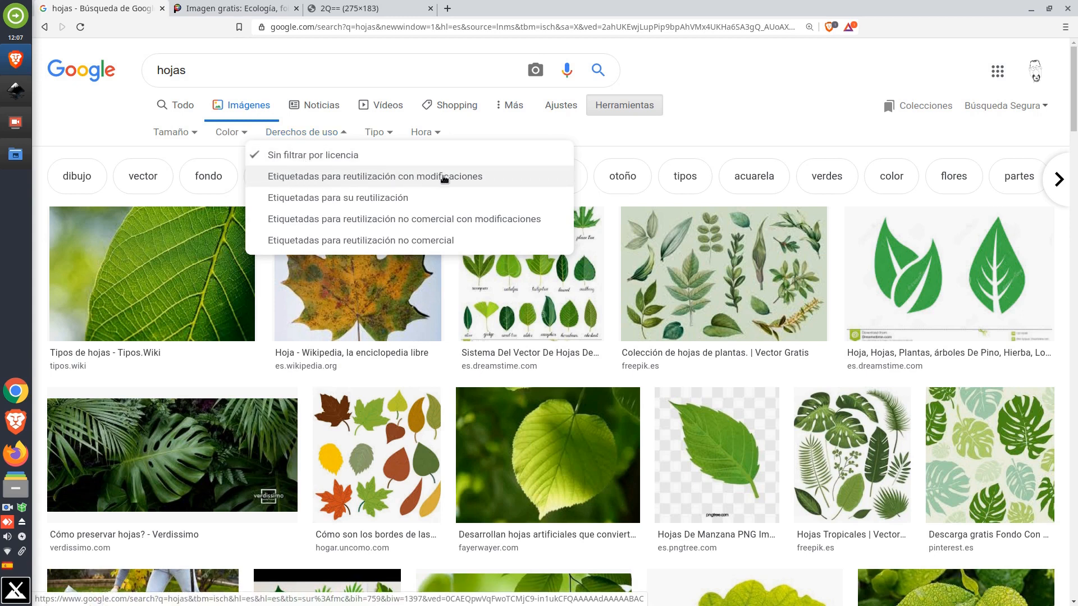
left_click(338, 181)
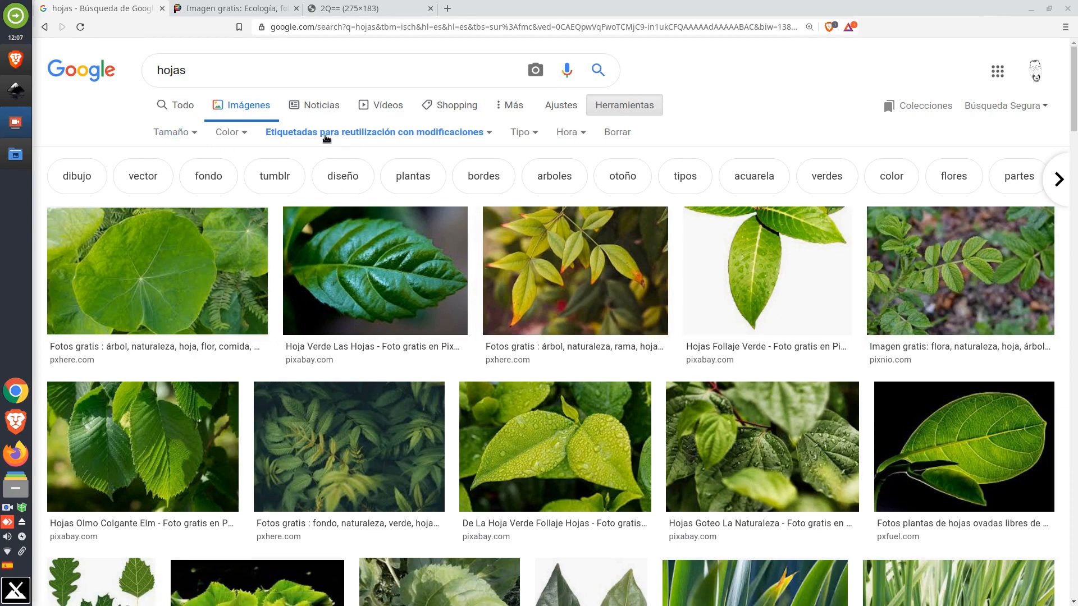
left_click(171, 132)
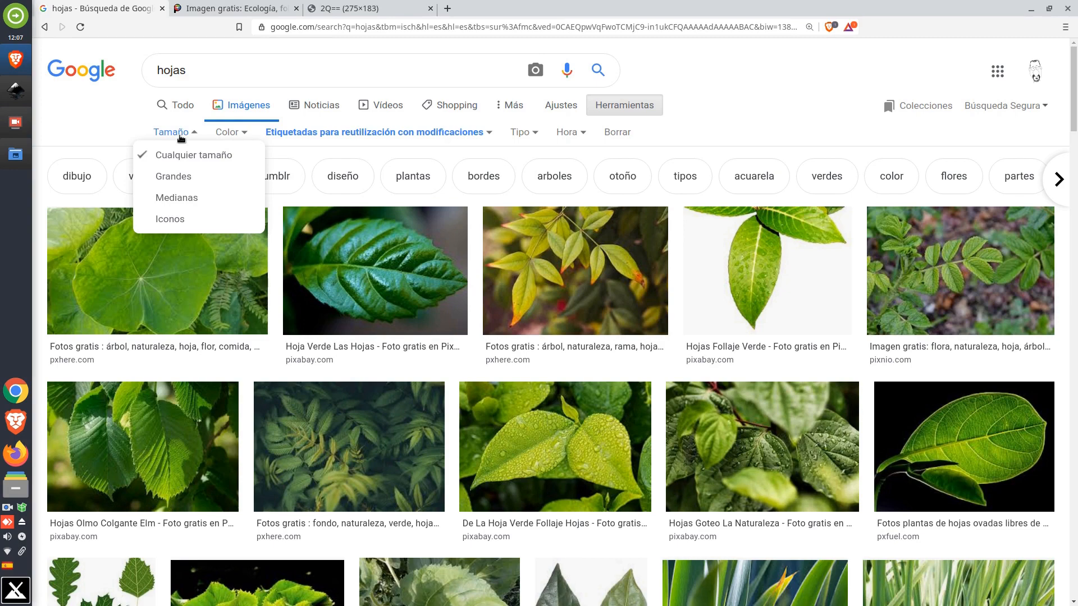
left_click(181, 176)
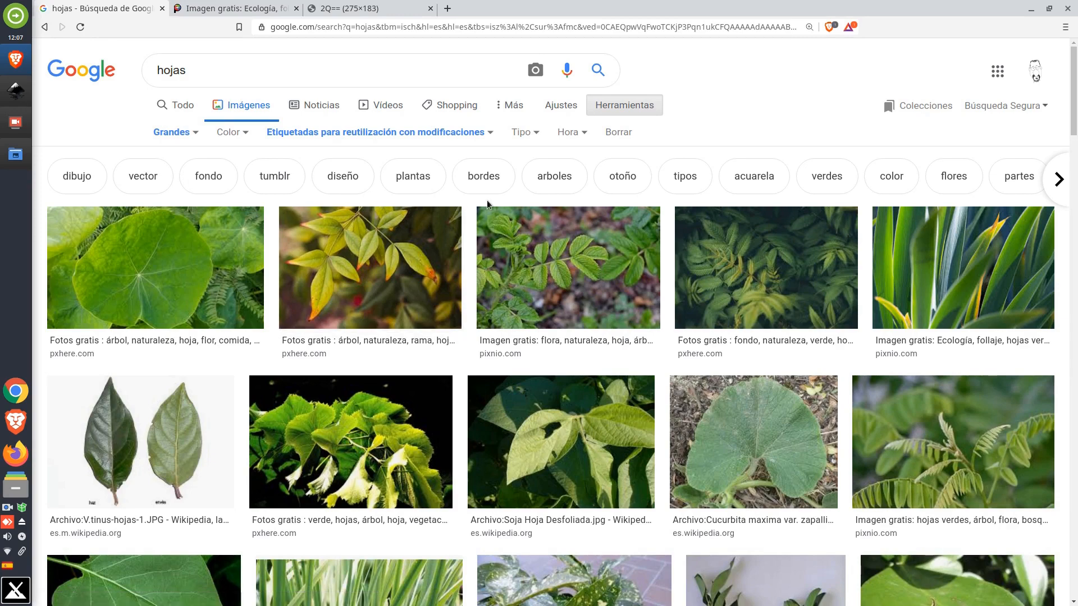
Browse the results and open the preview of the yucca foliage image from pixnio.com
scroll(489, 205, "down", 3)
scroll(488, 205, "down", 3)
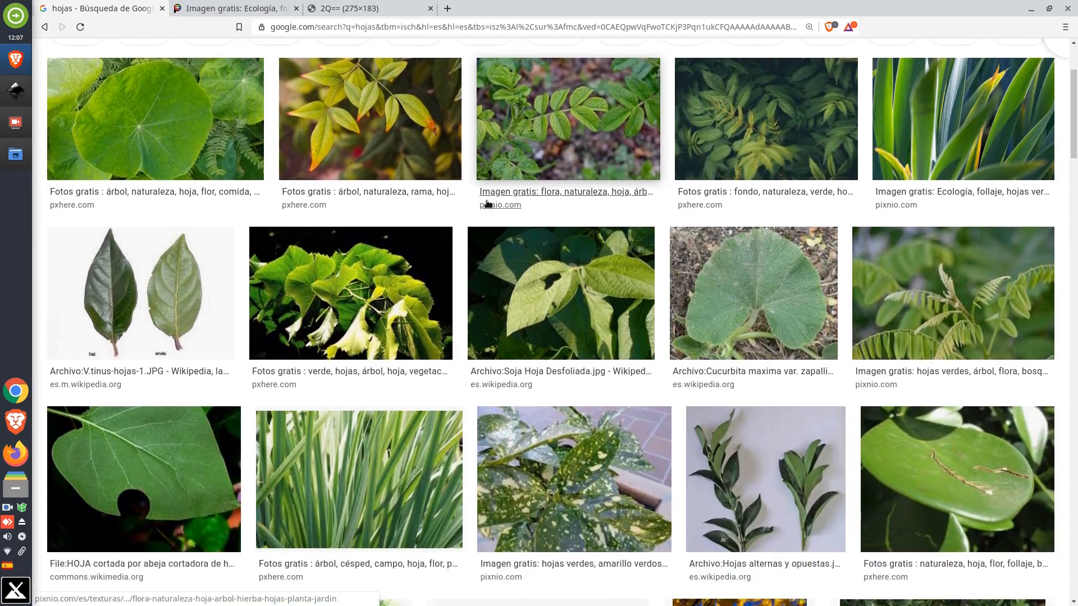
scroll(487, 204, "down", 5)
scroll(488, 204, "up", 5)
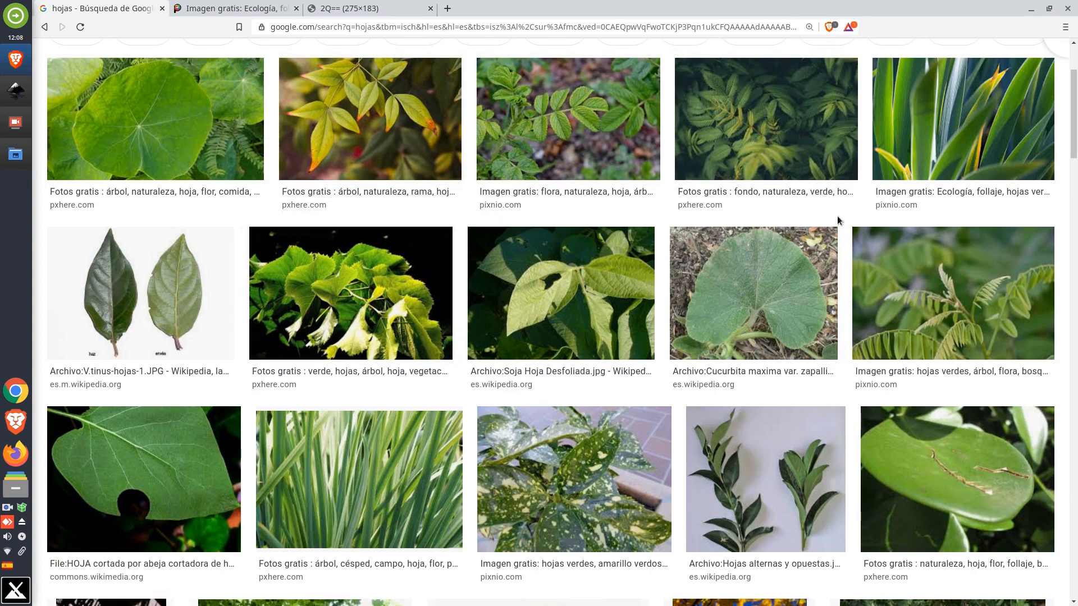
left_click(950, 157)
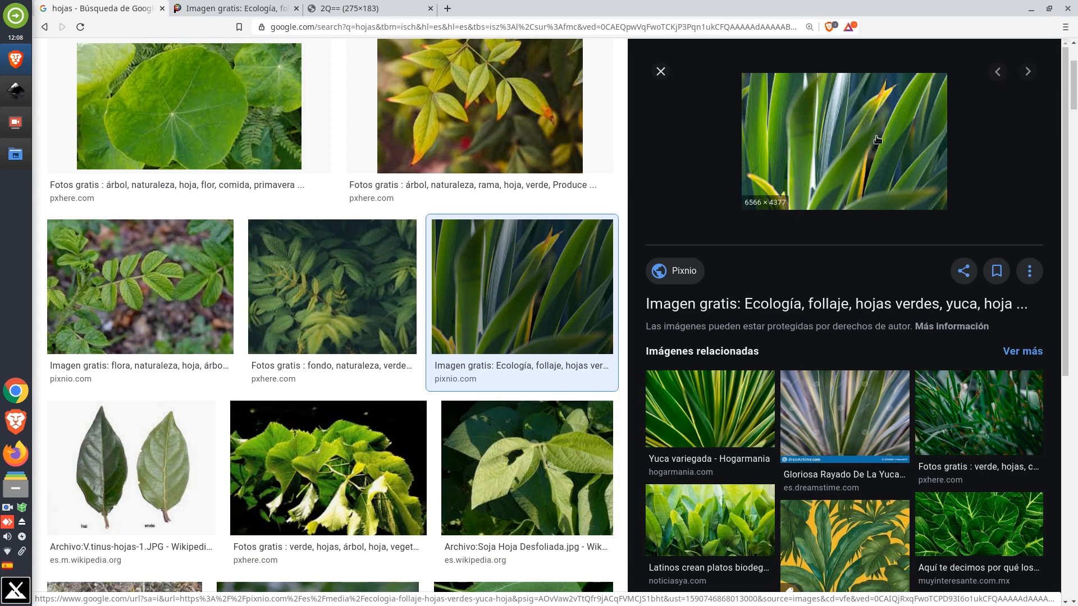
Inspect the image thumbnail opened in the third tab, zooming in and out on it
left_click(397, 9)
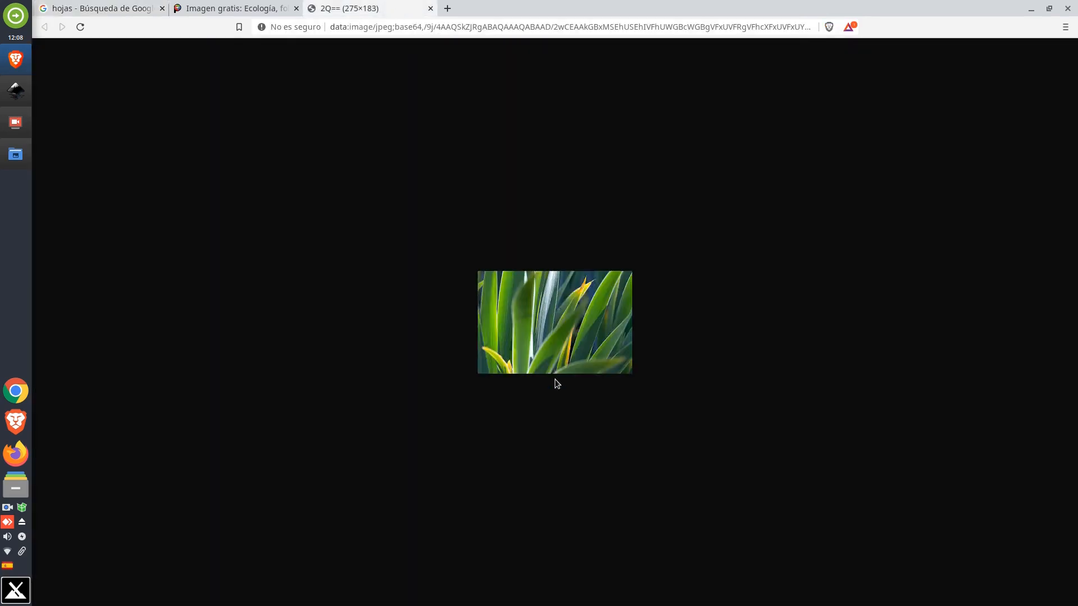
scroll(557, 341, "up", 9, "ctrl")
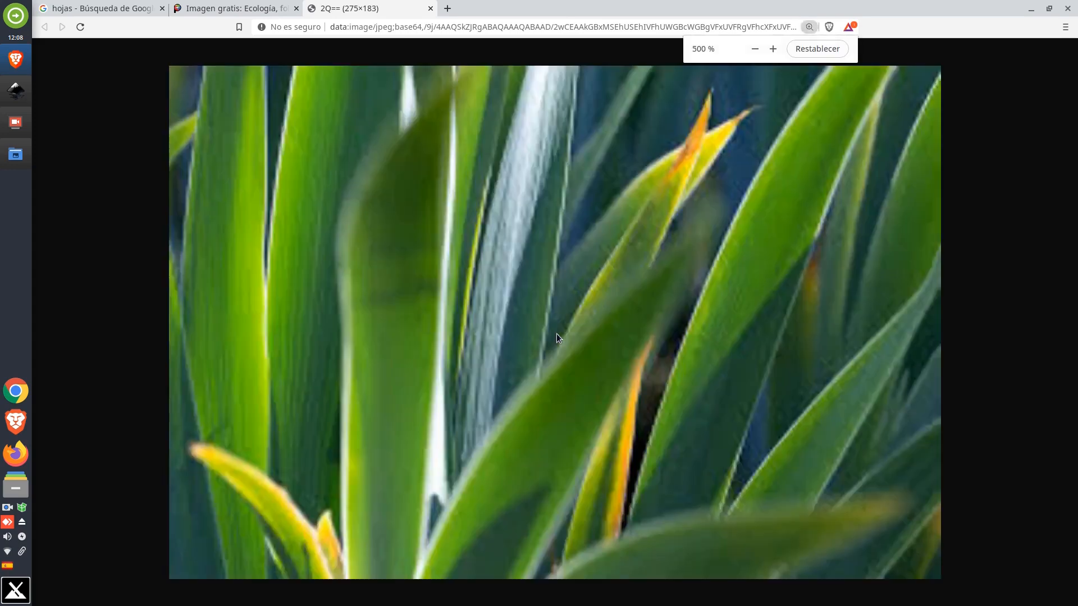
scroll(557, 333, "down", 3, "ctrl")
left_click(106, 8)
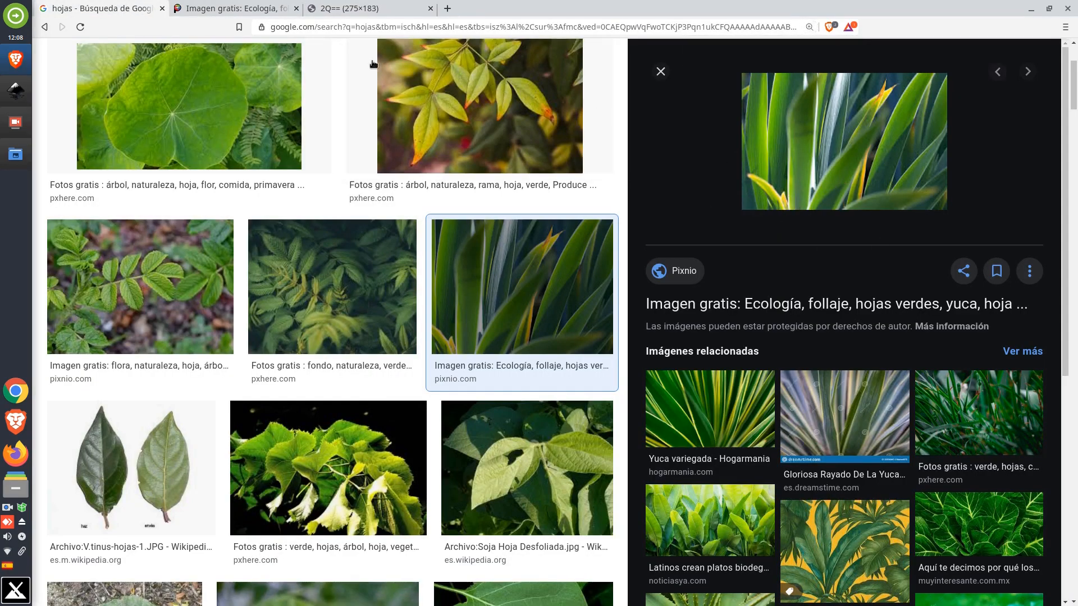
left_click(359, 9)
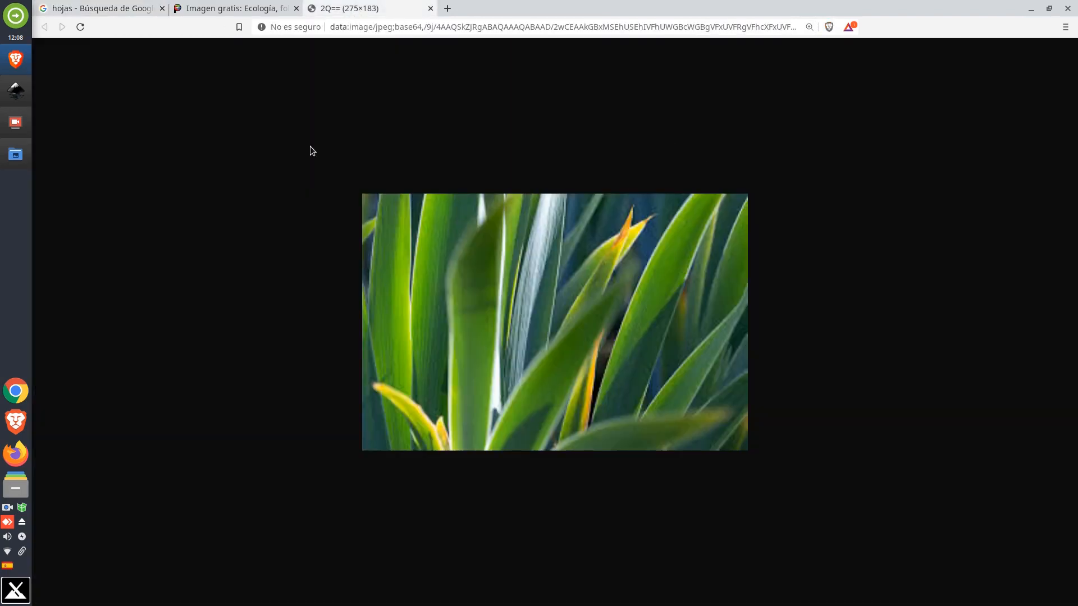
left_click(142, 9)
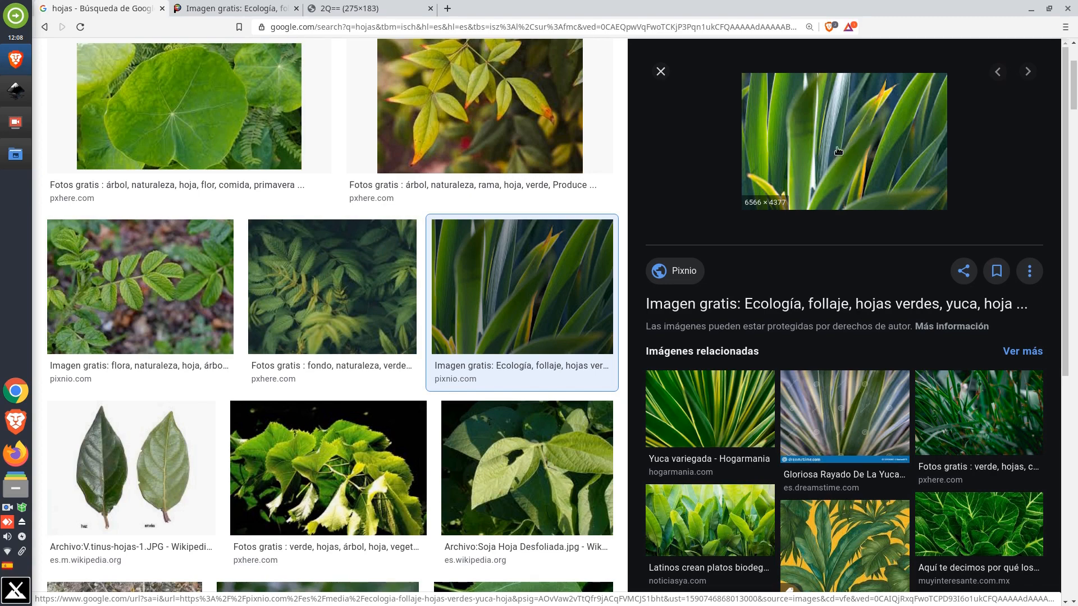
Try to download the original-size image from its Pixnio page, cancelling the save dialog
left_click(835, 163)
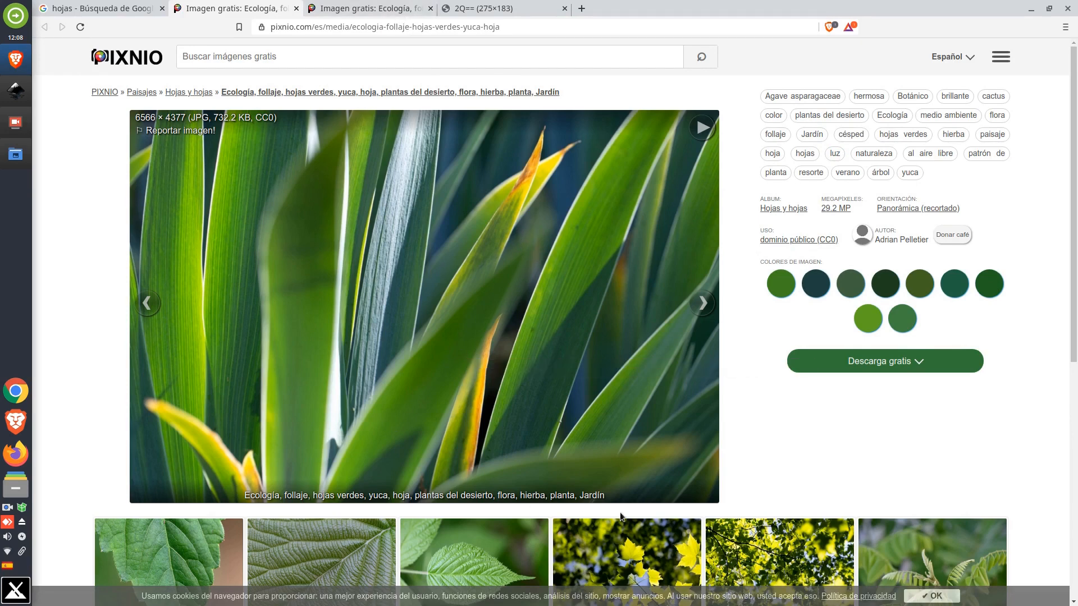
left_click(907, 363)
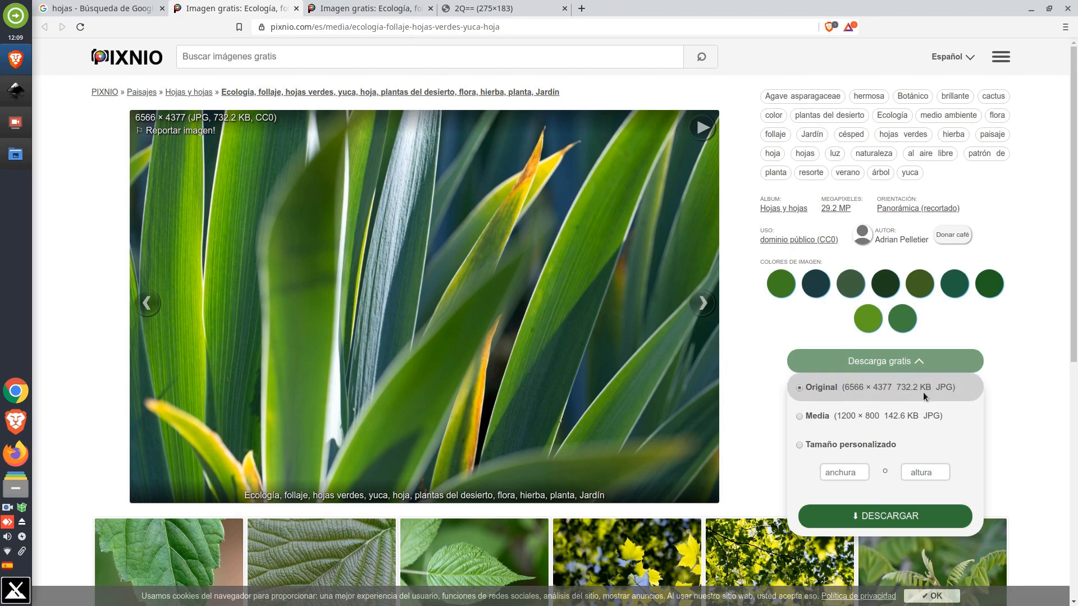
left_click(899, 519)
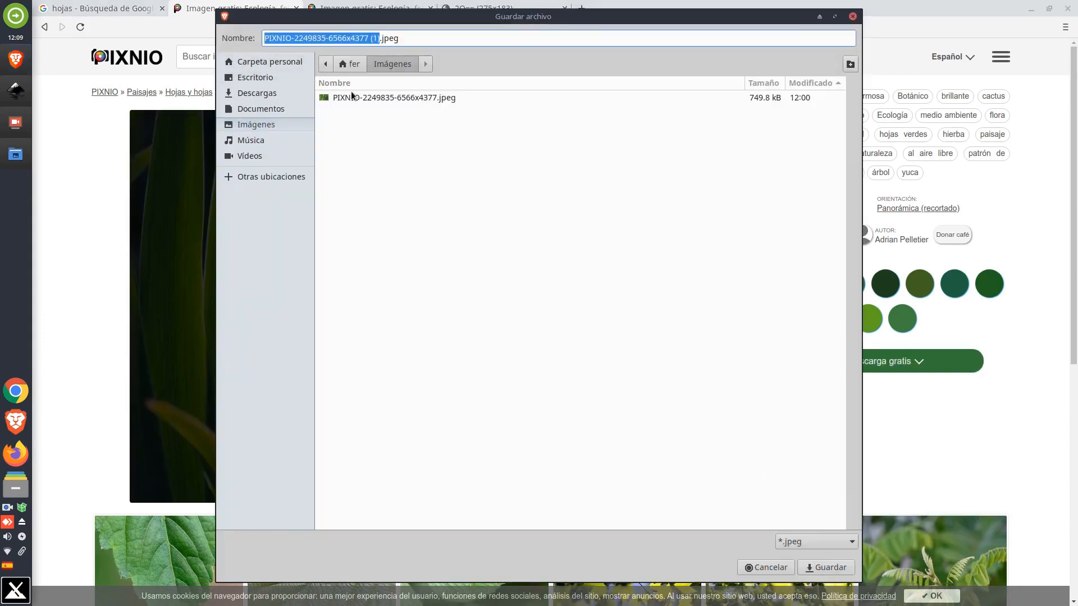
left_click(776, 564)
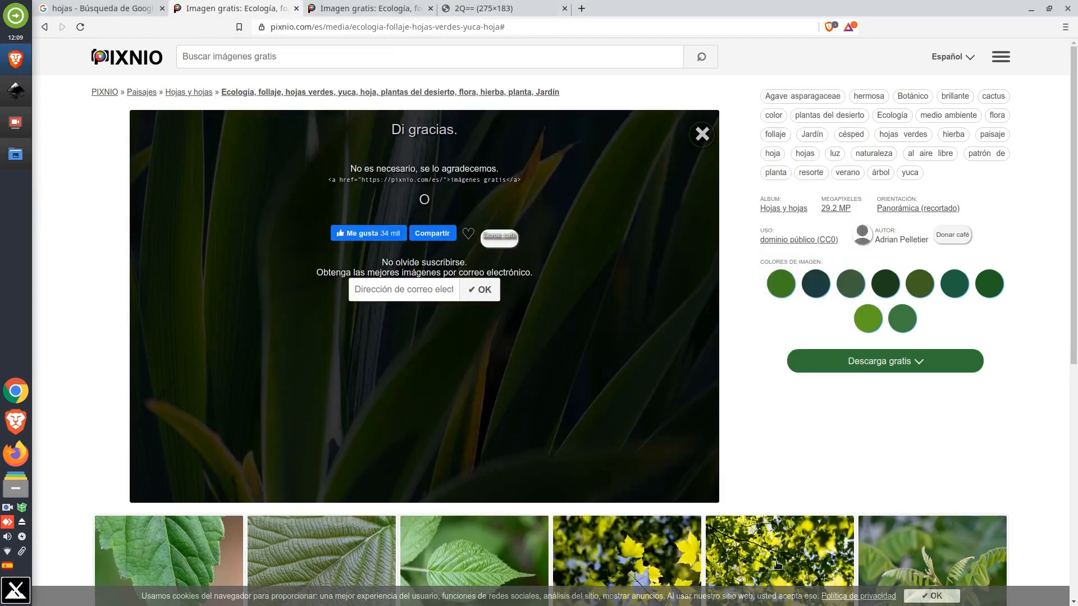
left_click(16, 155)
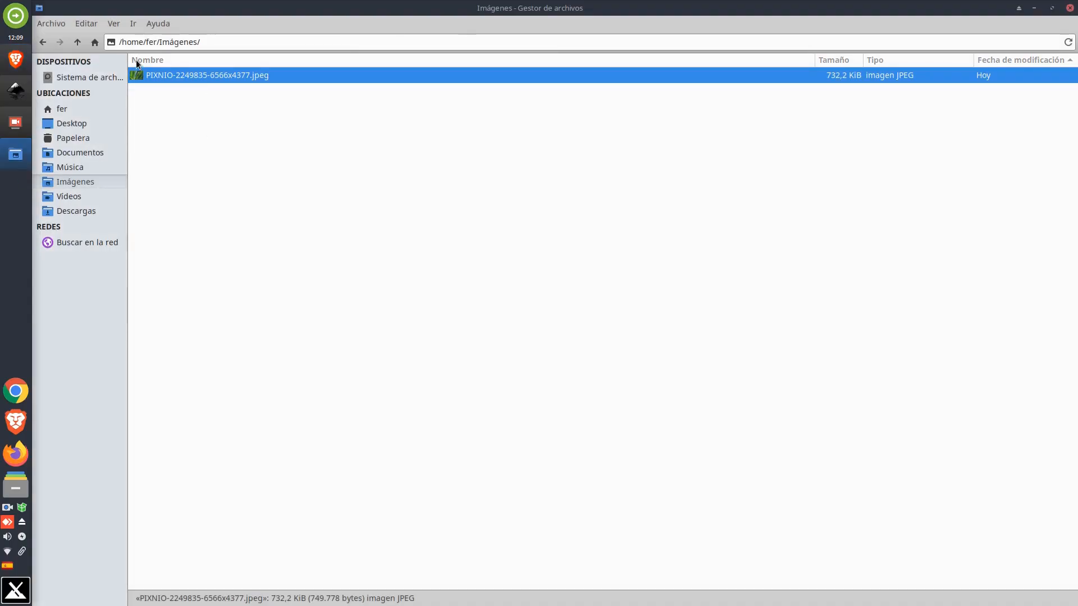
right_click(224, 75)
mouse_move(264, 109)
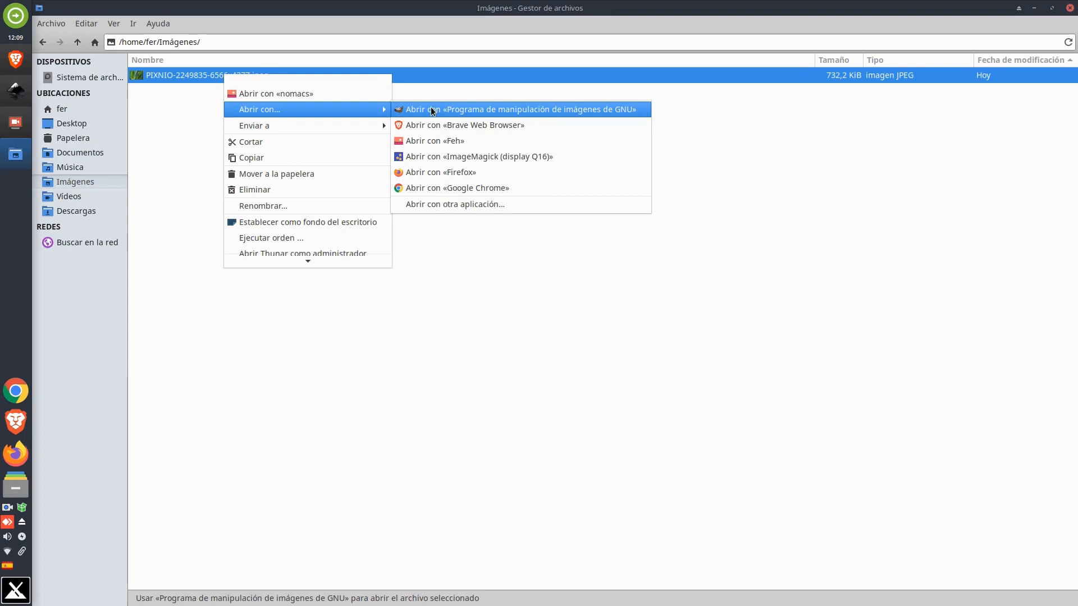
left_click(488, 109)
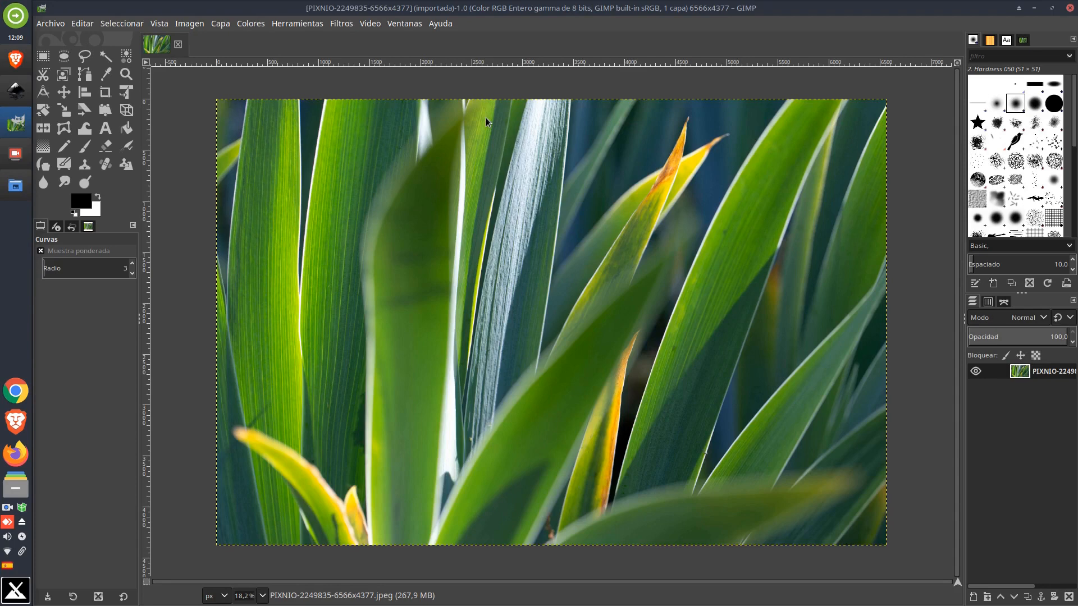
Apply a Curves adjustment, shaping the value channel into an S-curve with a lower point at input 129, output 51
left_click(250, 25)
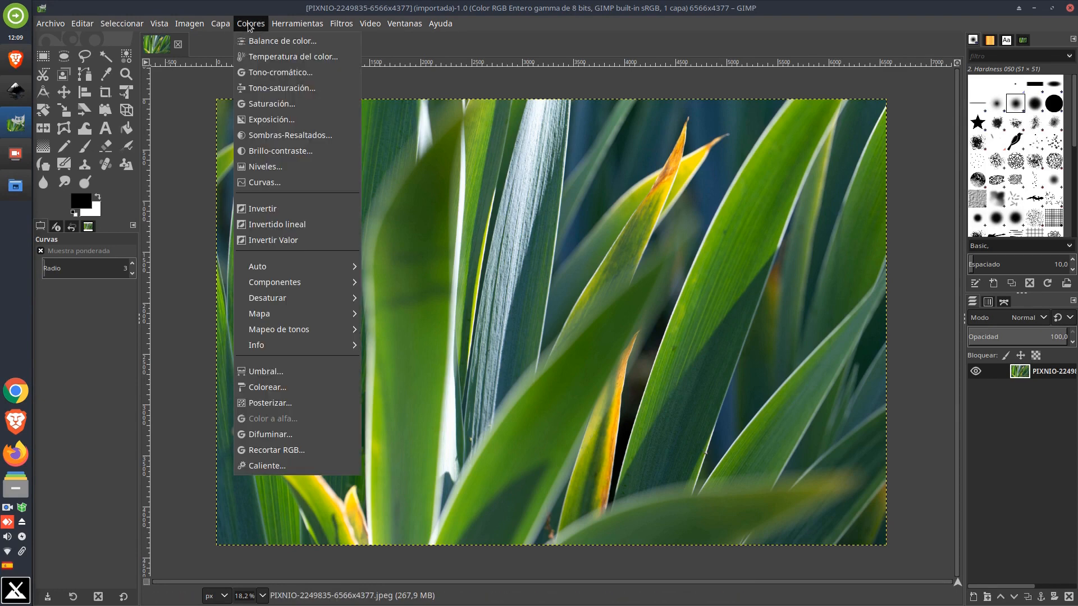
left_click(315, 187)
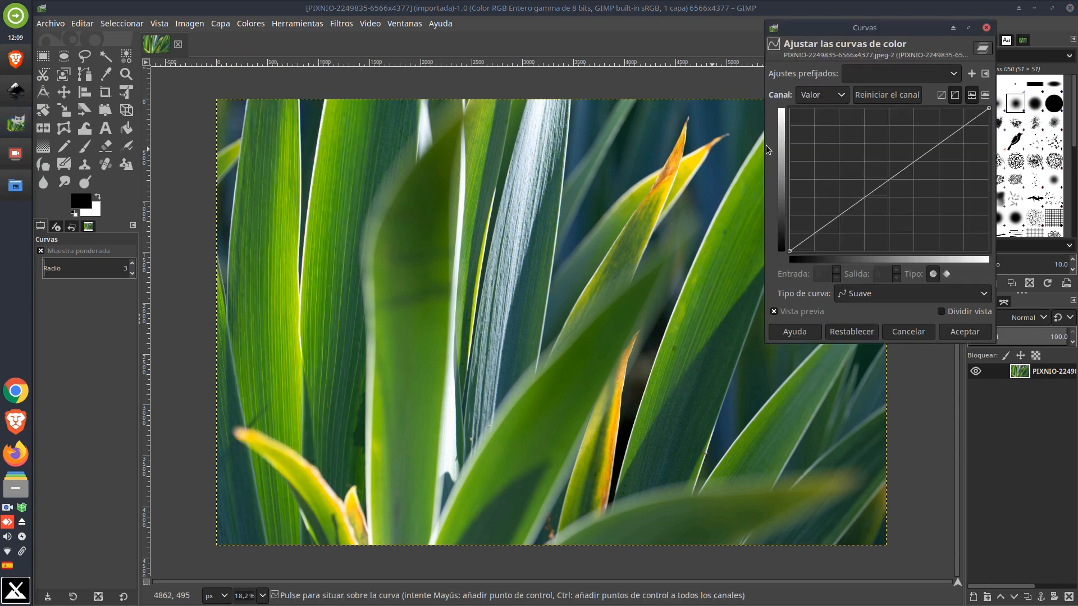
left_click(931, 148)
left_click_drag(932, 147, 925, 129)
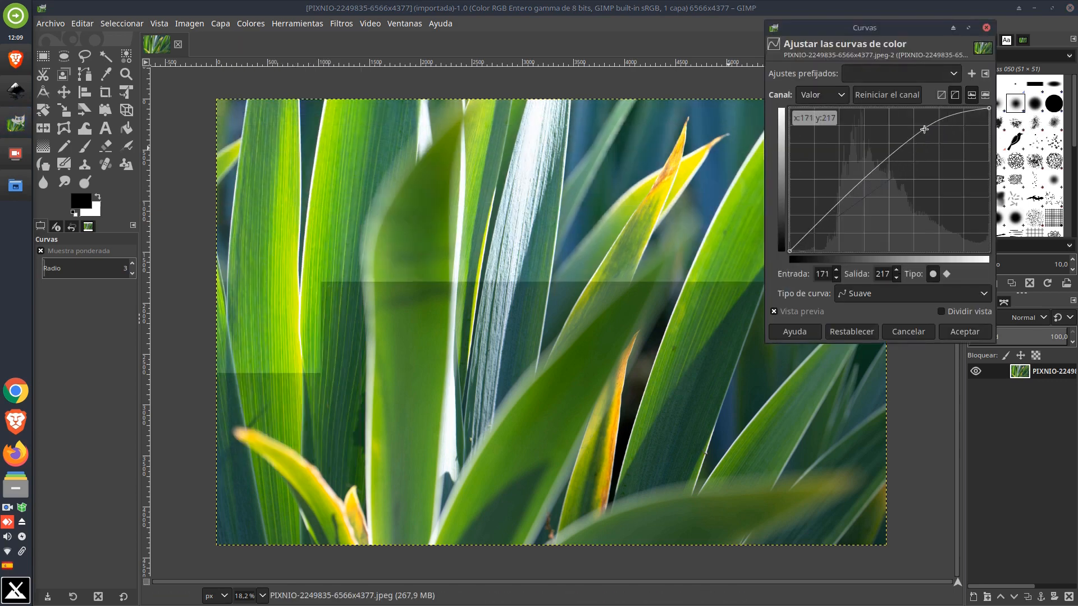
left_click_drag(865, 179, 853, 206)
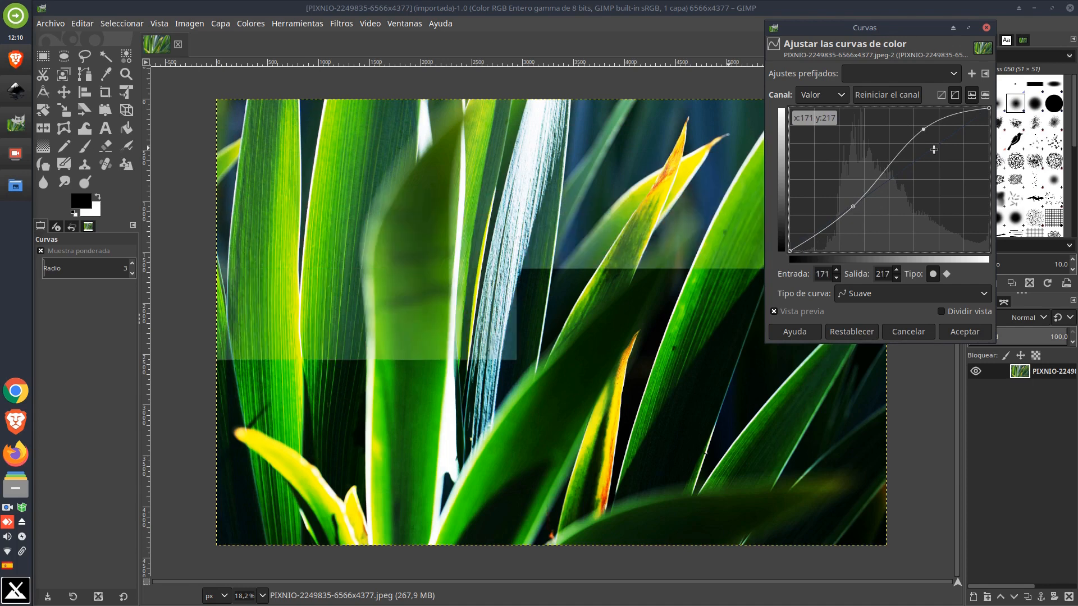
left_click_drag(923, 129, 952, 174)
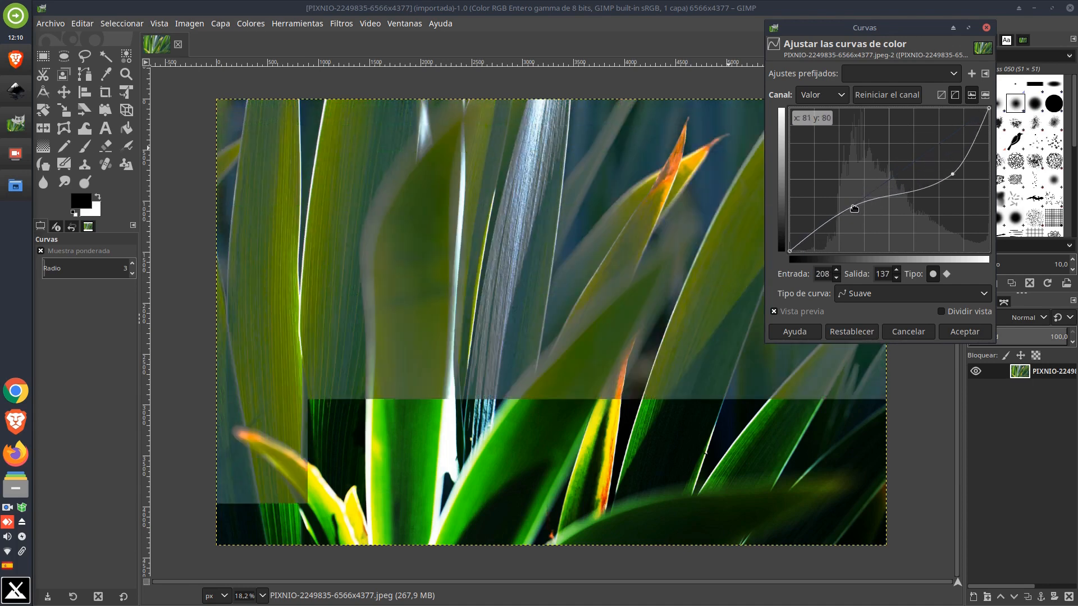
left_click_drag(852, 206, 898, 236)
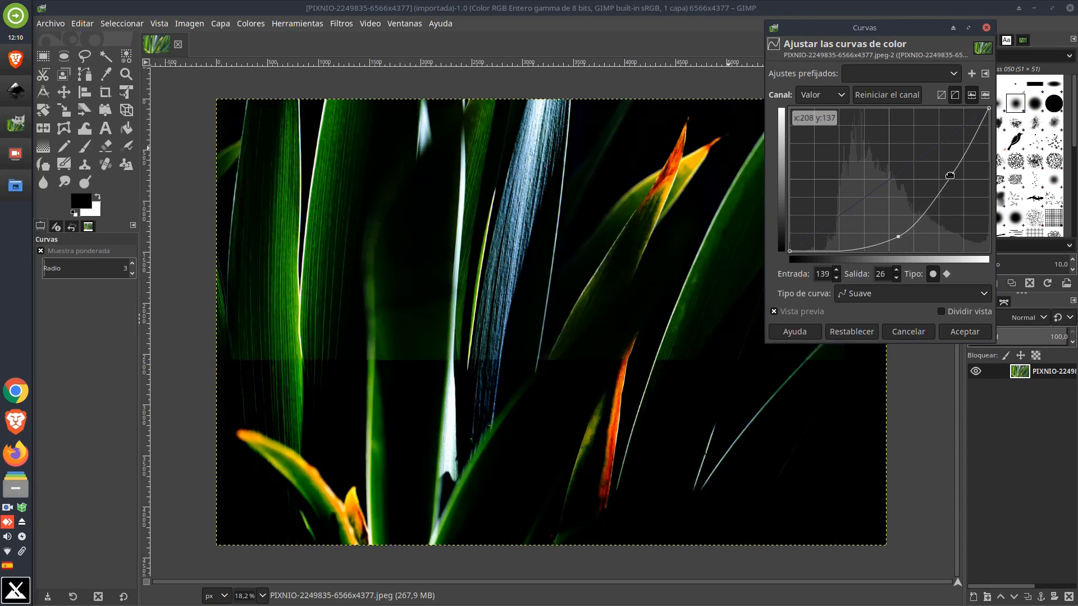
left_click_drag(953, 175, 959, 175)
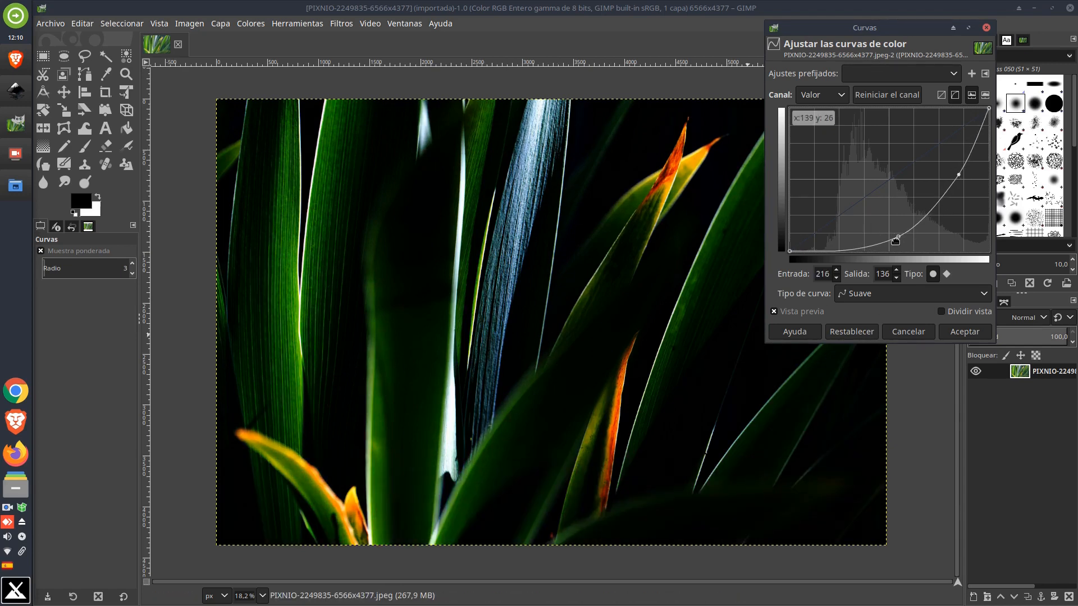
left_click_drag(896, 238, 835, 181)
left_click_drag(951, 176, 891, 126)
left_click_drag(830, 186, 814, 154)
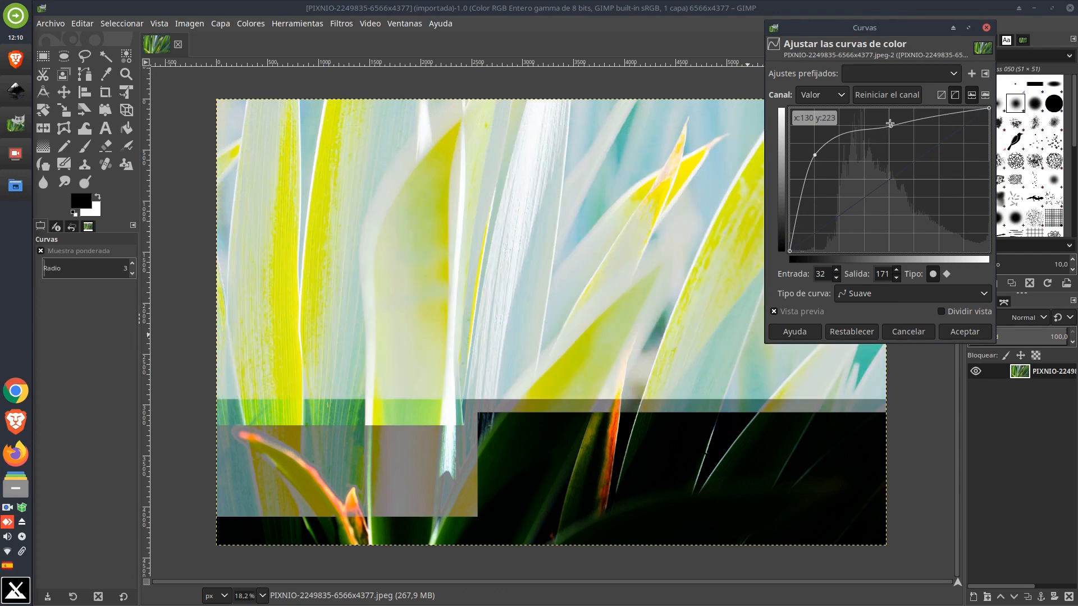
left_click_drag(888, 128, 957, 202)
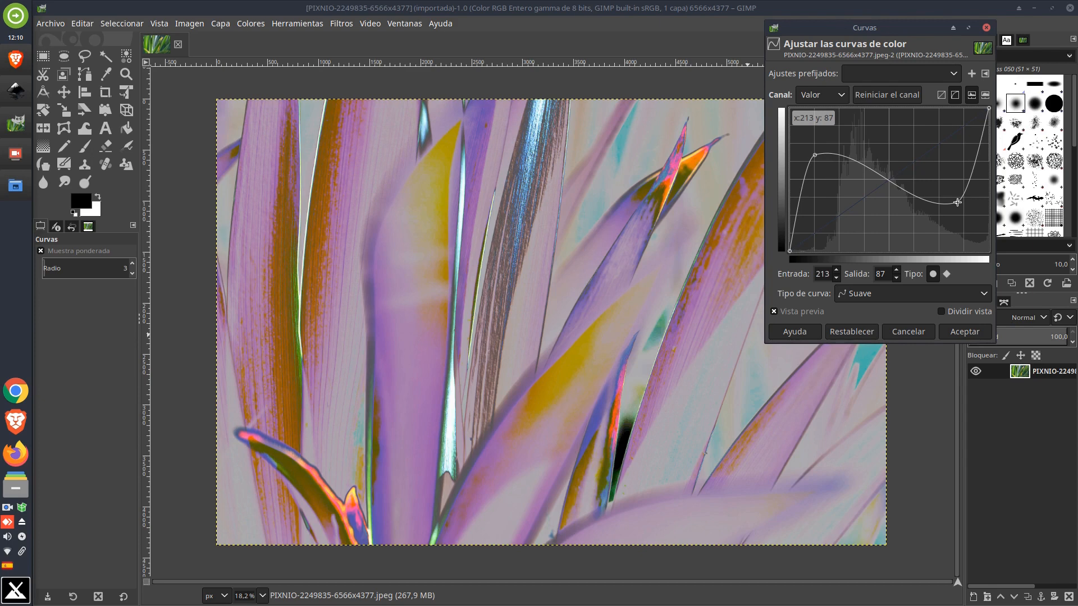
left_click_drag(957, 202, 938, 139)
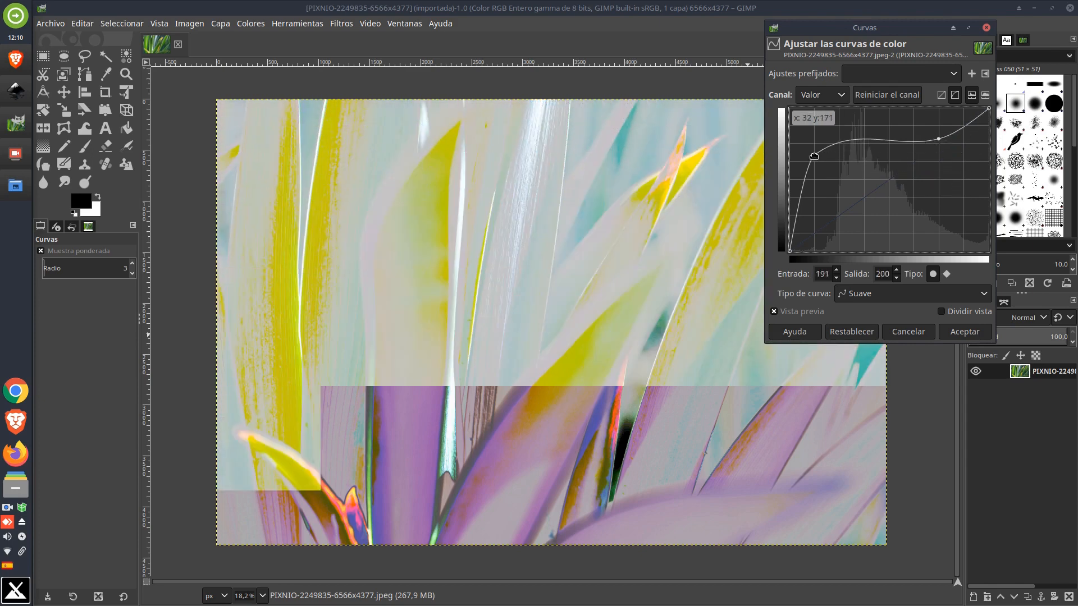
left_click_drag(814, 156, 891, 223)
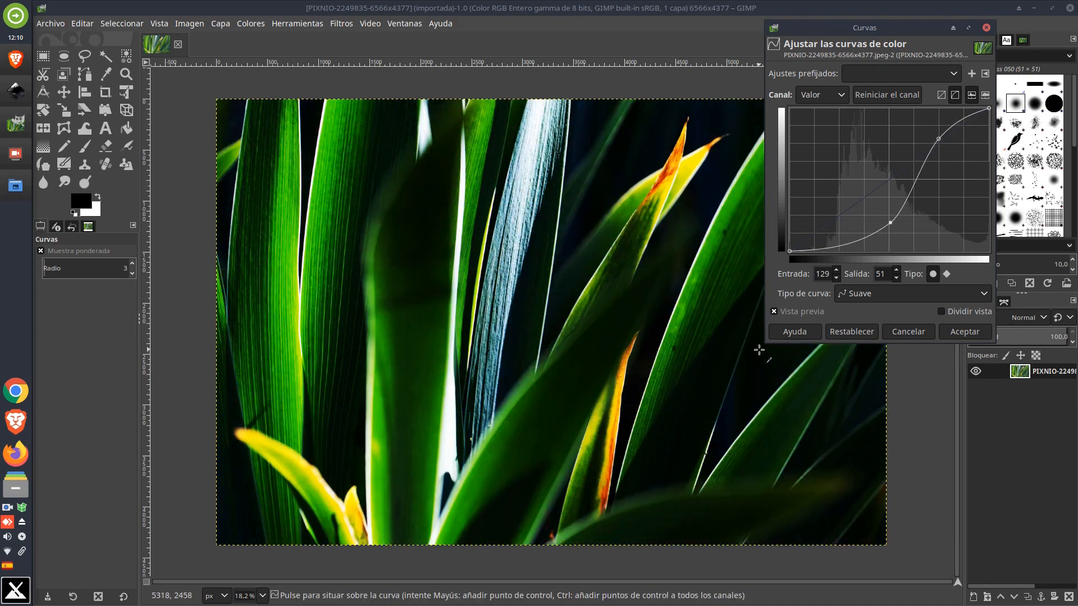
left_click(965, 332)
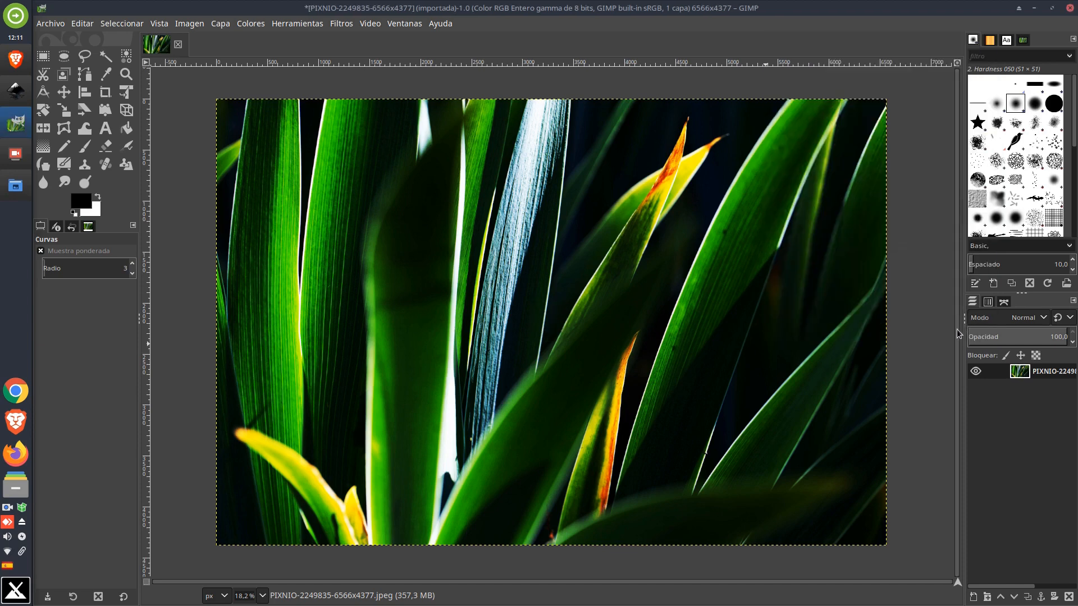
Start exporting the edited image under the name imagen retocada hojas
left_click(48, 25)
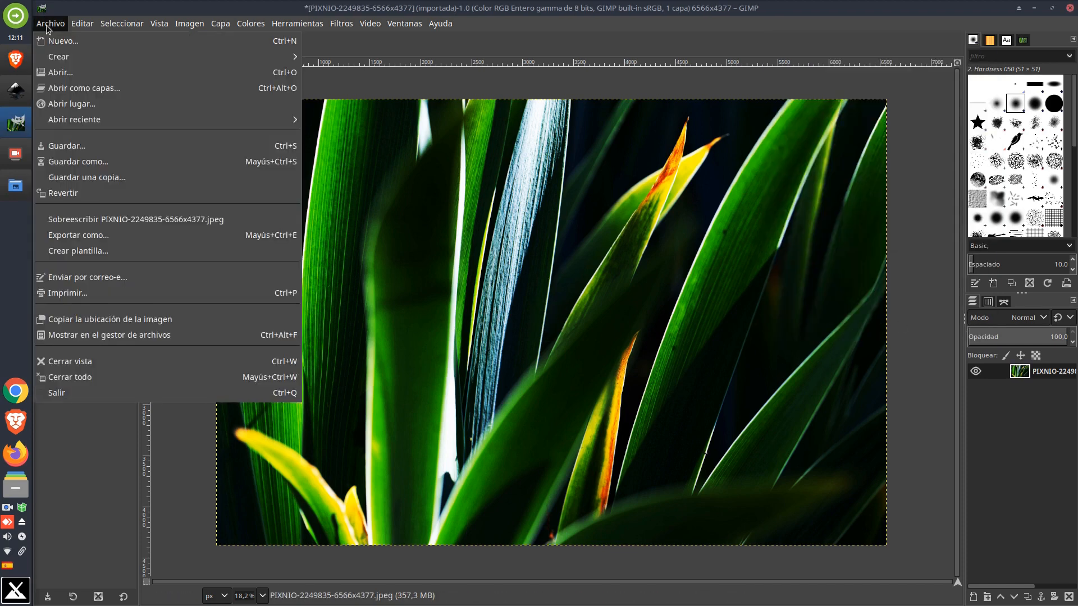
left_click(90, 236)
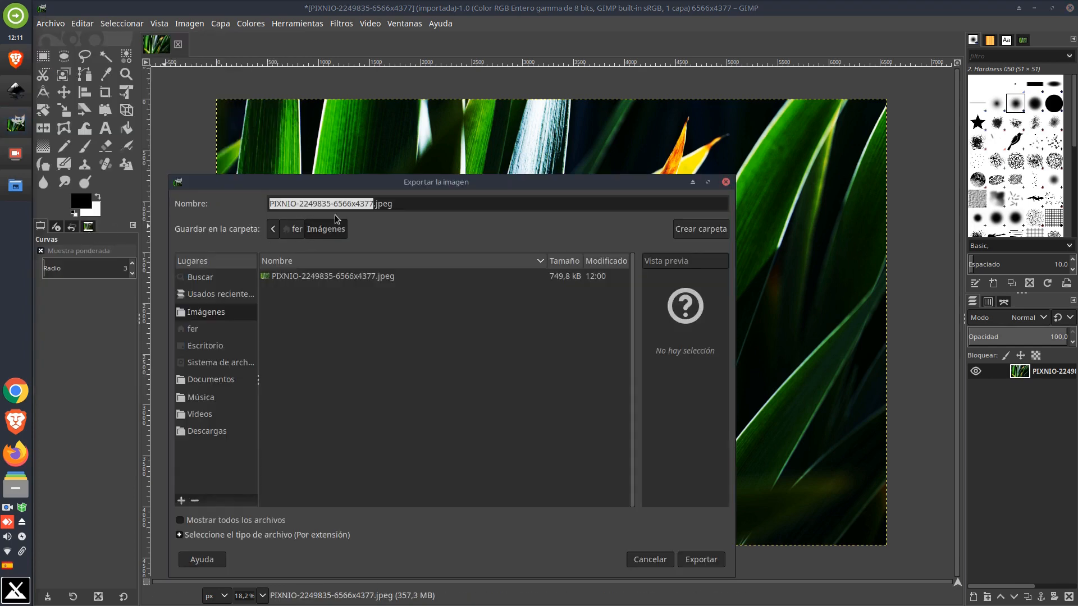
type("imagen ")
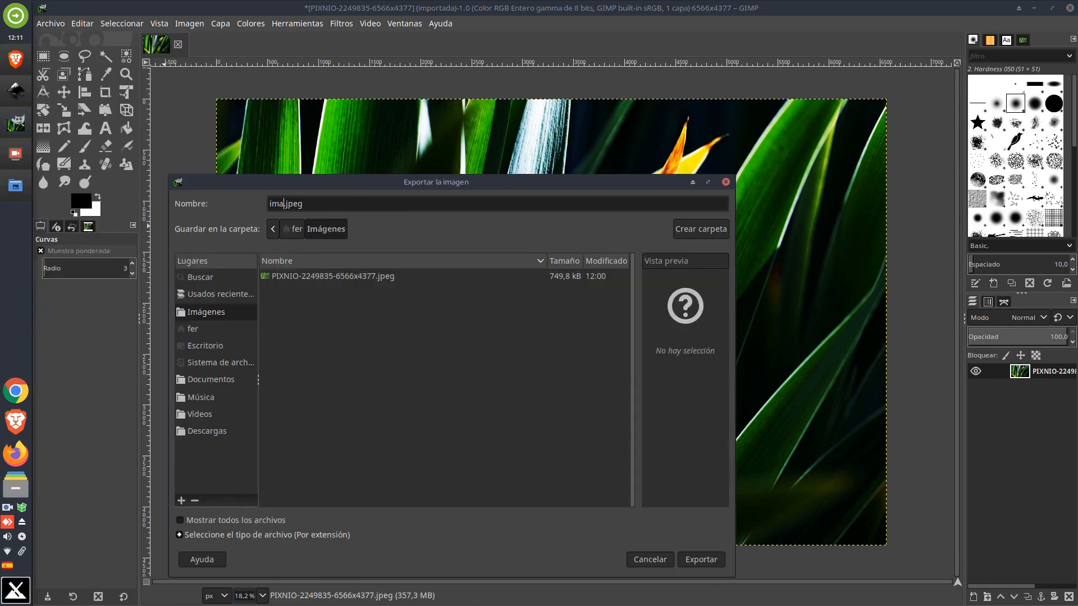
type("retocada hojas")
Pick the PNG image file type and export it to the Imágenes folder with the default PNG options
left_click_drag(480, 183, 480, 136)
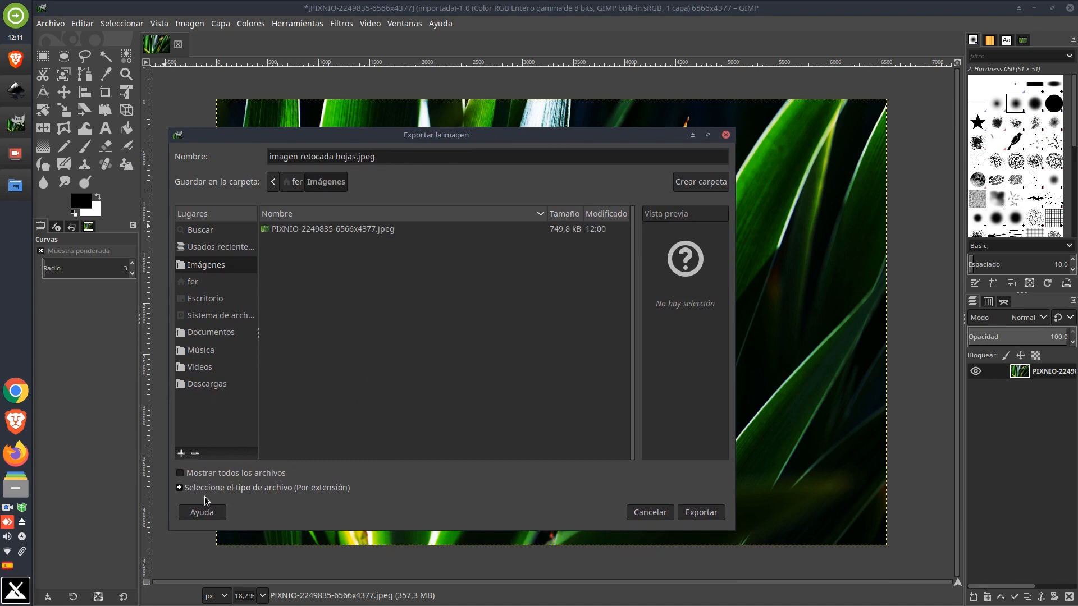
left_click(179, 488)
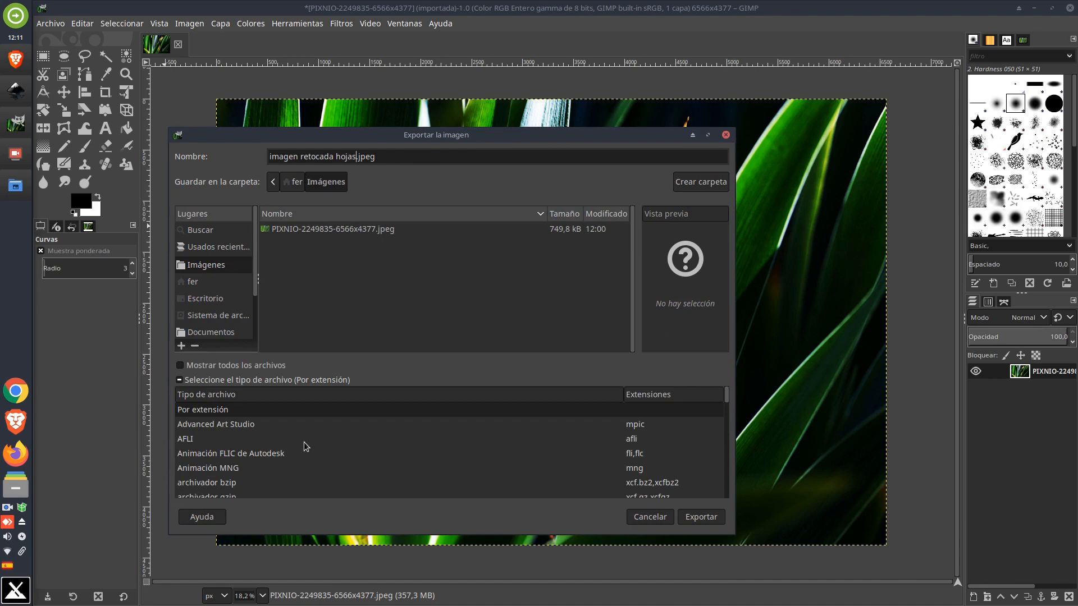
scroll(312, 438, "down", 2)
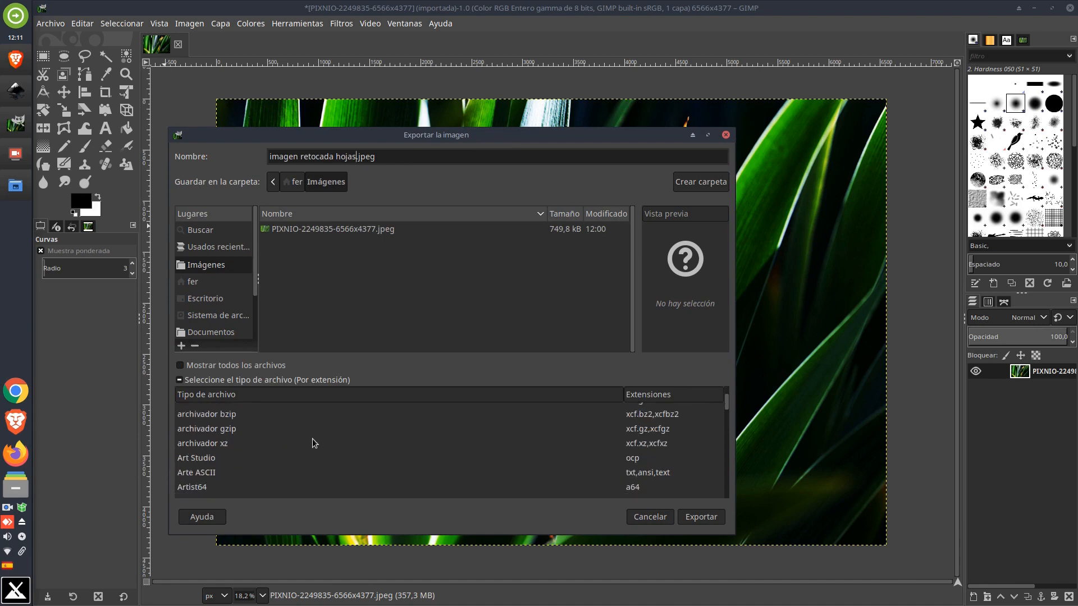
scroll(384, 436, "down", 4)
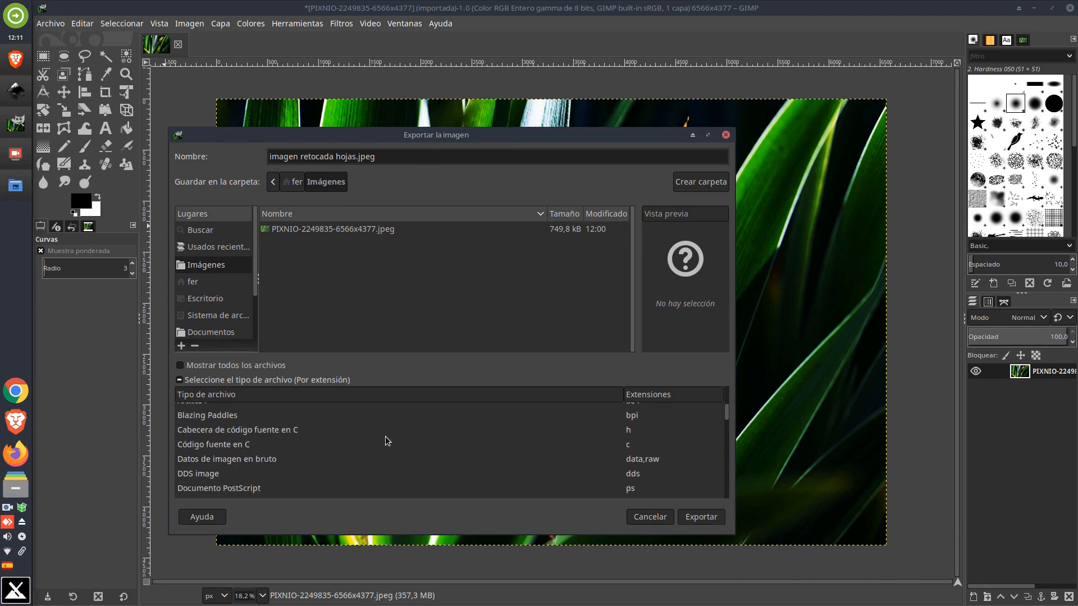
scroll(385, 437, "down", 6)
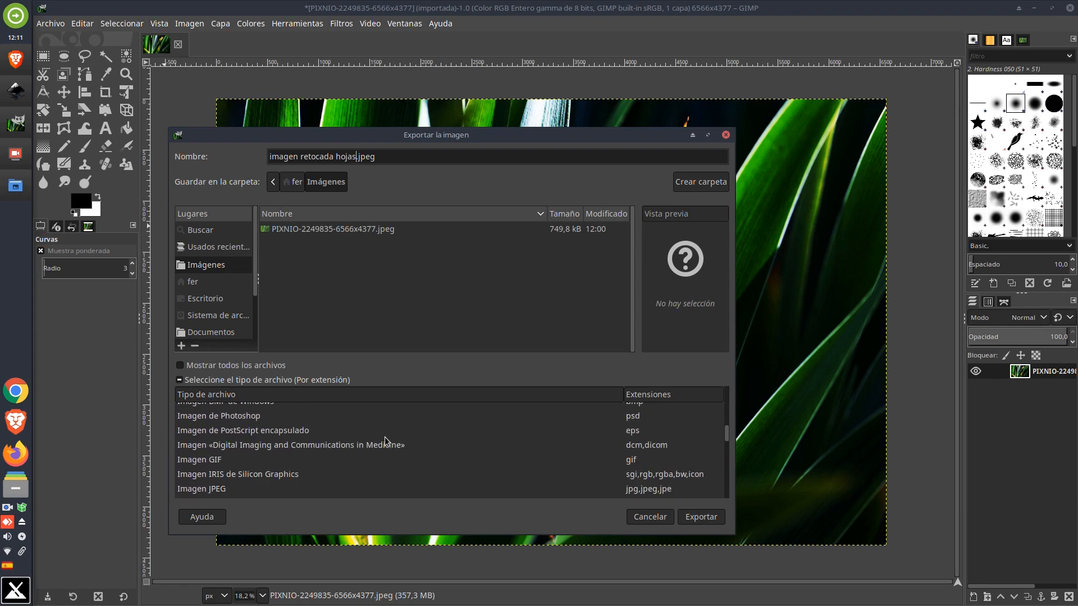
scroll(385, 437, "down", 5)
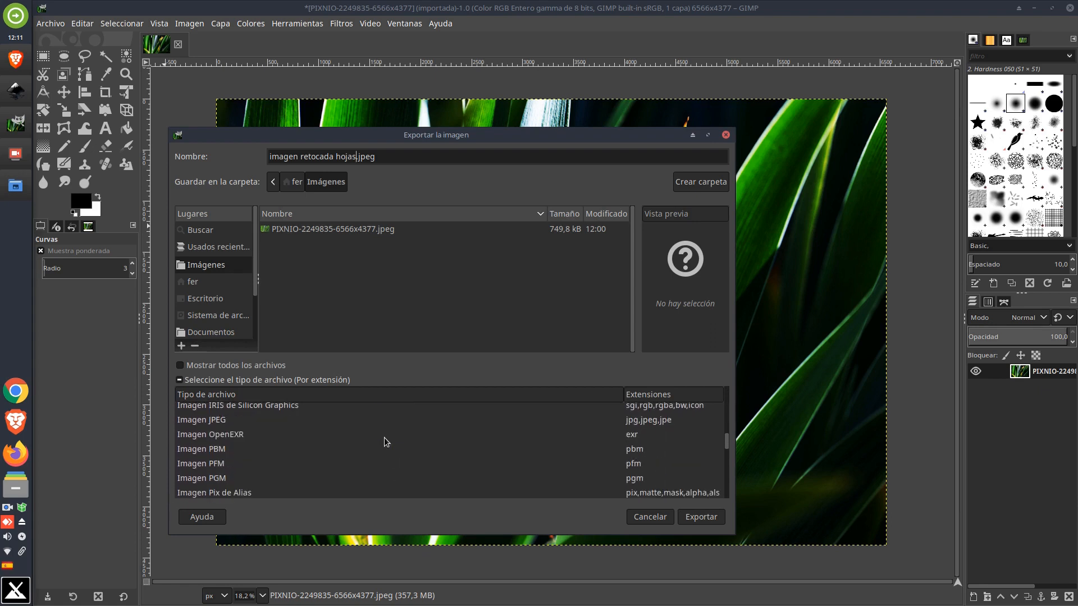
scroll(624, 474, "down", 2)
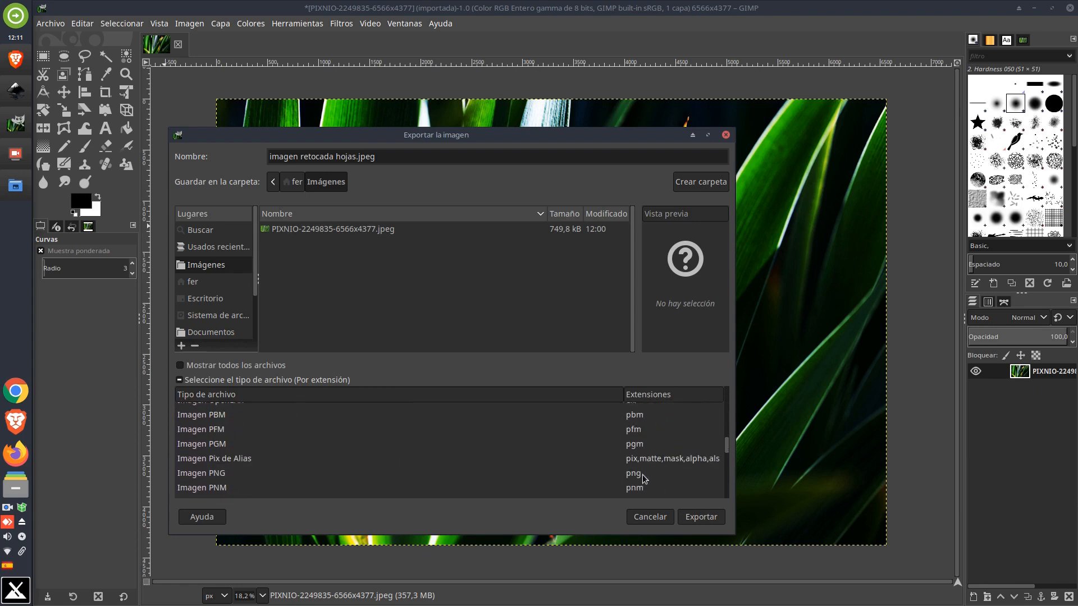
left_click(643, 478)
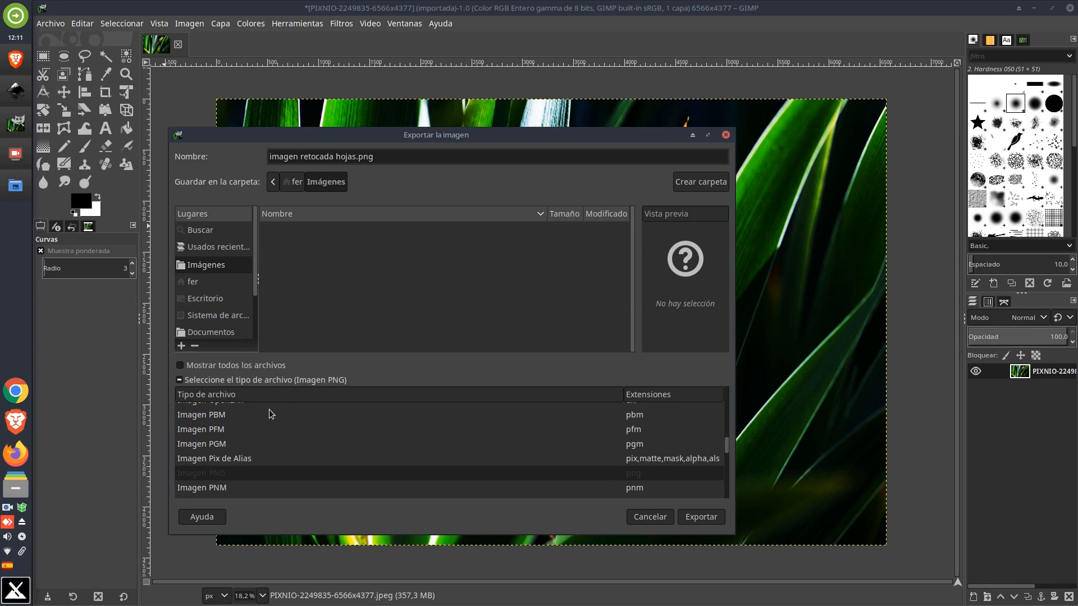
left_click(712, 517)
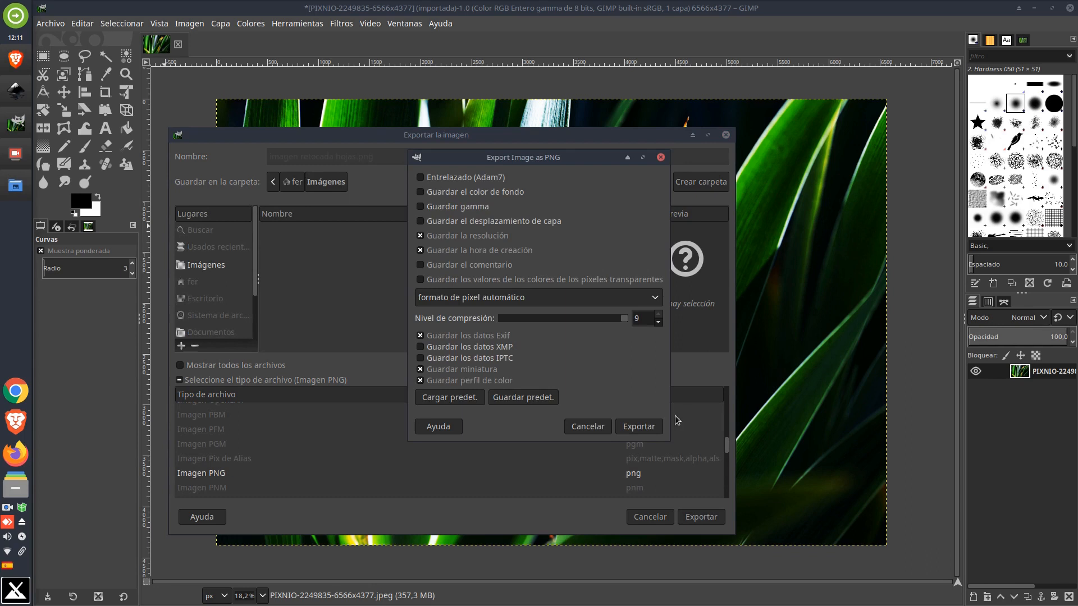
left_click(639, 427)
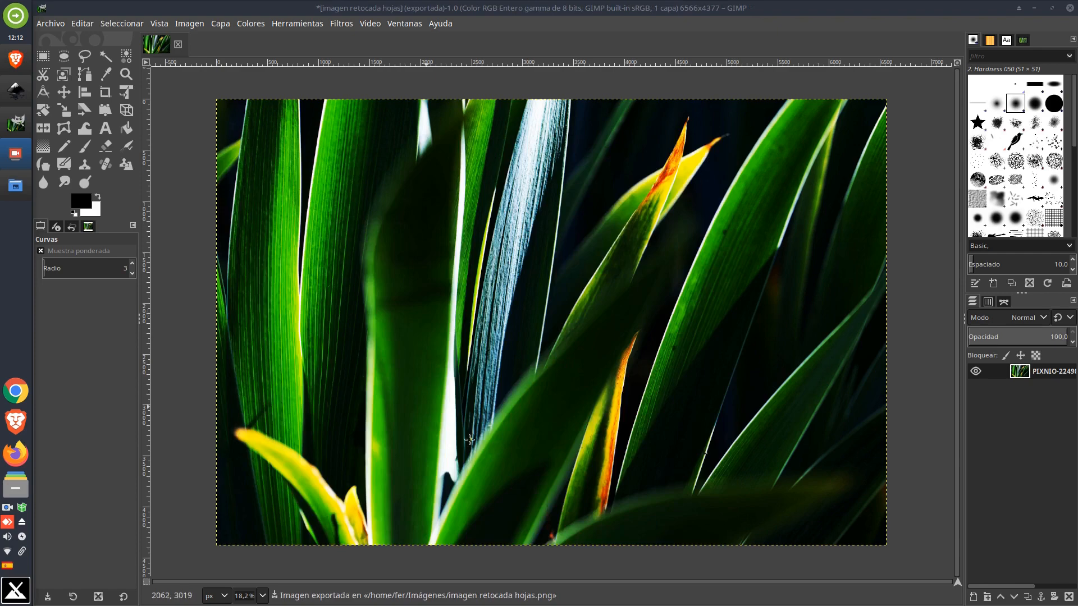
Switch to Inkscape and delete the small leaf image previously placed on the canvas
left_click(16, 90)
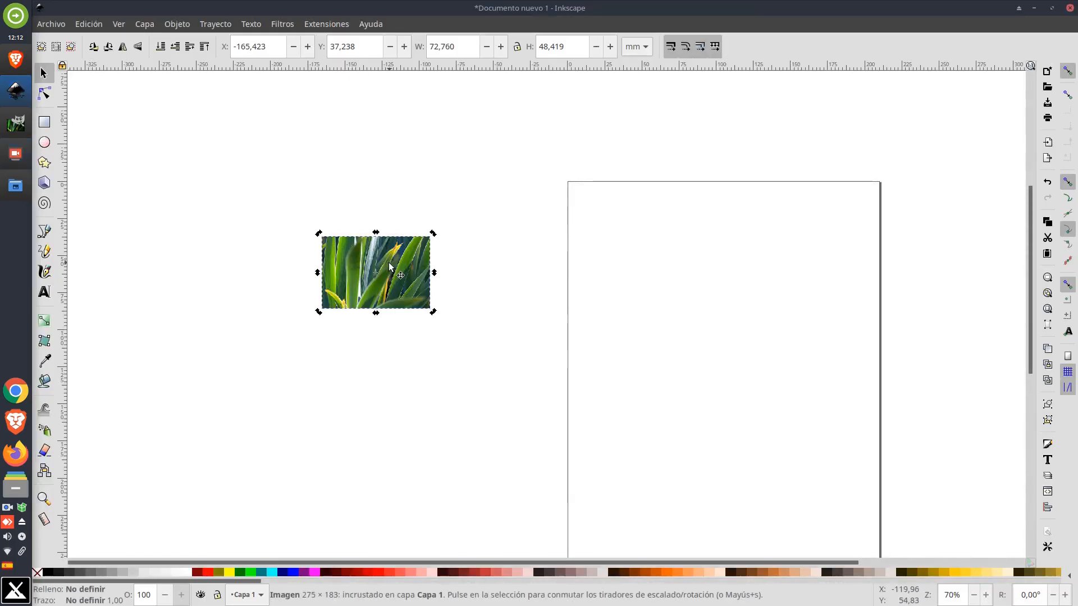
key("Delete")
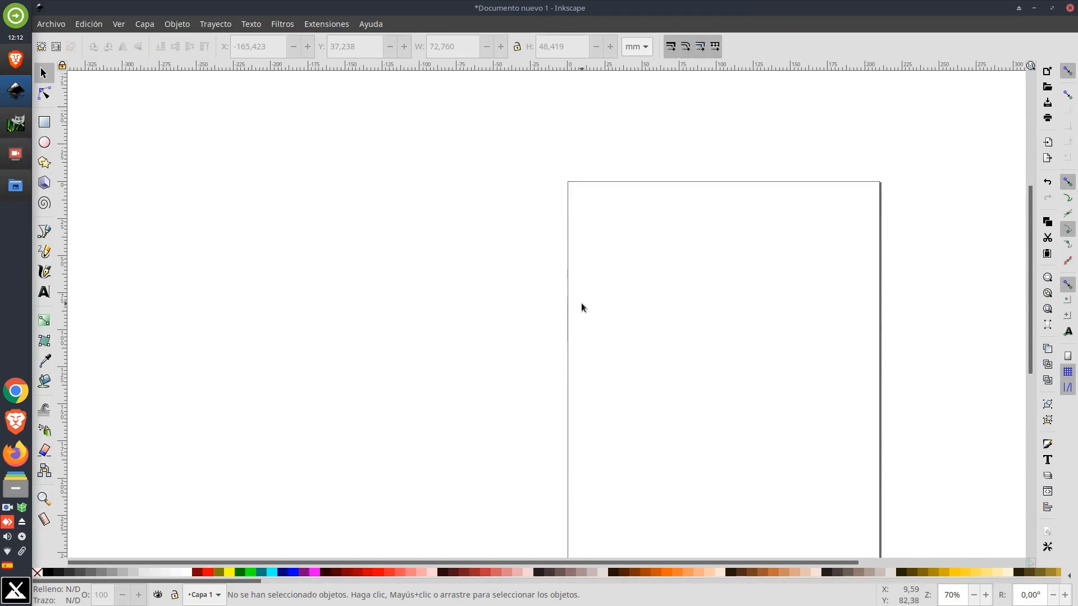
left_click_drag(640, 318, 514, 233)
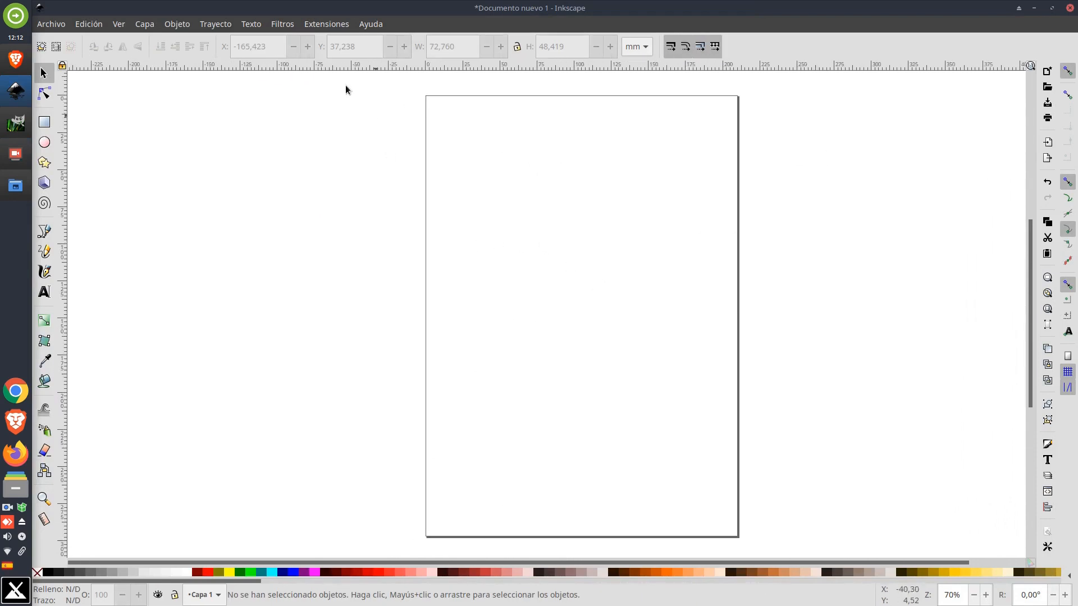
Drag imagen retocada hojas.png from the Imágenes folder into the Inkscape document, importing it embedded
left_click(15, 186)
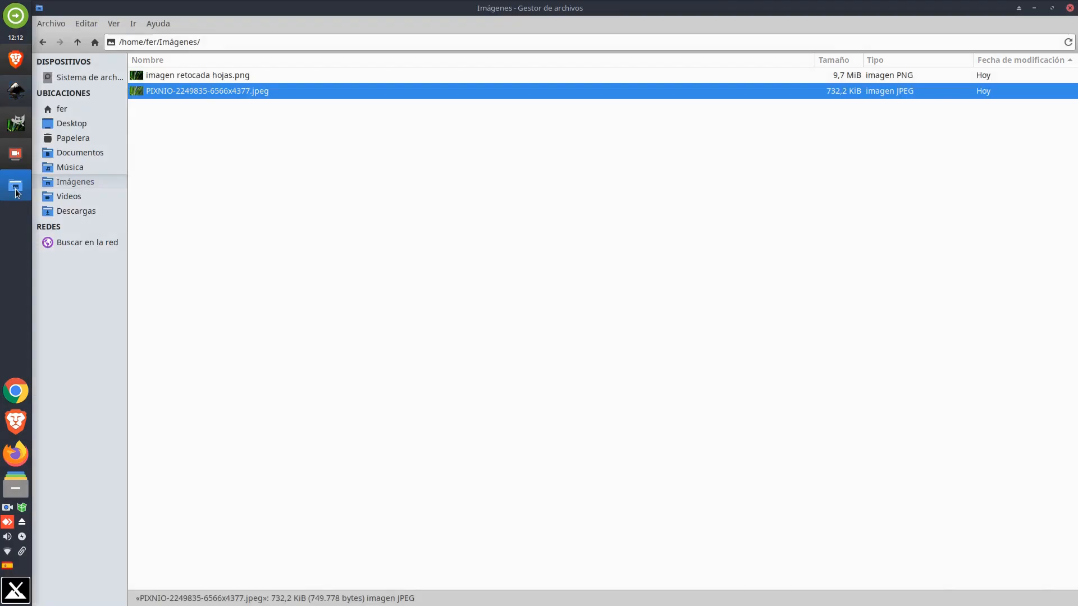
left_click_drag(305, 31, 730, 112)
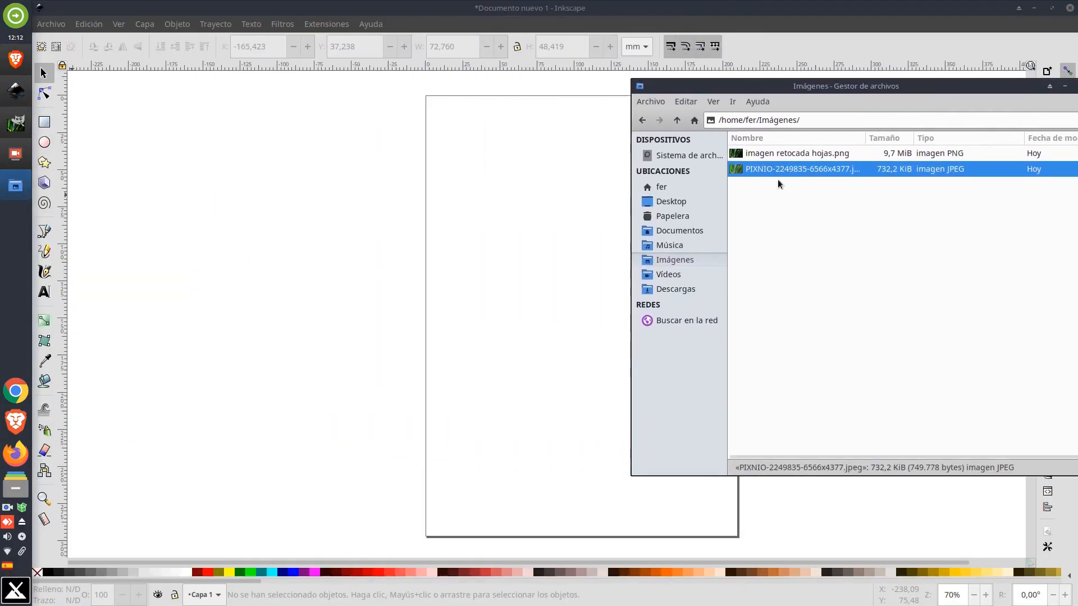
left_click(790, 162)
left_click_drag(791, 161, 465, 231)
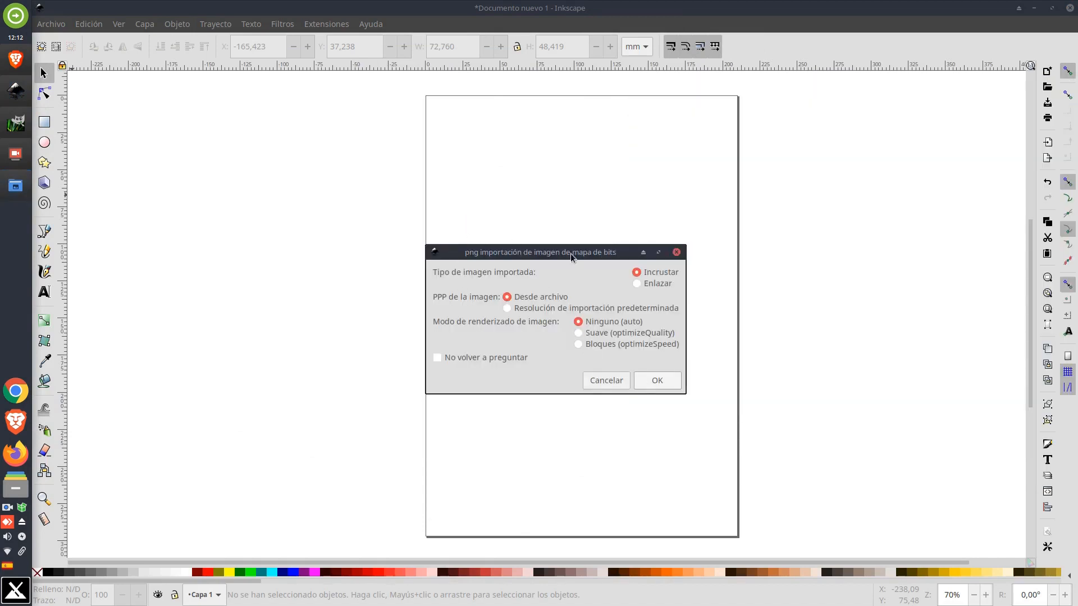
left_click(667, 386)
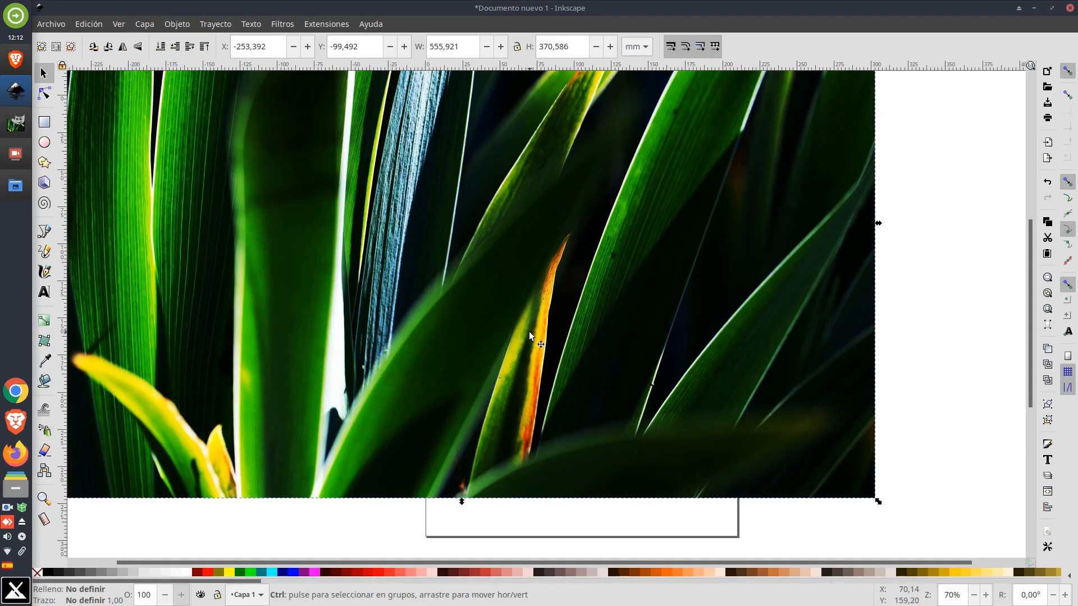
Move the imported image off to the right of the page
scroll(531, 332, "down", 1)
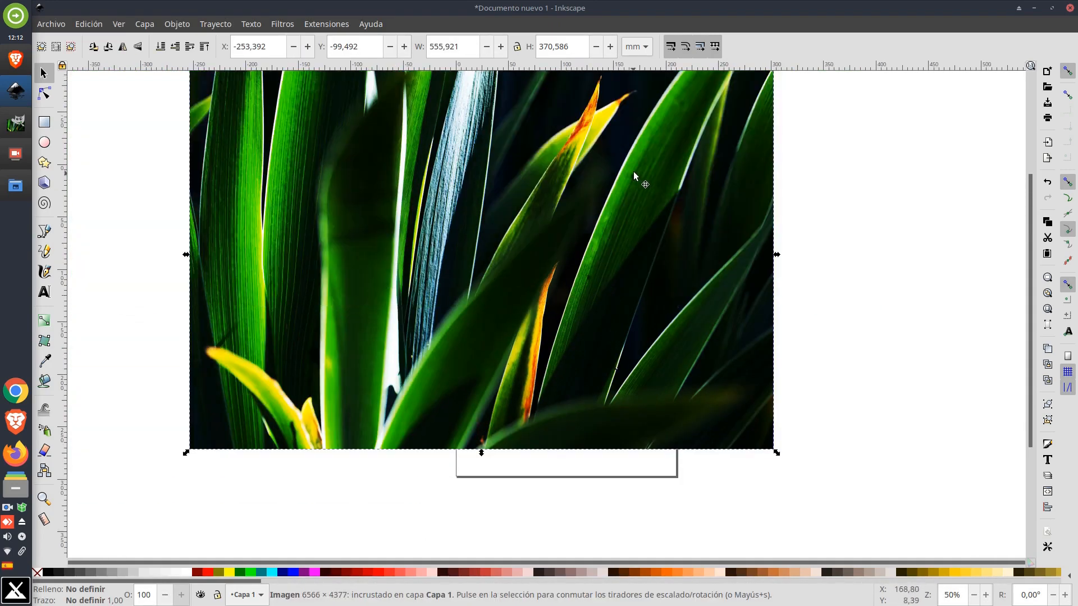
left_click_drag(587, 187, 834, 207)
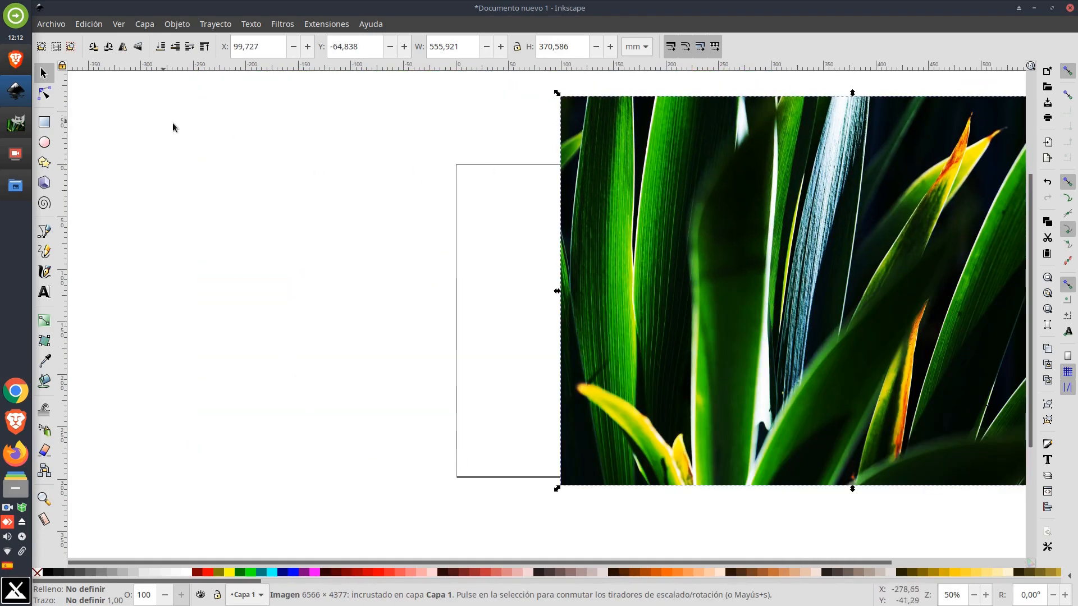
left_click(238, 151)
In Document Properties, set the page orientation to landscape and show the page border above the drawing
left_click(53, 24)
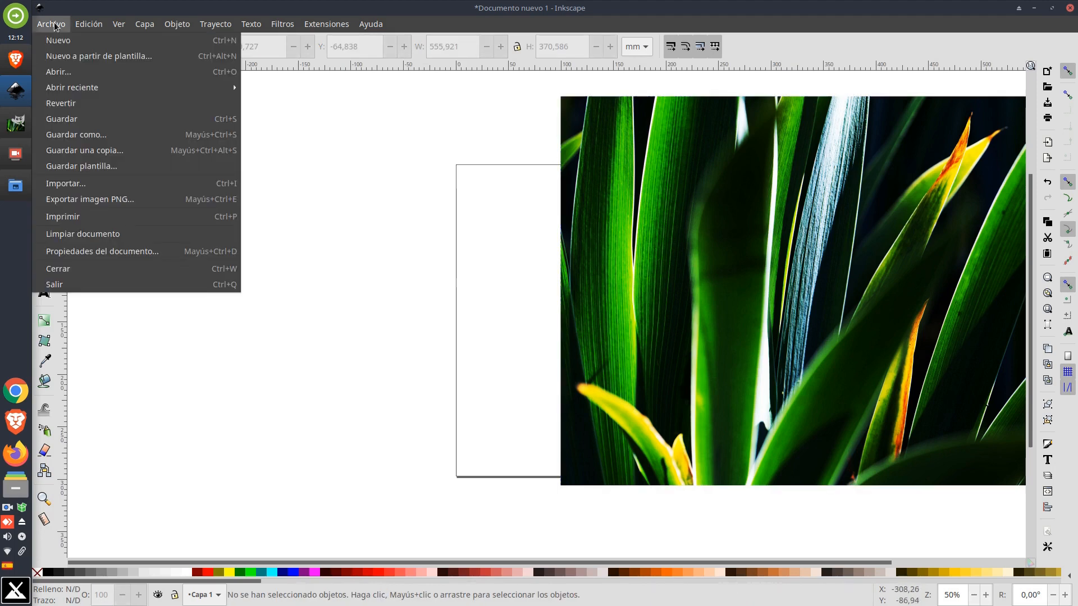
left_click(86, 250)
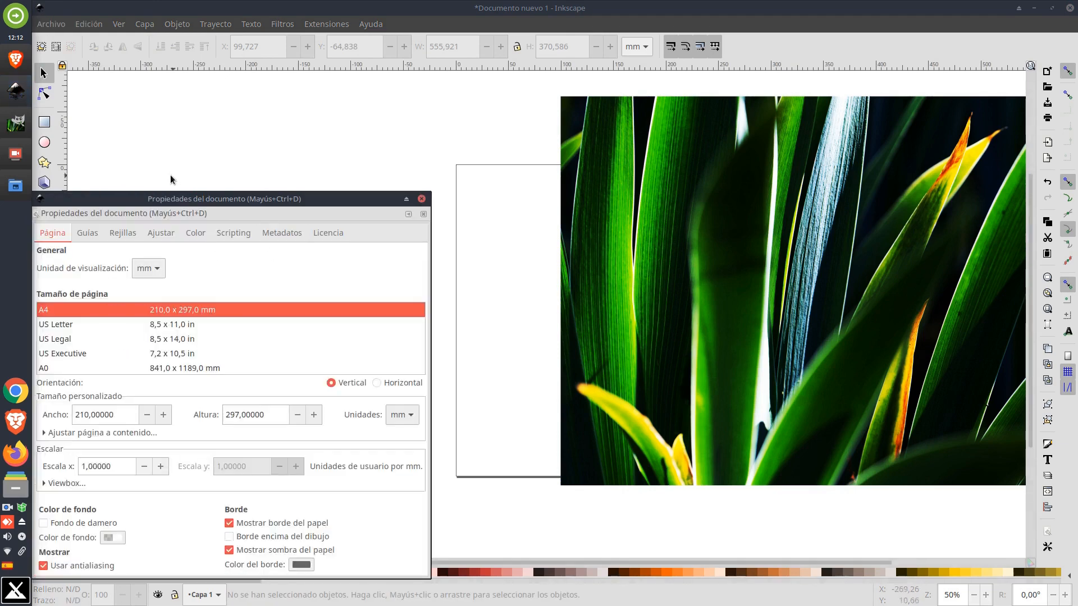
left_click_drag(162, 199, 288, 94)
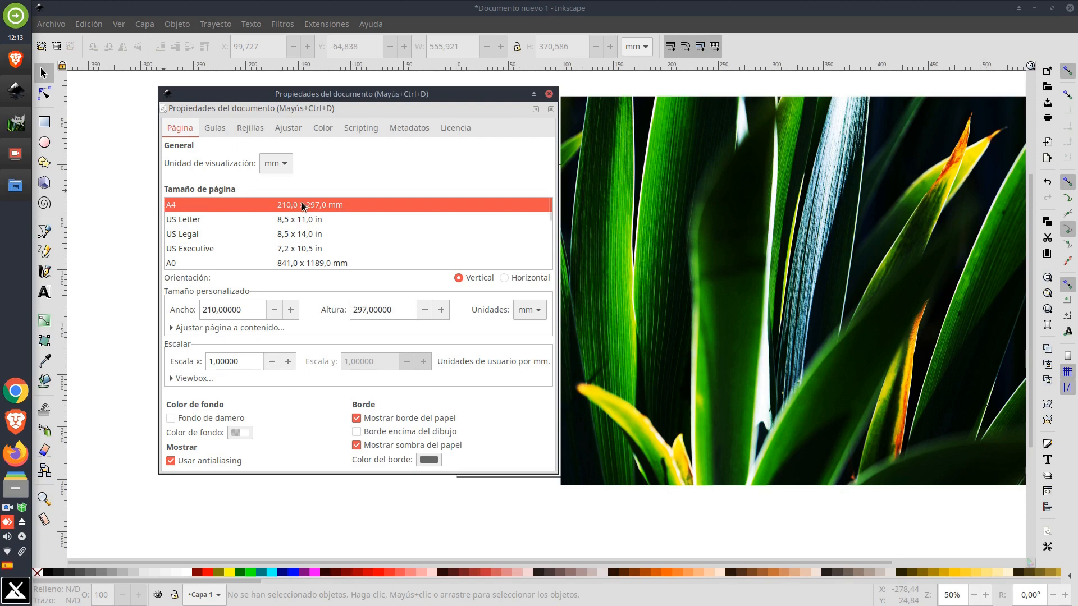
left_click(503, 279)
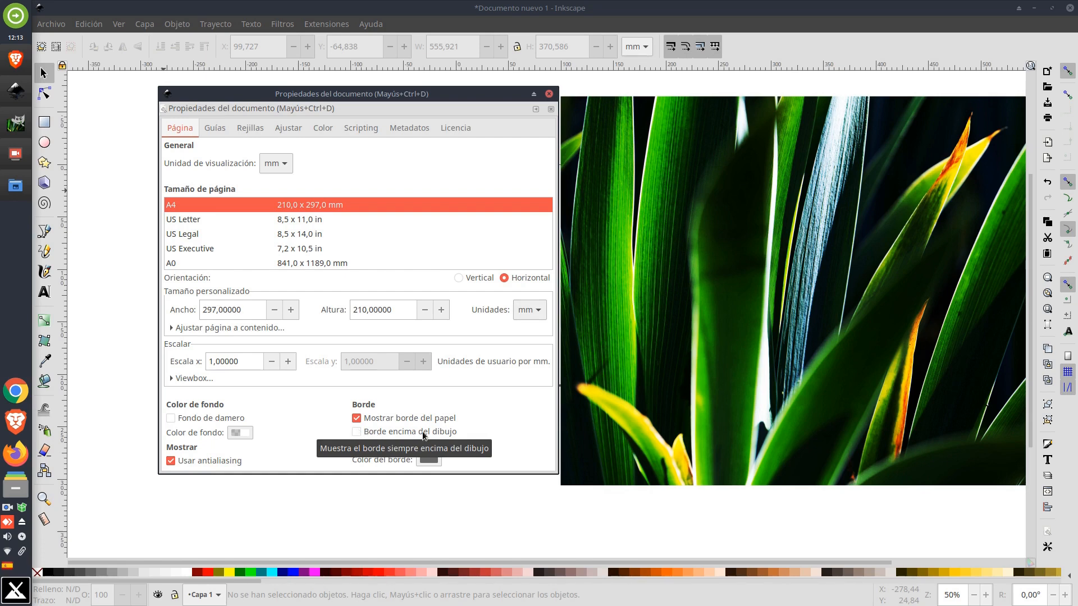
left_click(355, 432)
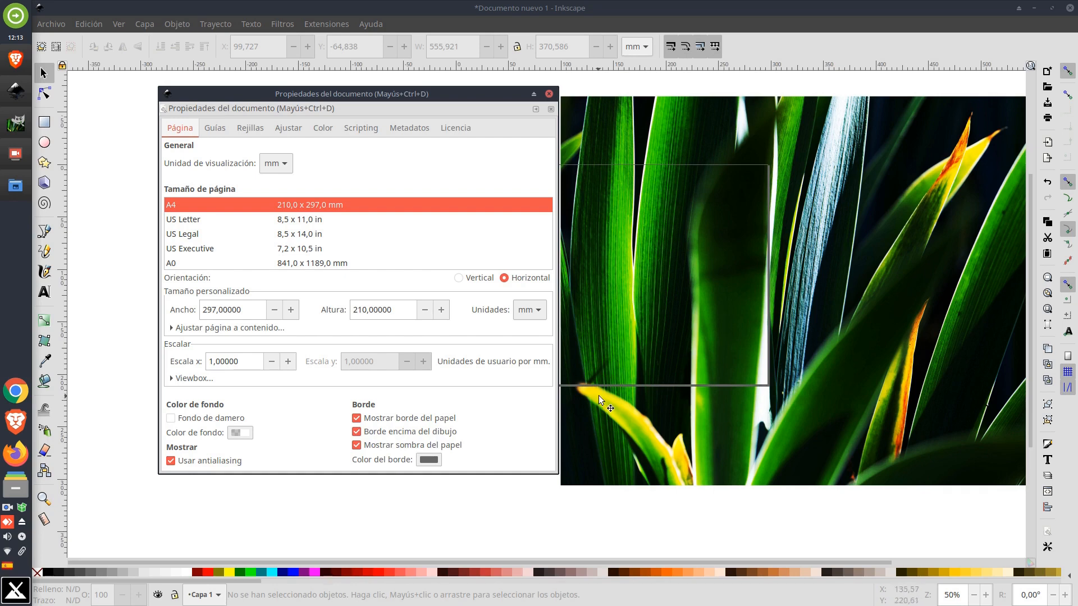
left_click(549, 94)
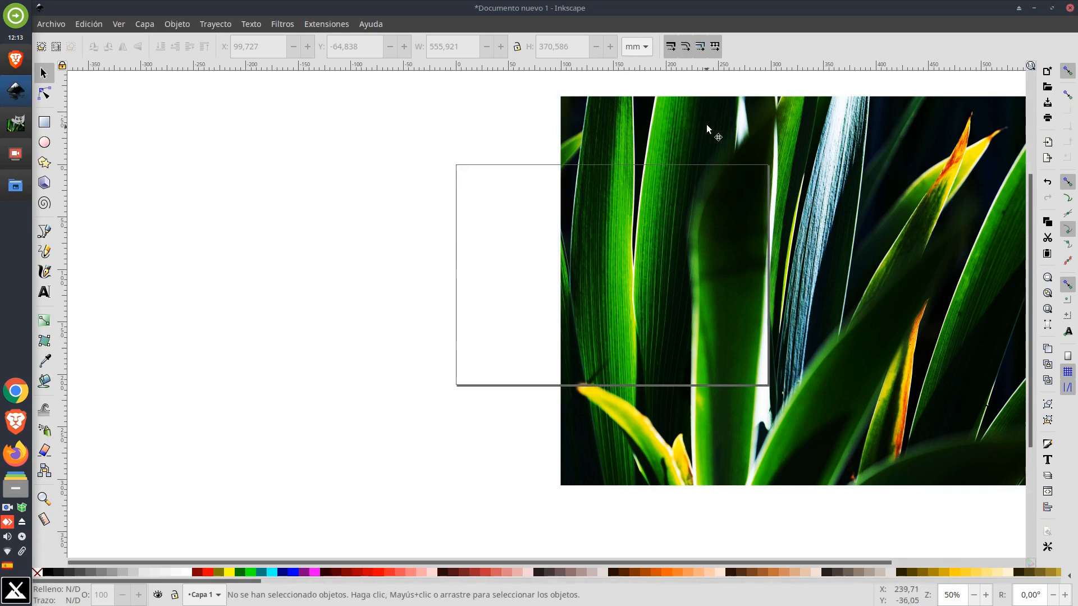
Place the image over the page and scale it down to about 304 × 217 mm to cover it
left_click_drag(706, 123, 584, 193)
left_click_drag(488, 271, 487, 268)
scroll(488, 269, "down", 2)
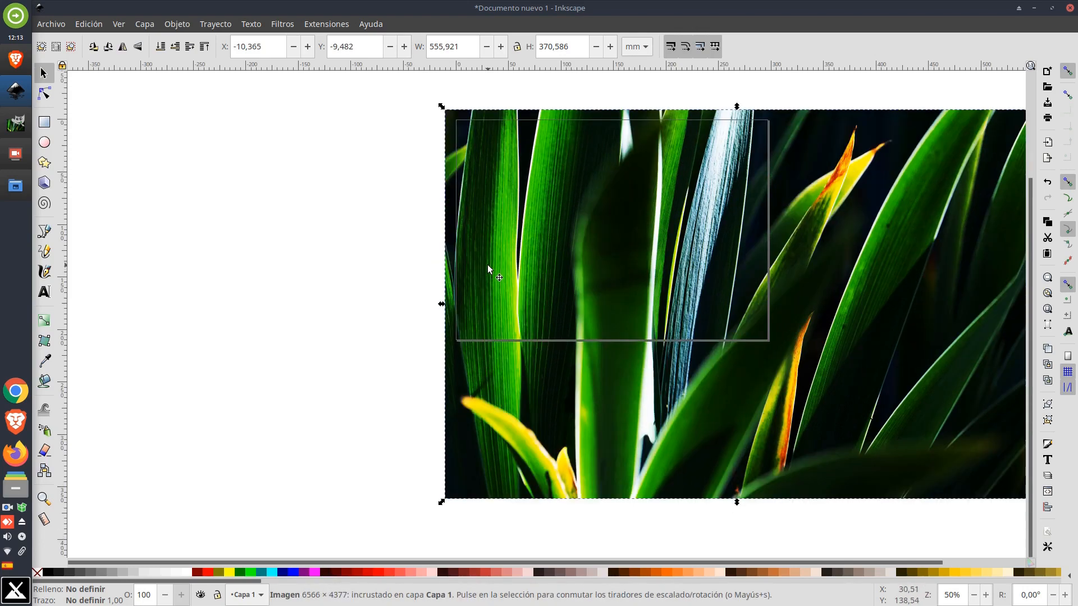
scroll(488, 260, "right", 10)
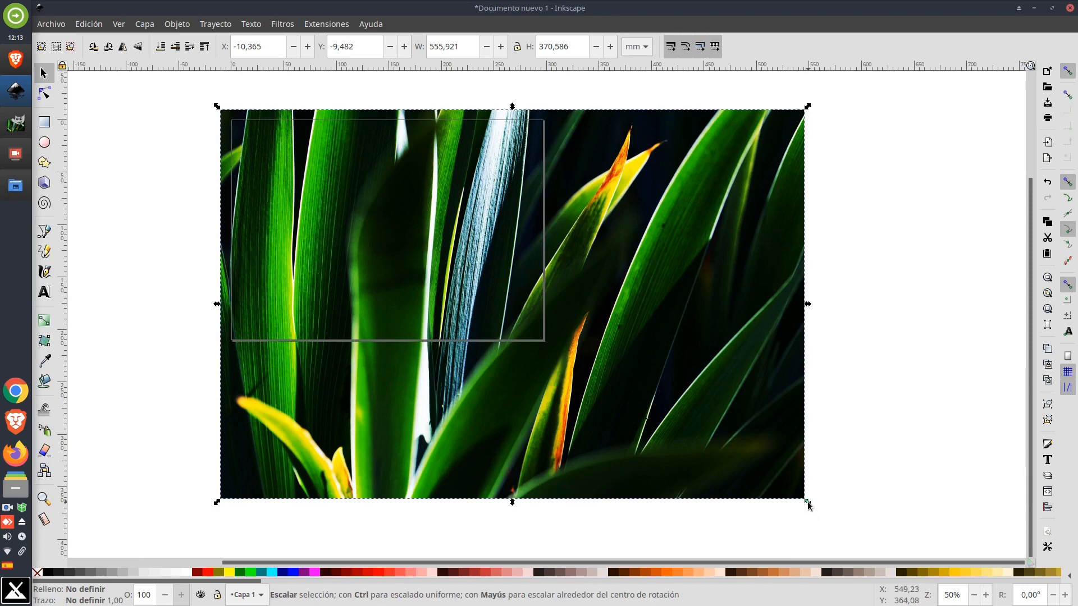
left_click_drag(808, 503, 553, 347)
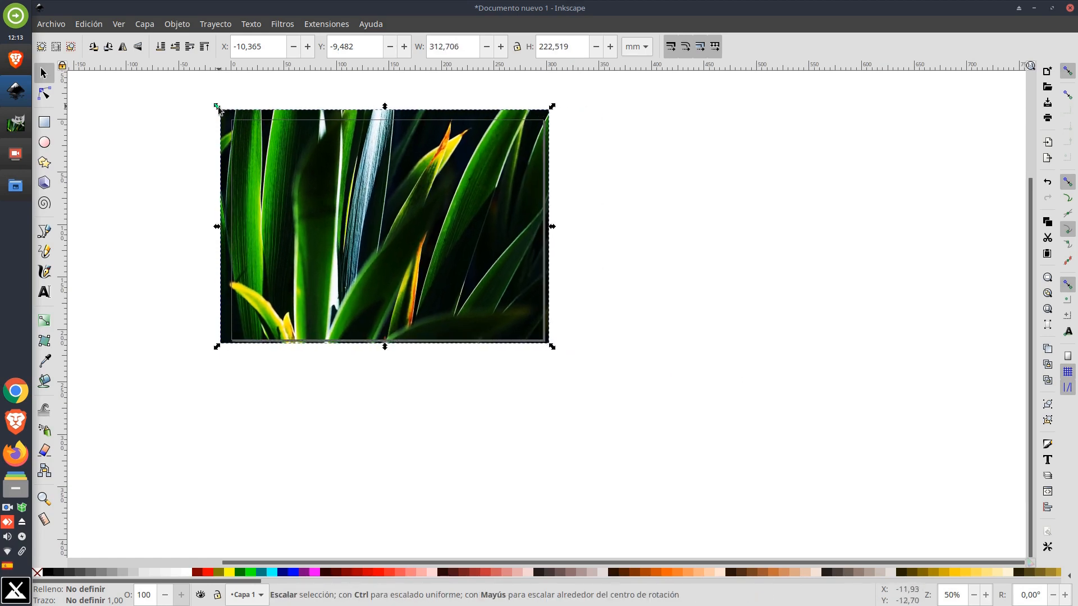
left_click_drag(217, 106, 230, 116)
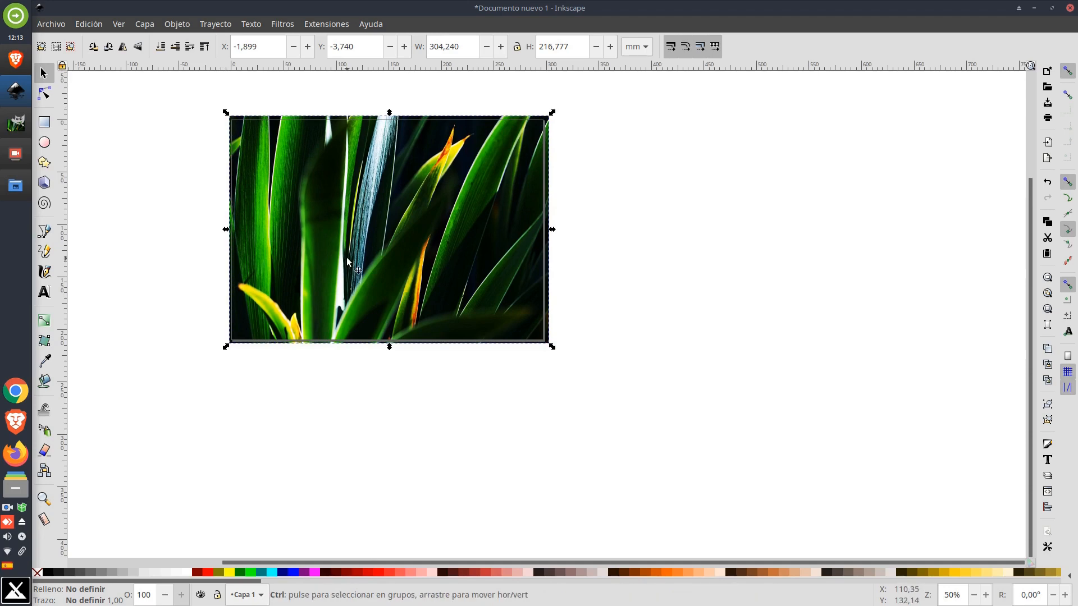
Zoom in to inspect how the image fits the page
scroll(346, 257, "up", 2)
scroll(457, 288, "up", 6)
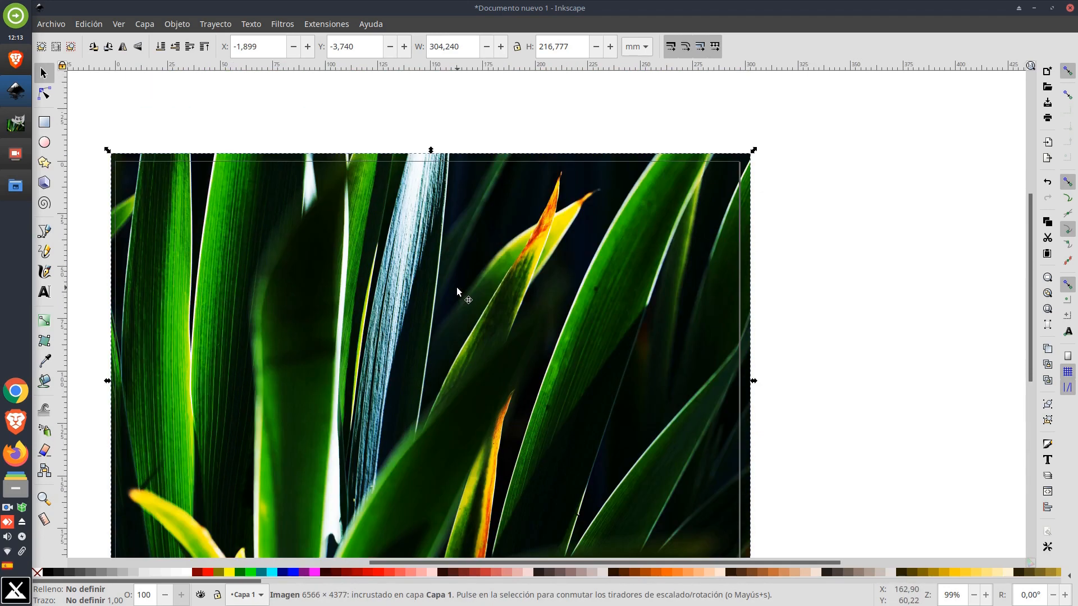
scroll(456, 287, "left", 4)
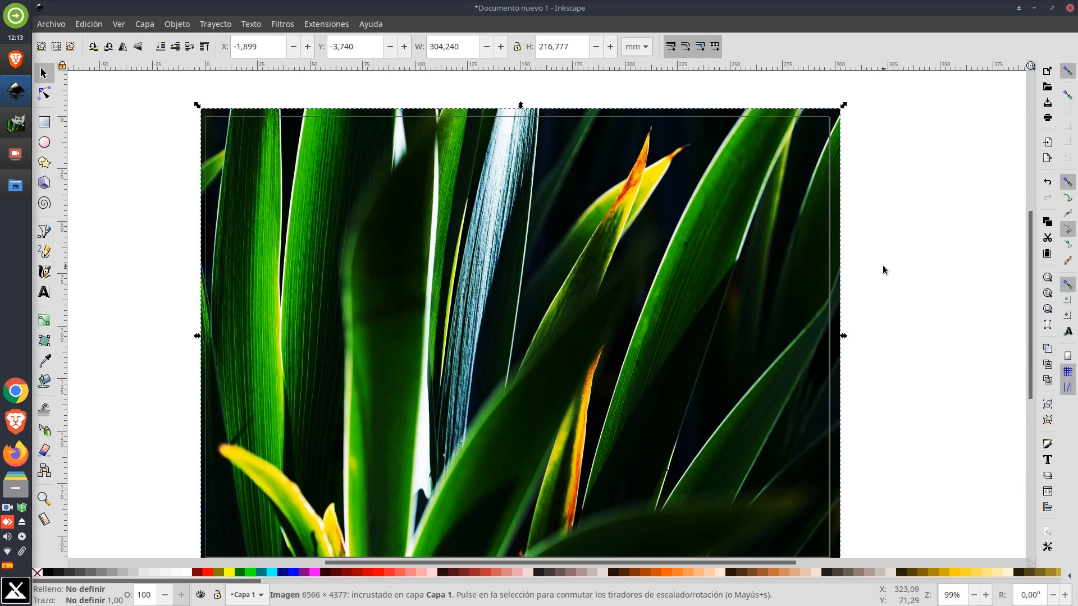
scroll(884, 279, "down", 1)
left_click(885, 272)
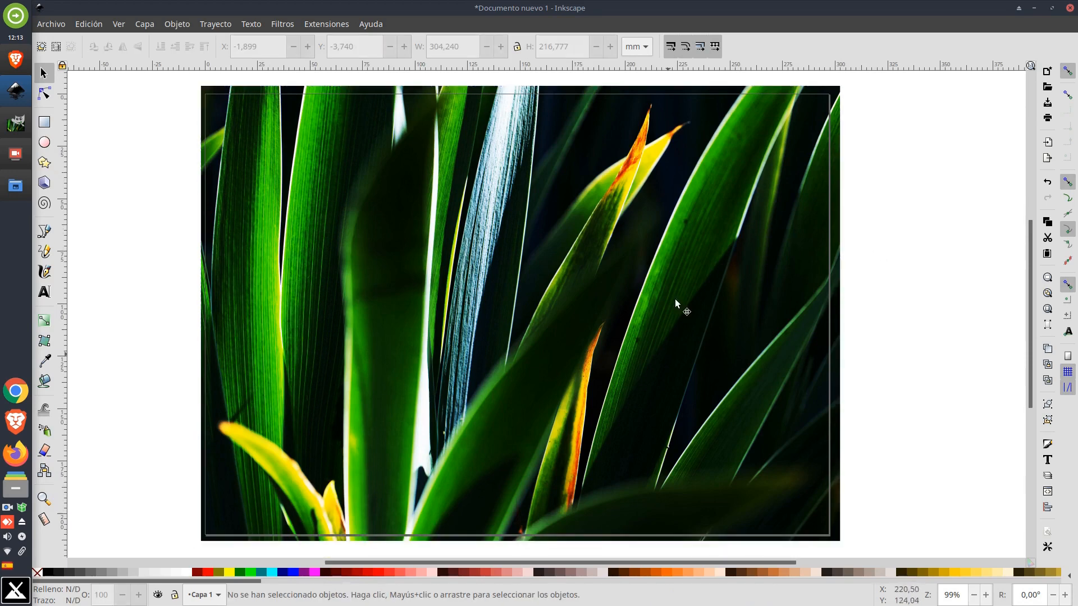
Lock the current layer and add a new layer named texto above it
left_click(175, 596)
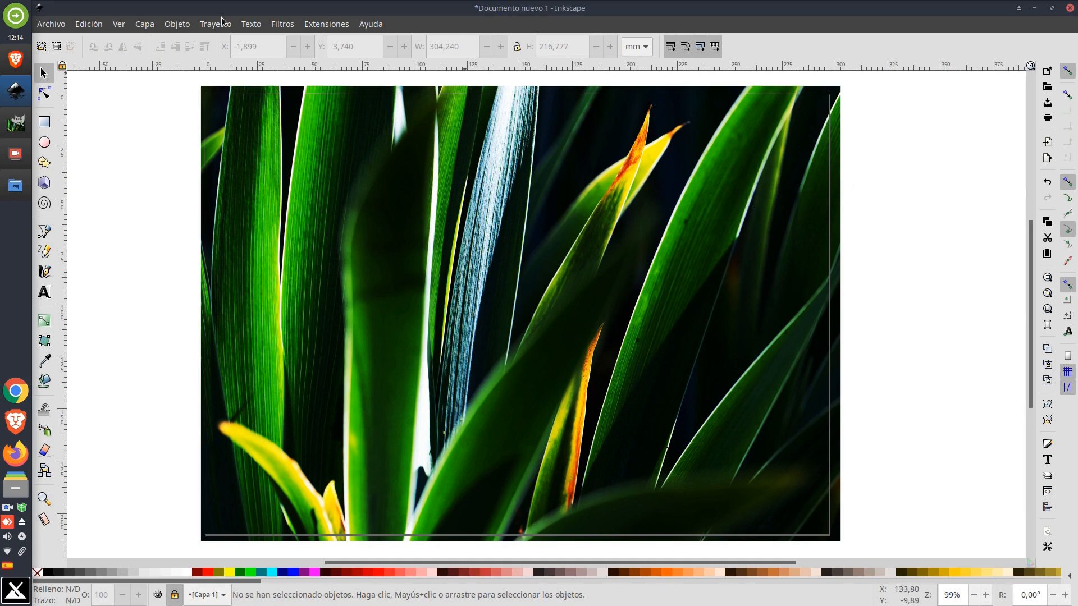
left_click(142, 25)
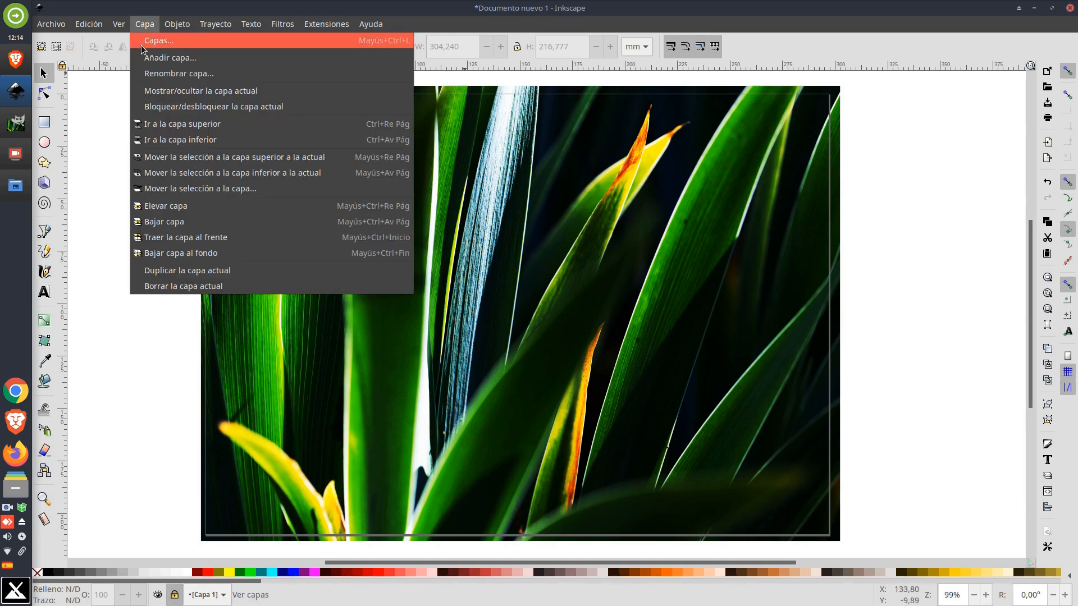
left_click(154, 58)
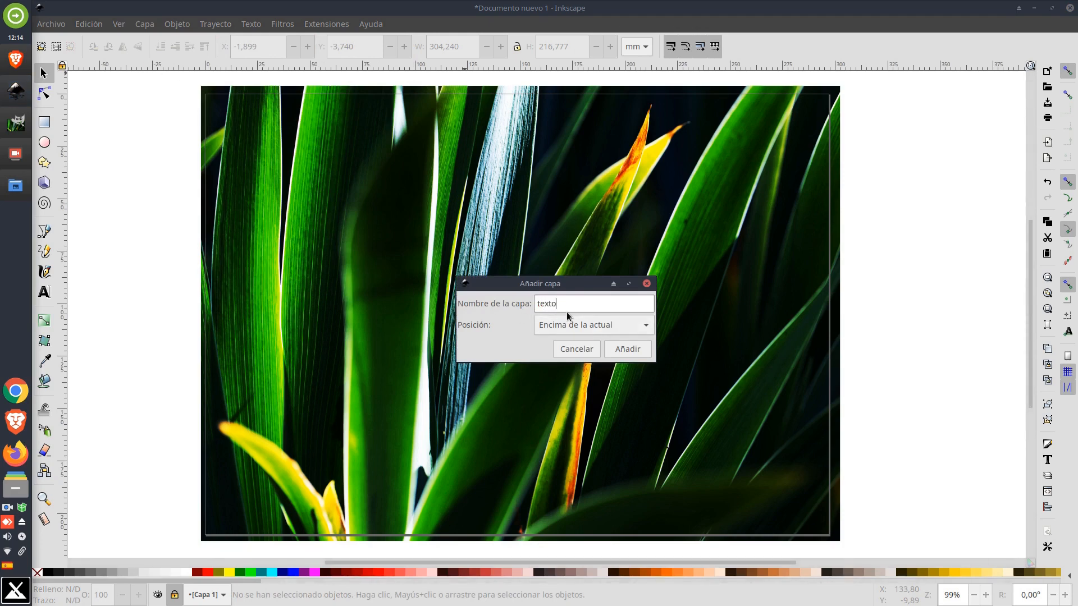
key("Return")
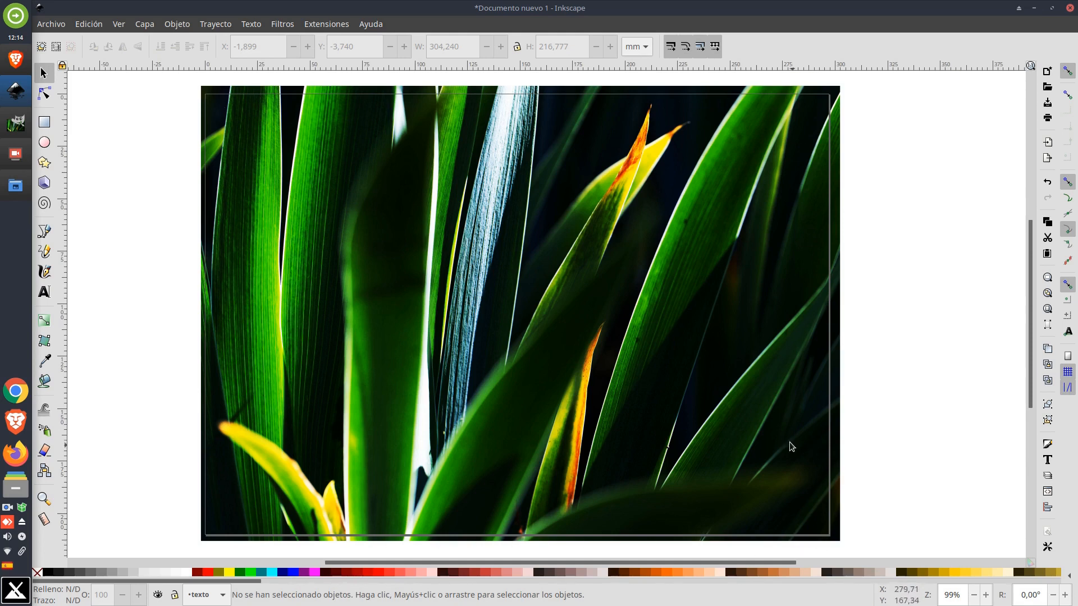
Turn on snapping to the page border and draw a page-sized 297 × 210 mm rectangle with no fill
left_click(1066, 360)
left_click(43, 122)
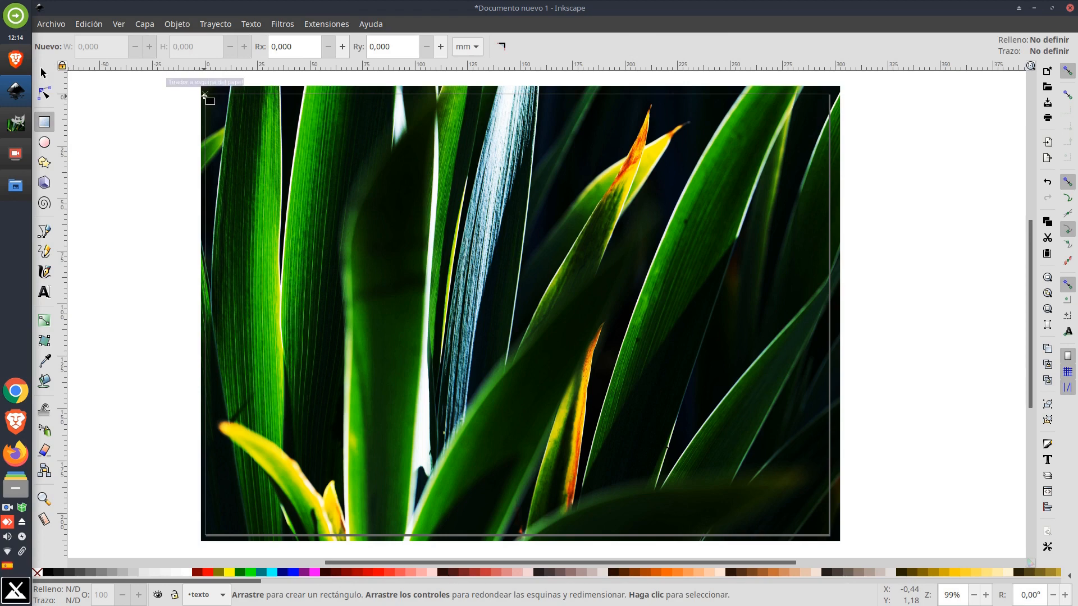
left_click_drag(205, 97, 830, 536)
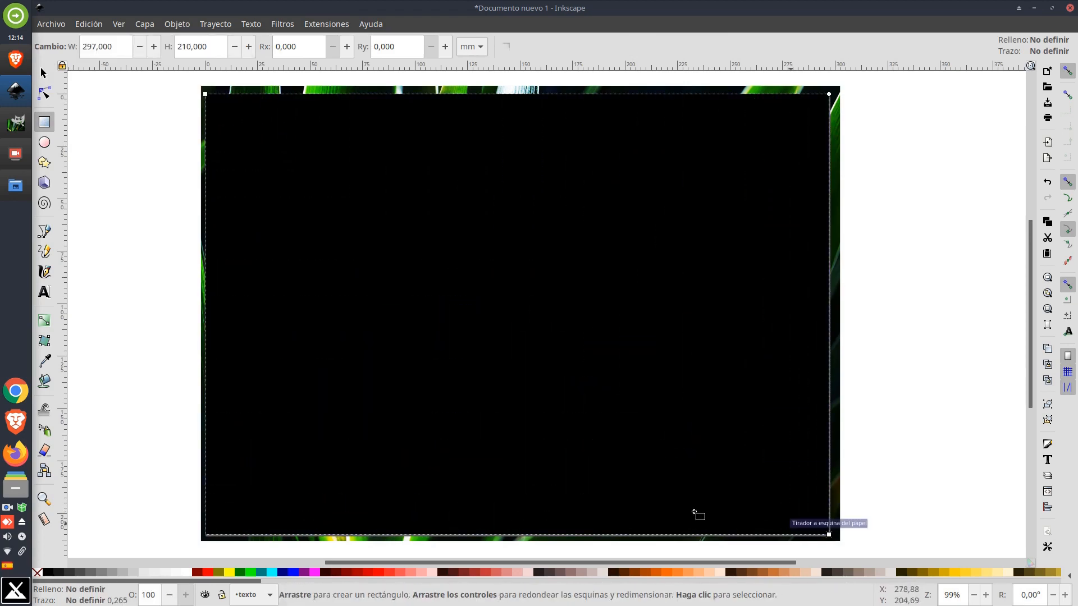
left_click(37, 573)
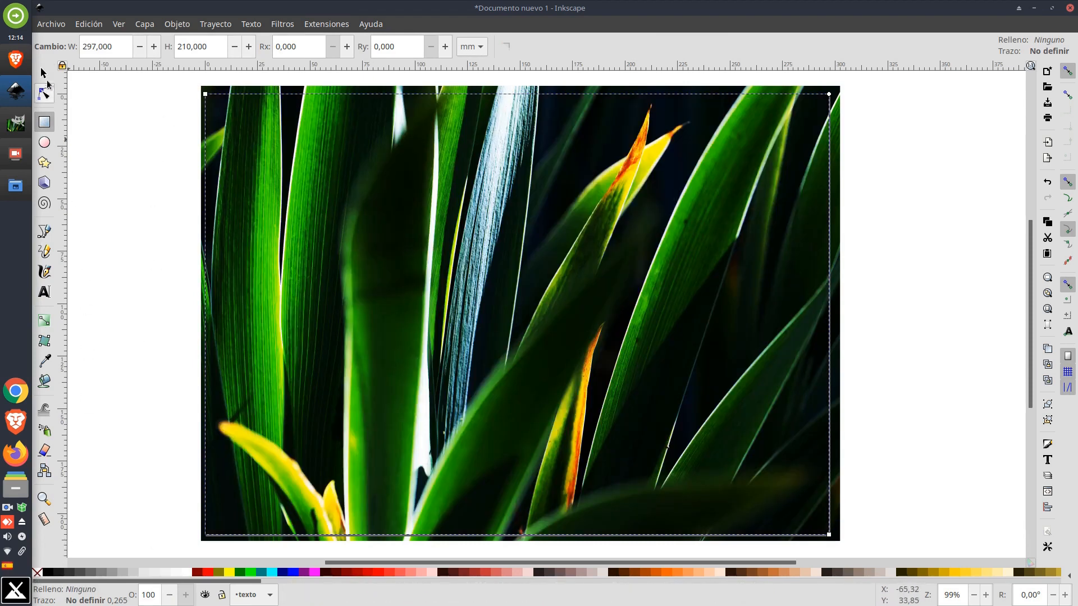
left_click(45, 73)
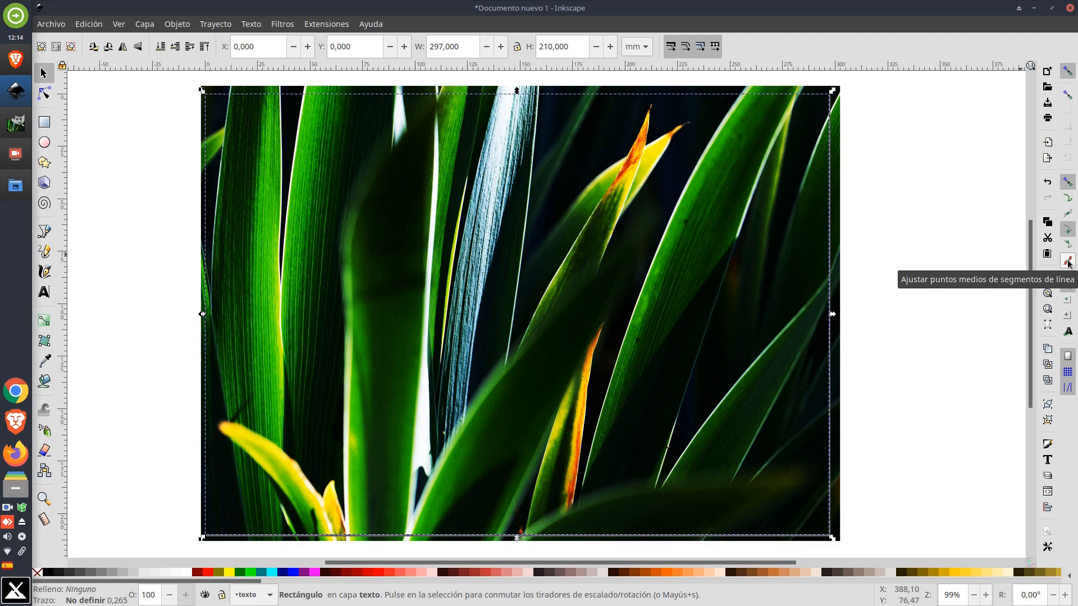
Enable snapping to line midpoints and place a vertical guide at the top midpoint of the rectangle
left_click(1068, 72)
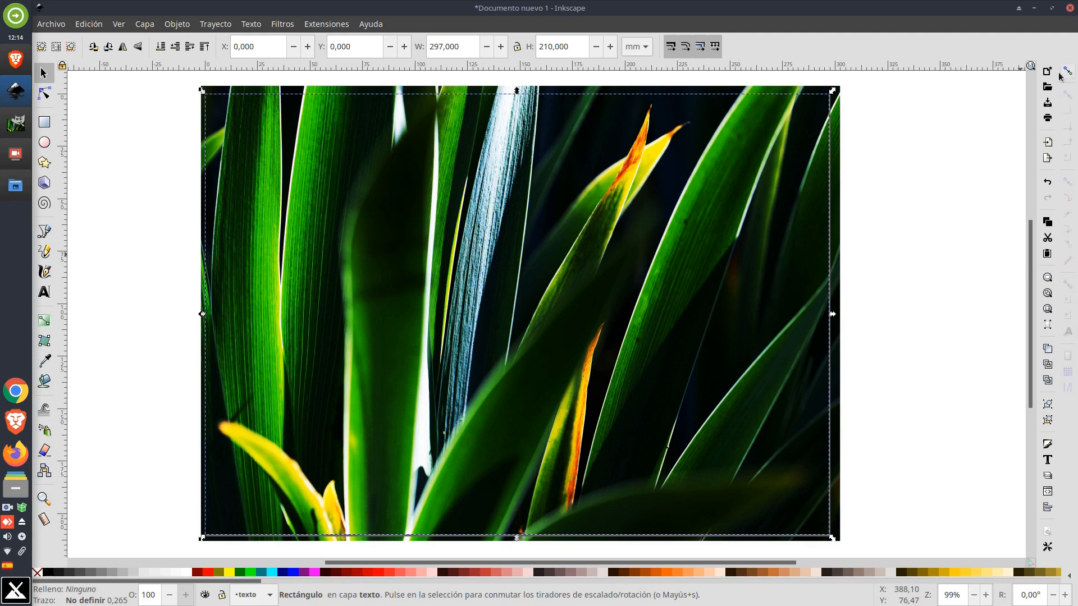
left_click(1068, 71)
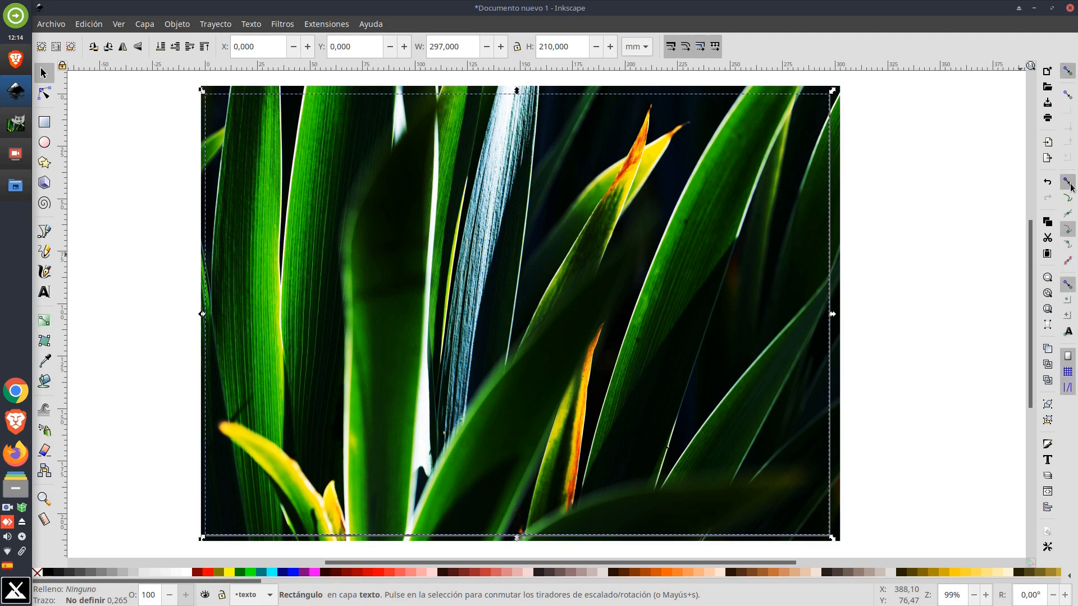
left_click(1067, 262)
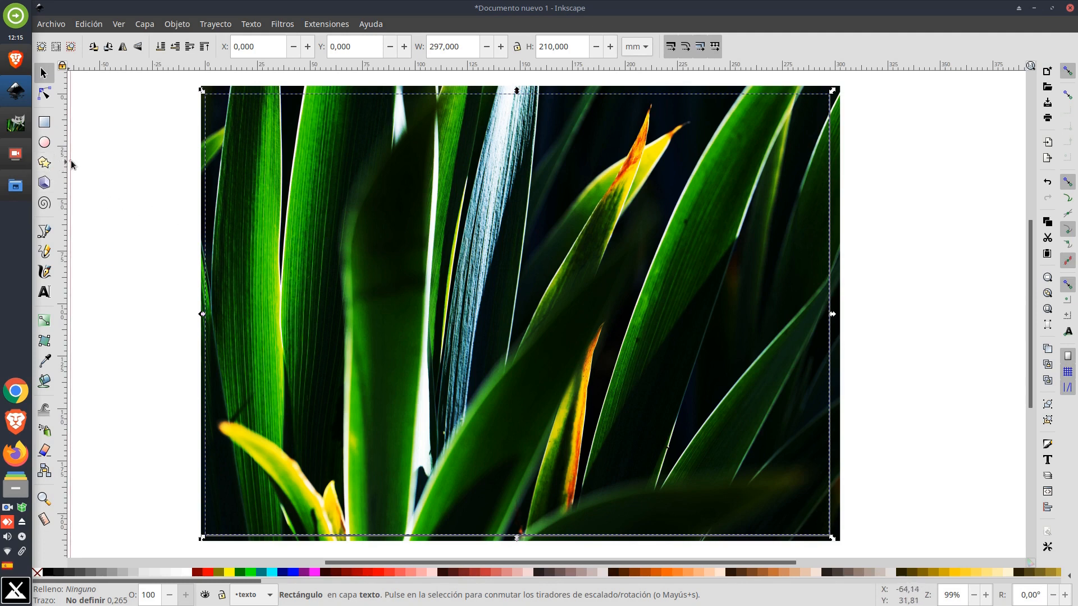
left_click_drag(67, 163, 521, 101)
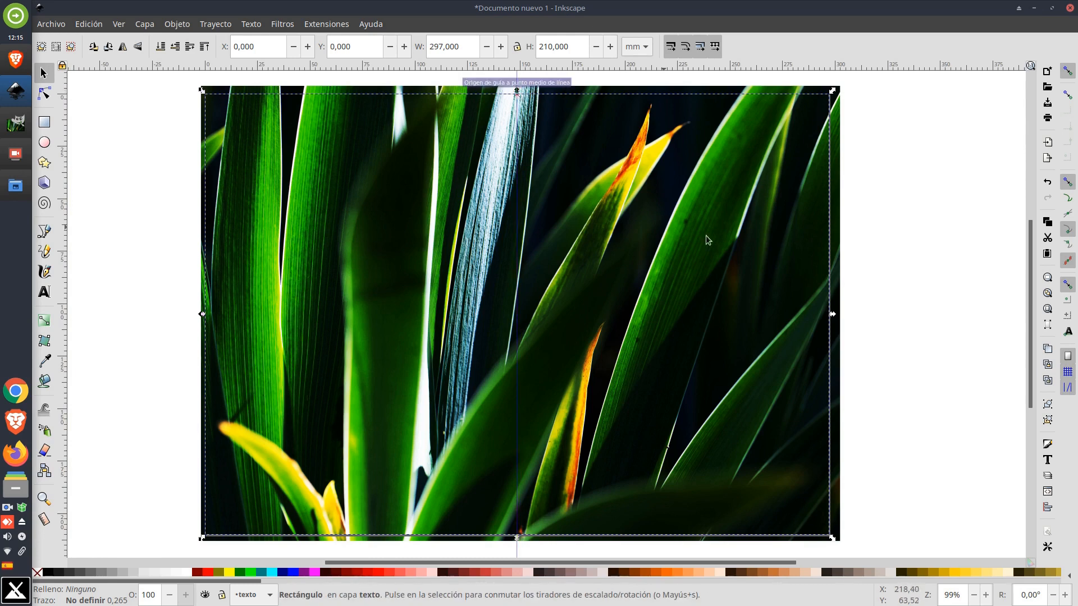
left_click(898, 239)
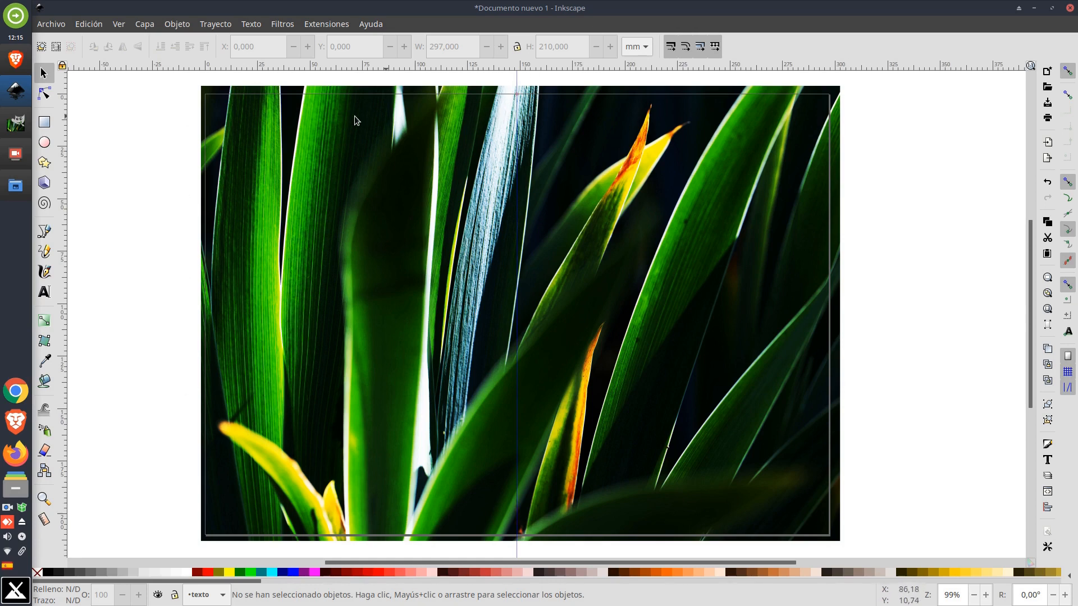
Draw a full-height strip rectangle starting at the guide and set its width to 10 mm
left_click(49, 124)
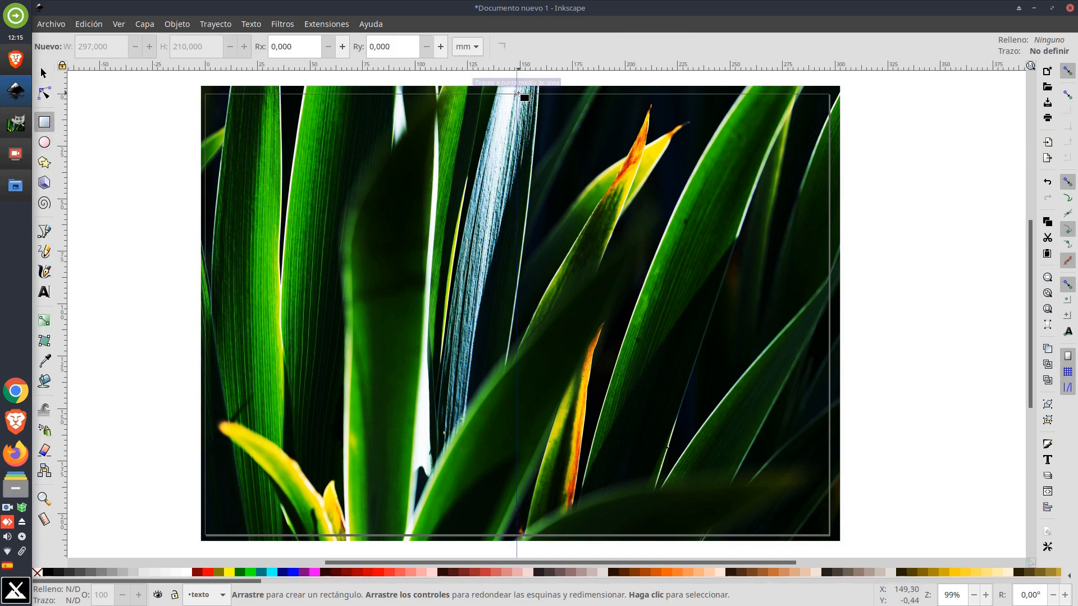
left_click_drag(518, 94, 548, 537)
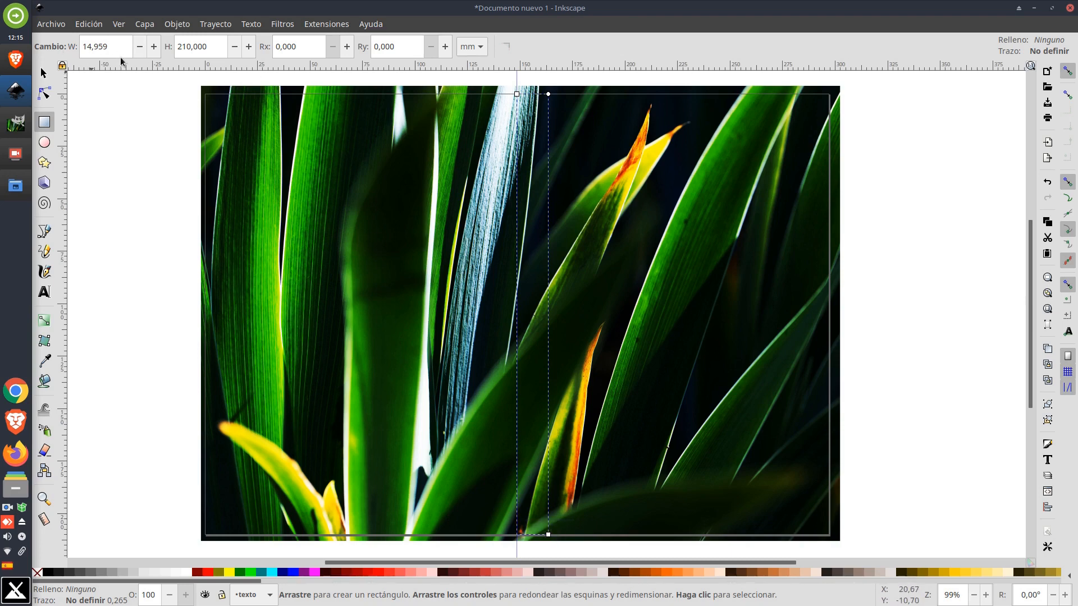
left_click_drag(117, 50, 63, 44)
type("10")
key("Return")
key("s")
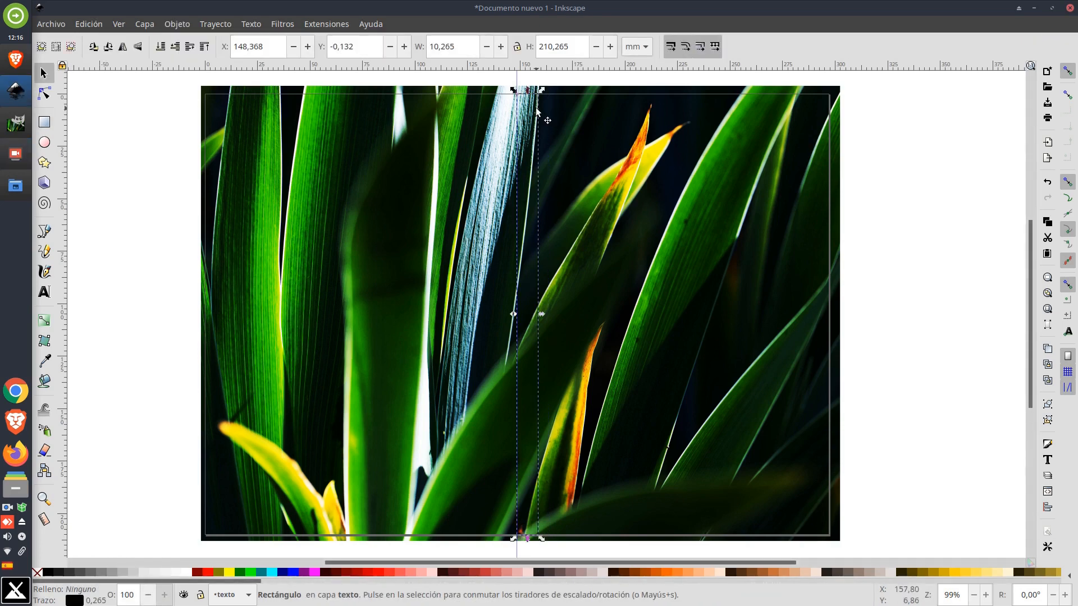
Try moving the strip left of the guide and filling it white, then undo both changes
left_click_drag(536, 111, 504, 106)
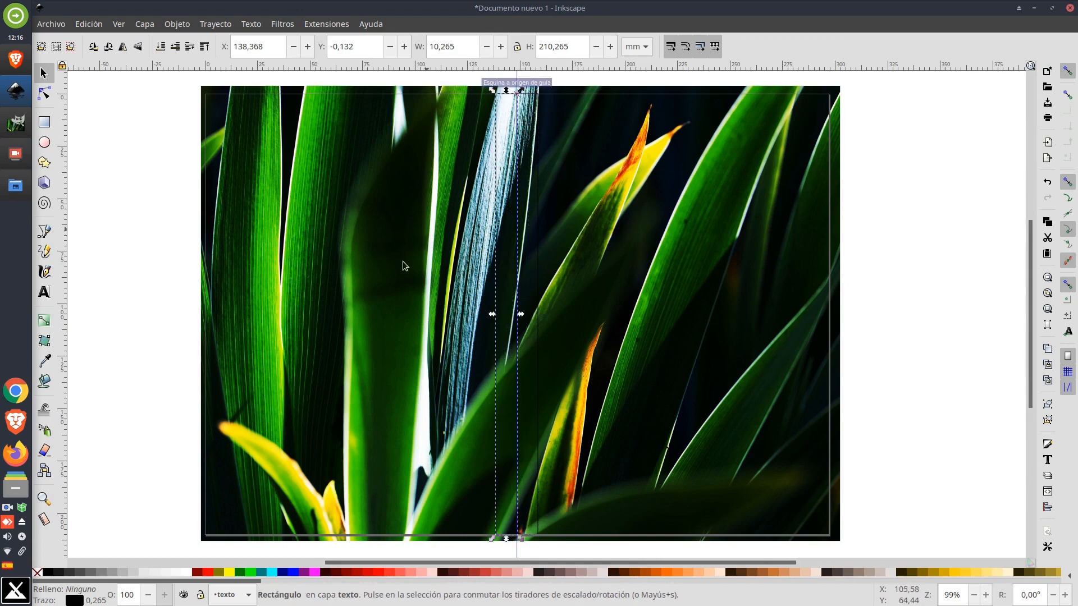
left_click(187, 573)
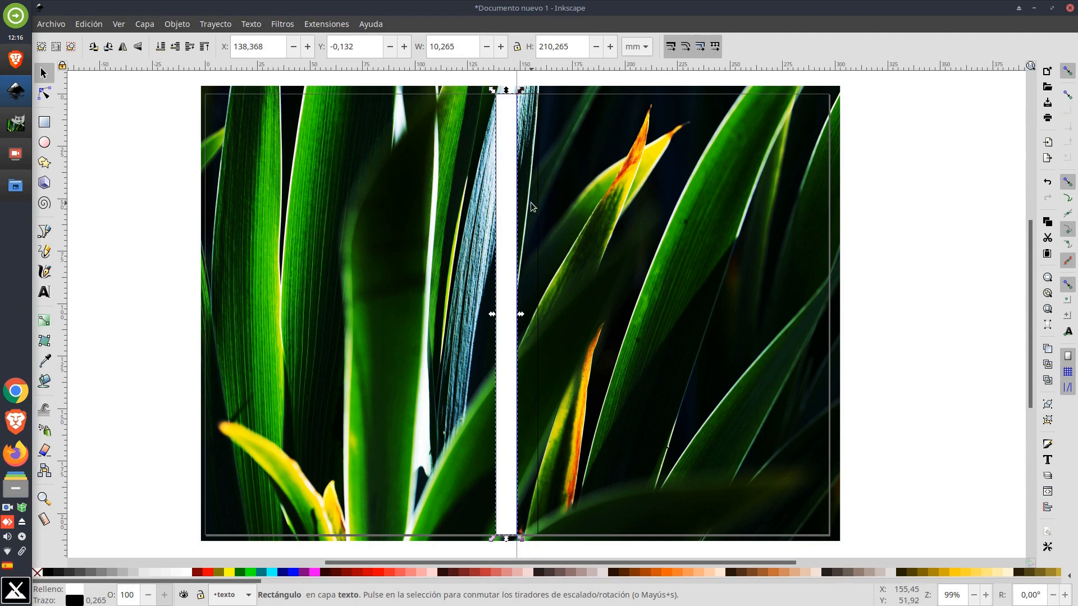
key("ctrl+z")
key("ctrl+z")
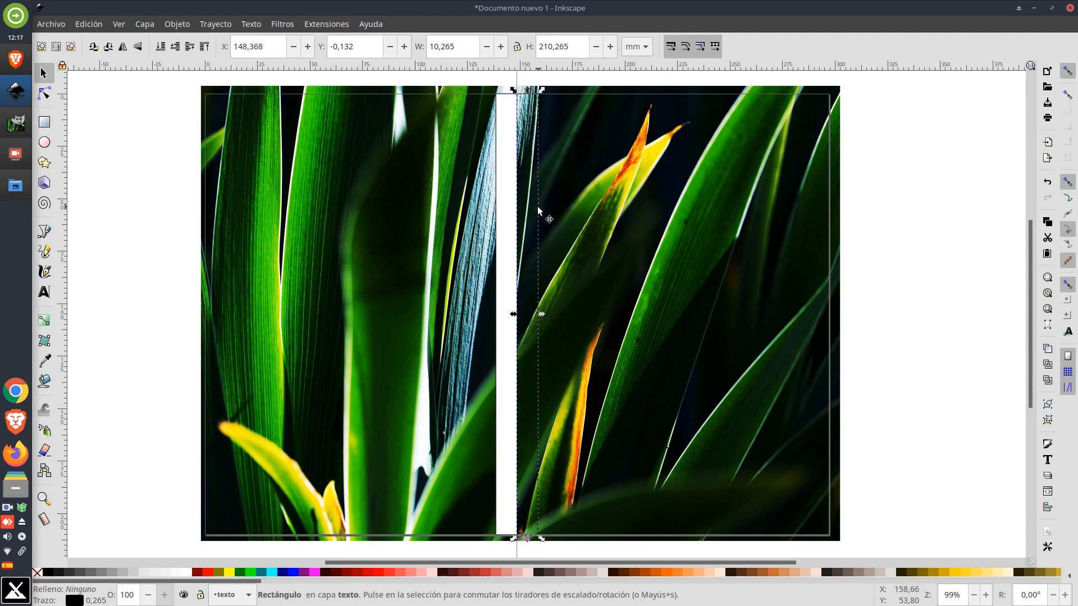
Fill the strip white
left_click(188, 572)
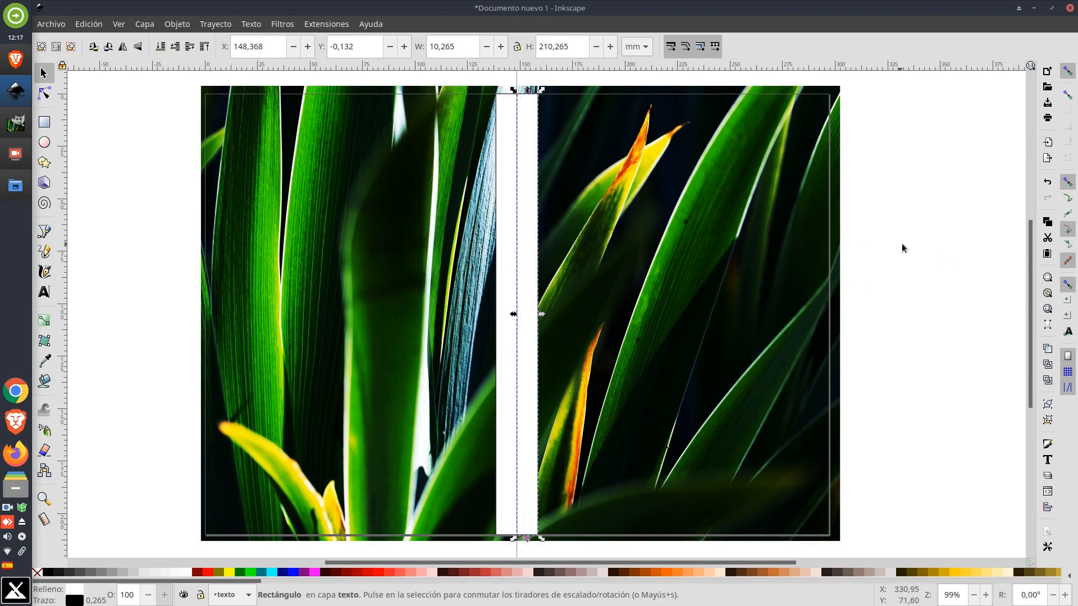
left_click_drag(898, 263, 791, 260)
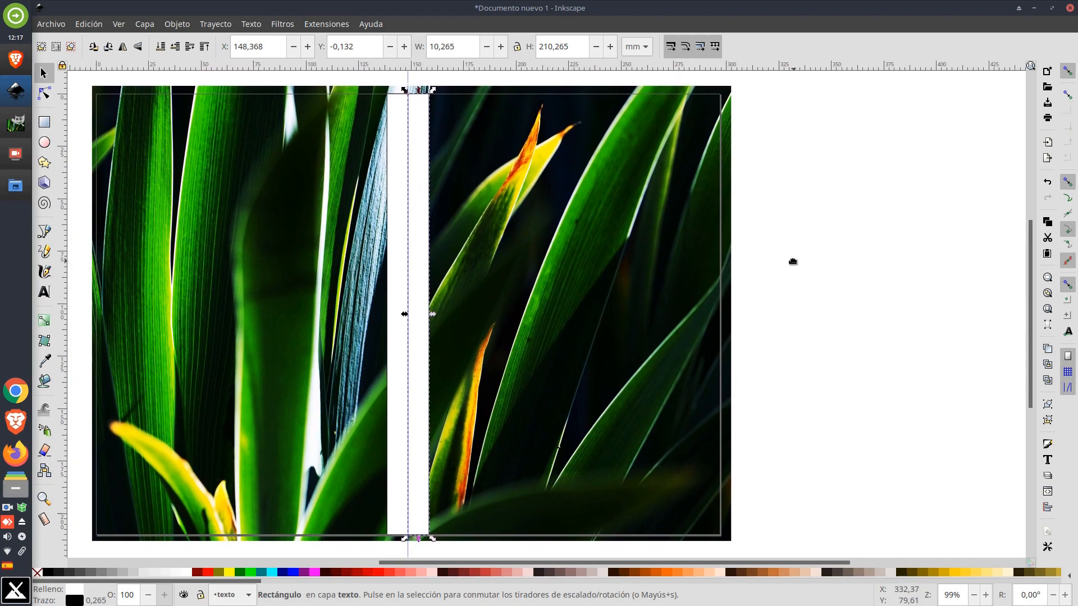
left_click(835, 247)
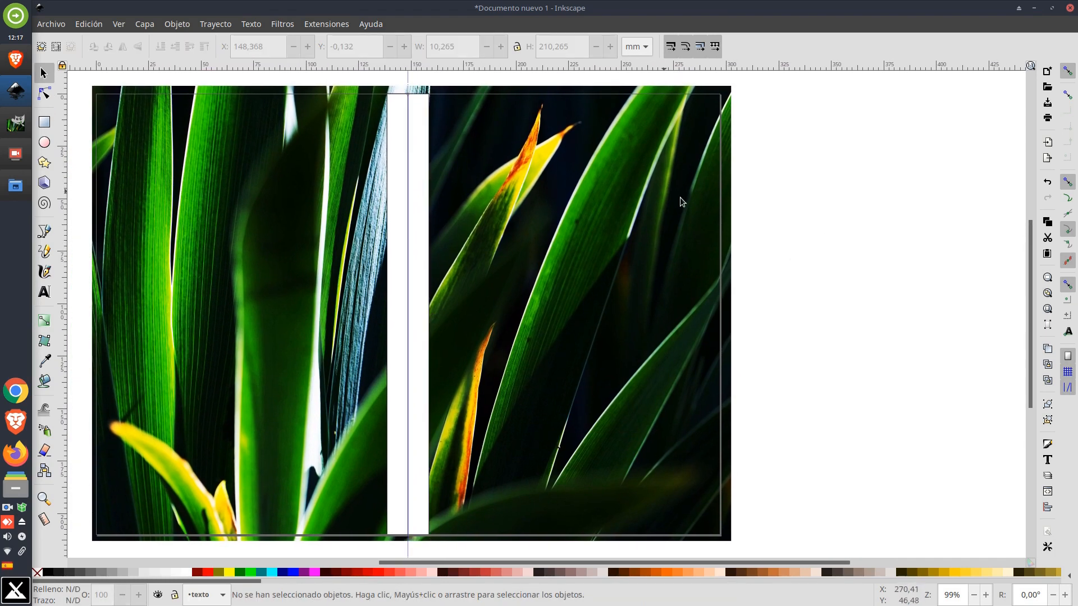
Add the text "IES ALfredo Kraus" on the right half of the page and color it white
left_click(43, 292)
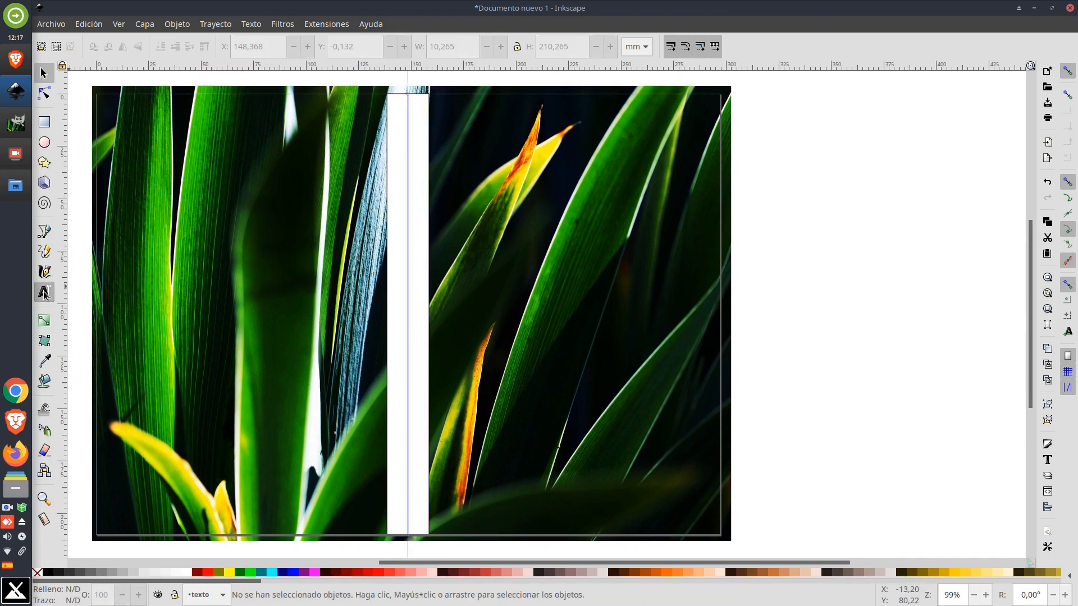
left_click(478, 170)
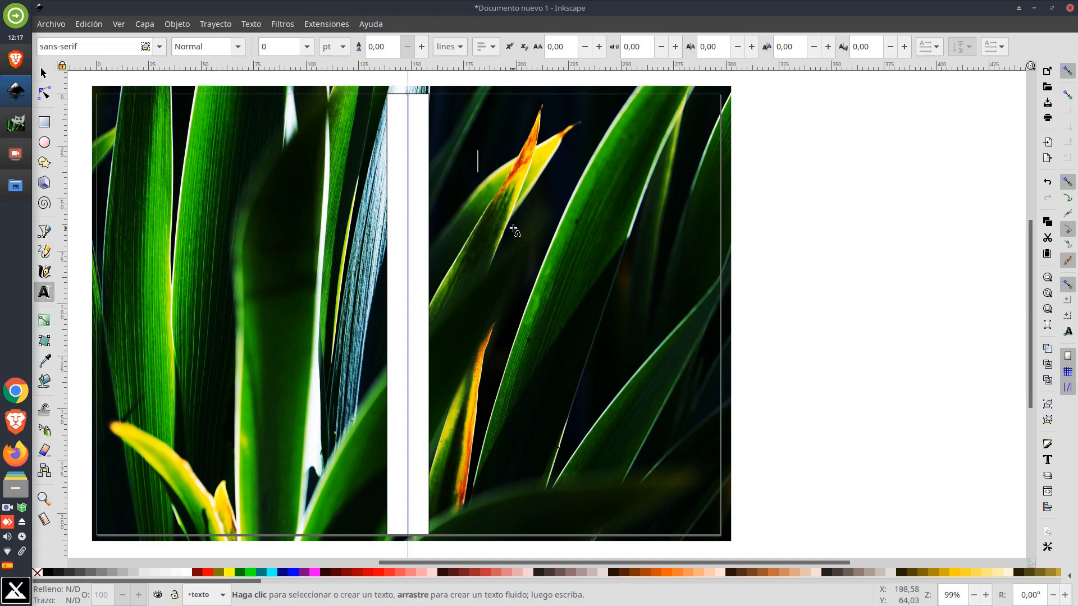
type("Bio")
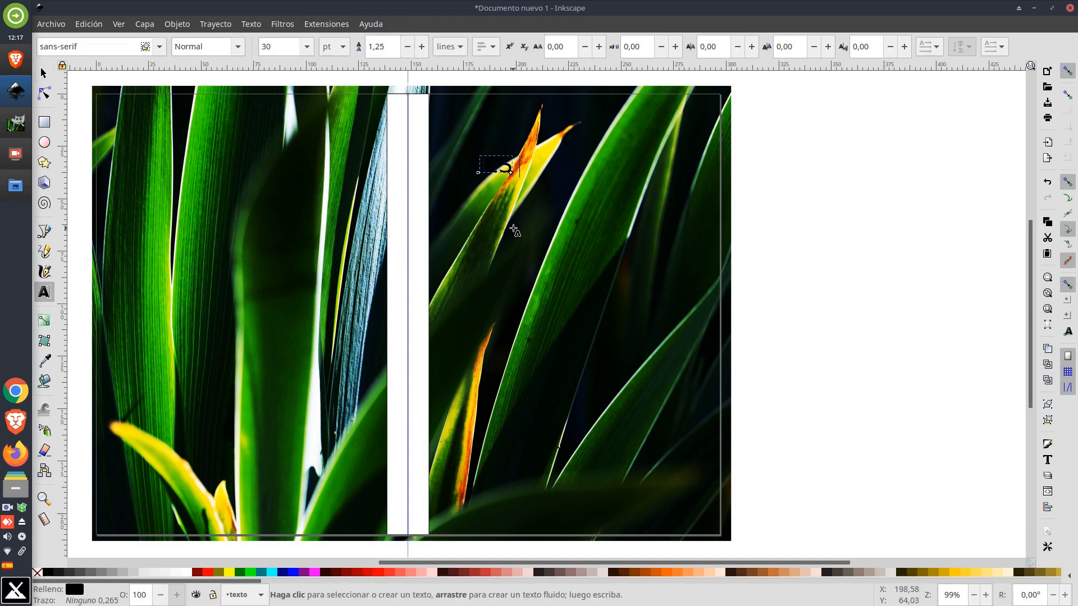
type(" ALfredo Kraus")
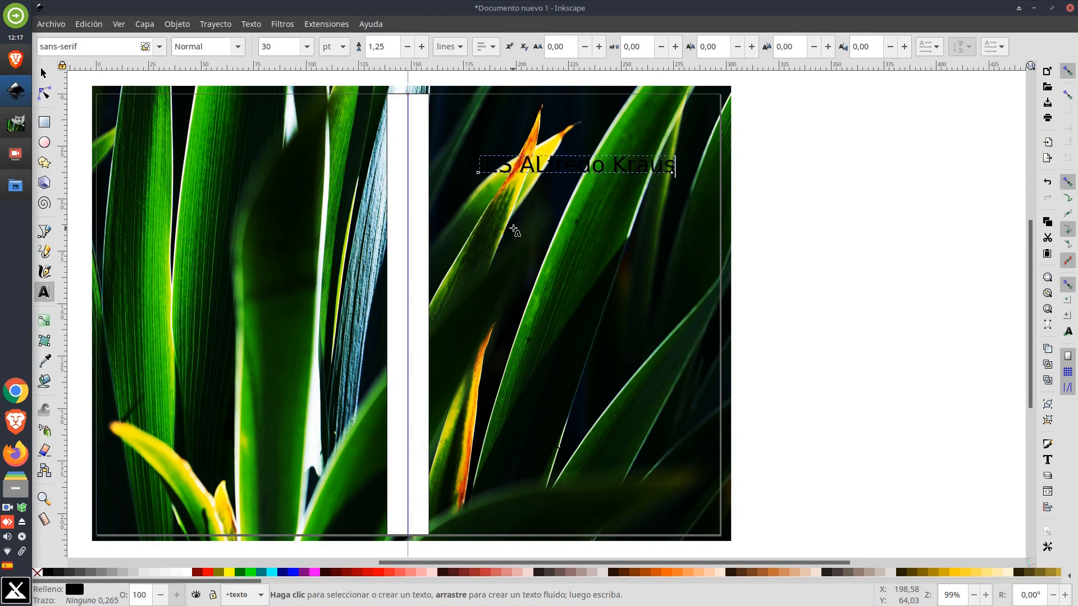
left_click(44, 73)
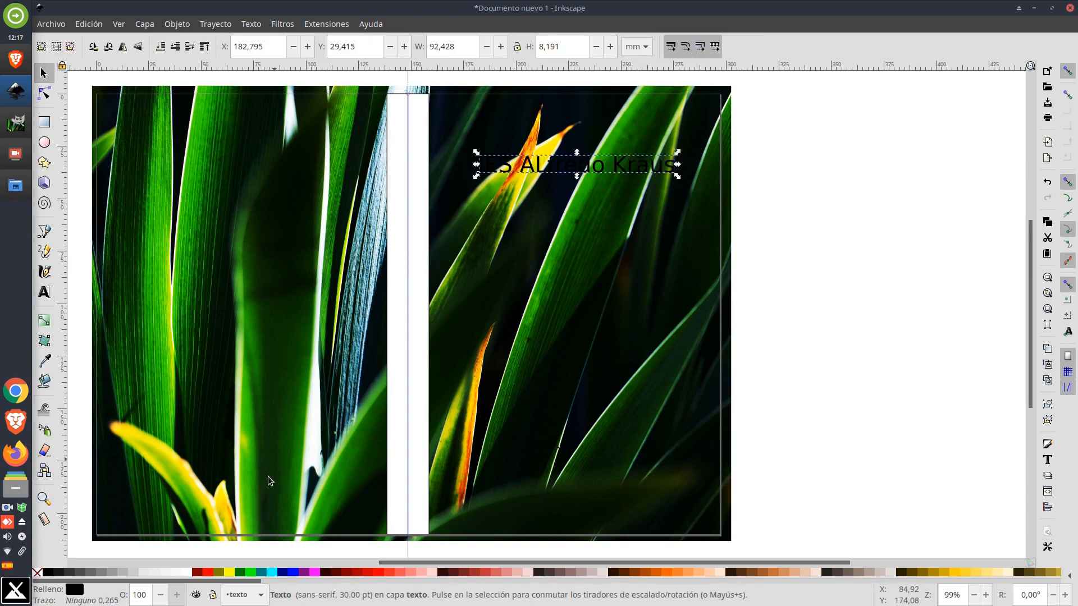
left_click(181, 572)
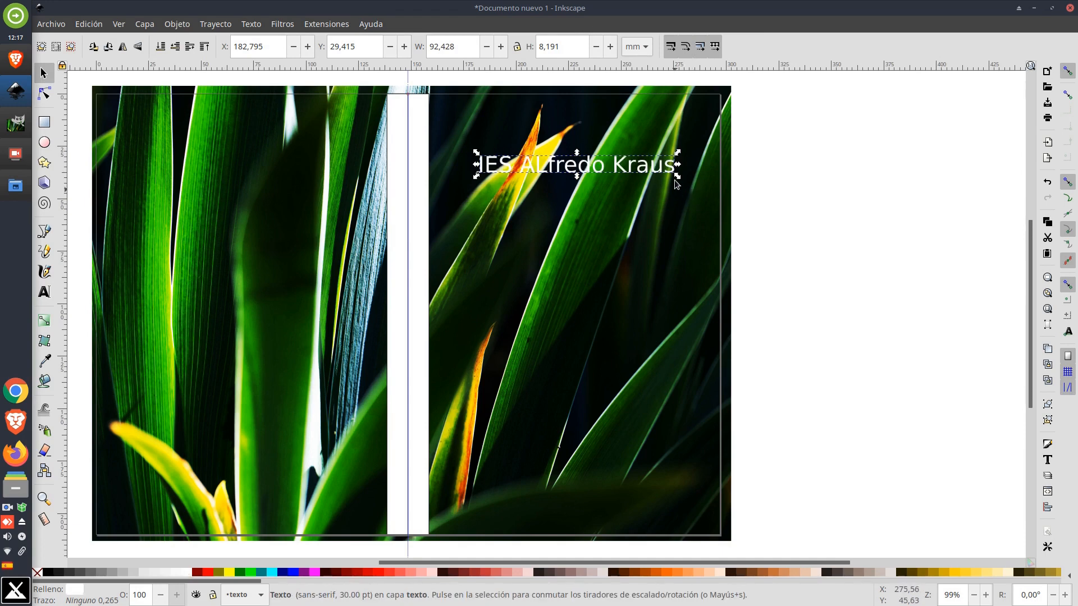
Enlarge the title to about 111 × 13 mm and move it up toward the top of the page
left_click_drag(677, 177, 716, 192)
left_click_drag(631, 176, 580, 167)
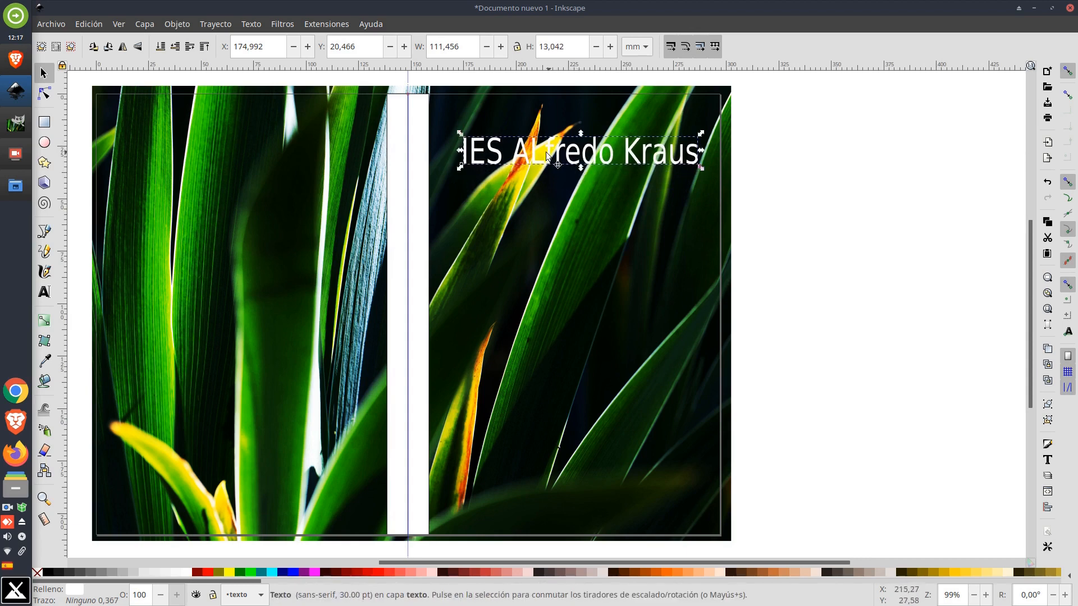
Correct the title to read "IES Alfredo Kraus" and nudge it slightly up and right
double_click(548, 156)
key("BackSpace")
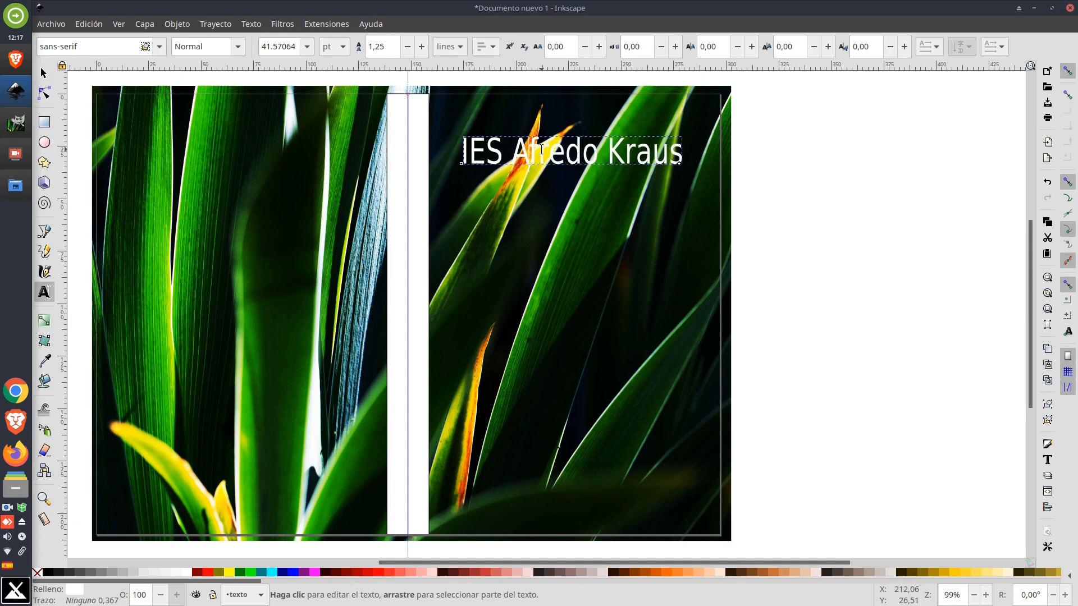
type("l")
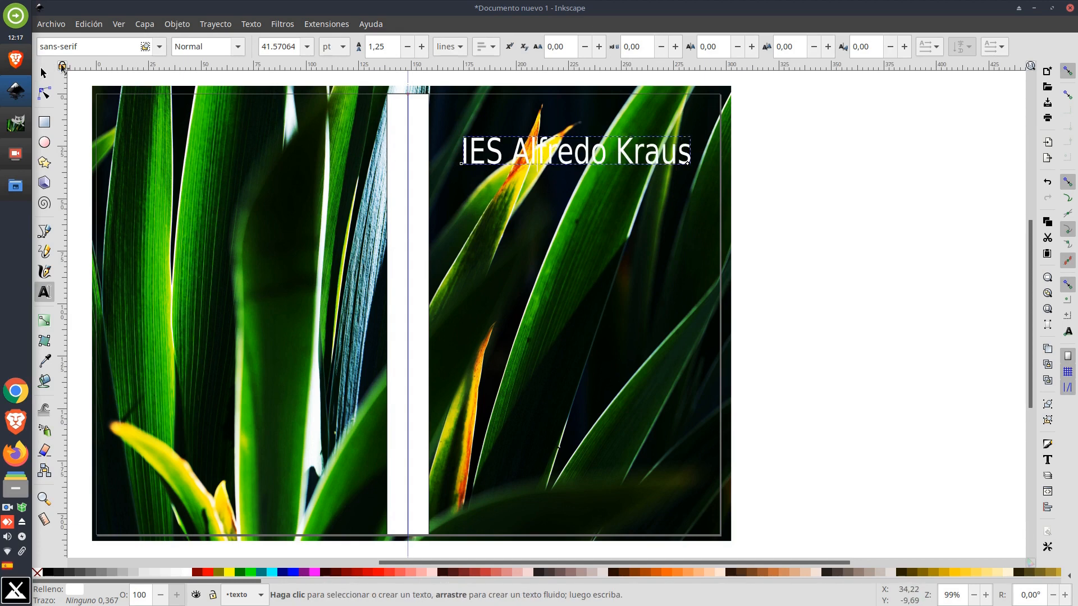
left_click(43, 74)
mouse_move(571, 167)
left_mouse_down()
mouse_move(566, 522)
mouse_move(584, 510)
mouse_move(563, 525)
mouse_move(566, 231)
mouse_move(579, 163)
left_mouse_up()
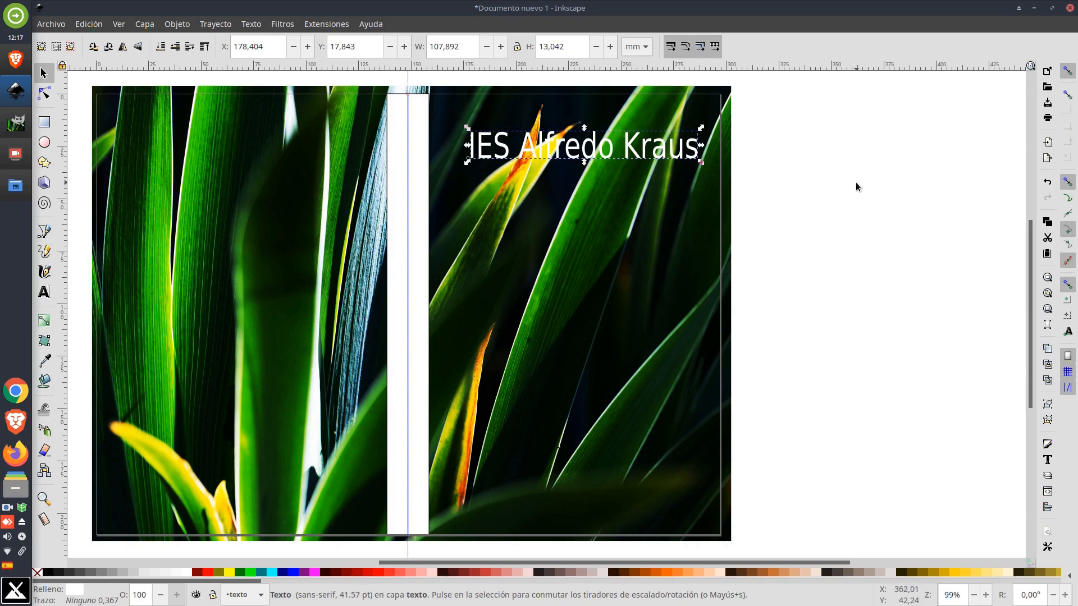
Draw a rectangle about 129 × 30 mm covering the title area
left_click(44, 122)
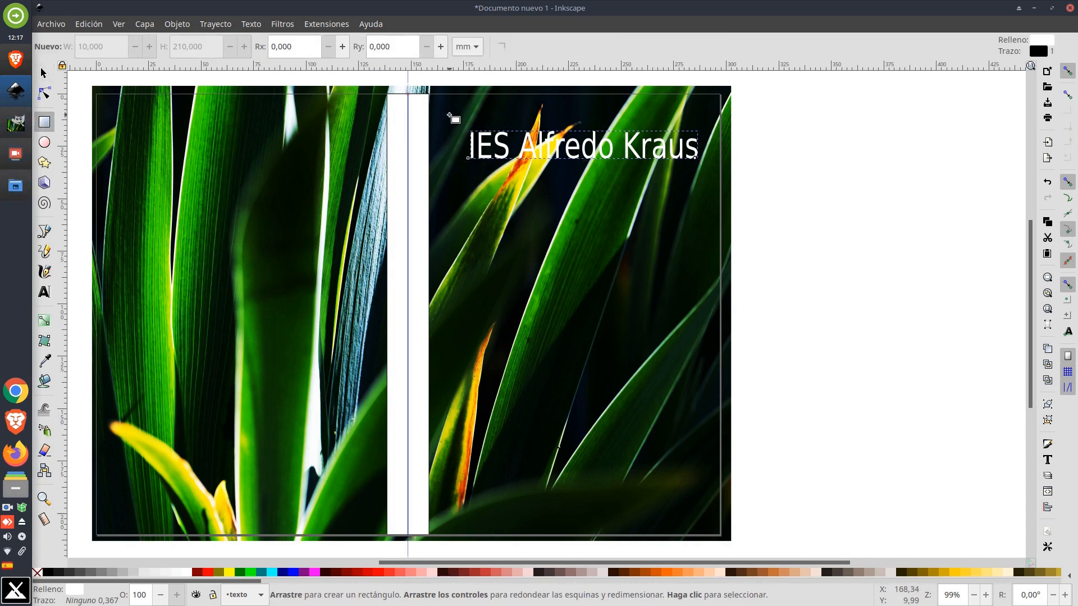
mouse_move(450, 115)
left_mouse_down()
mouse_move(575, 156)
mouse_move(714, 177)
left_mouse_up()
left_click(44, 73)
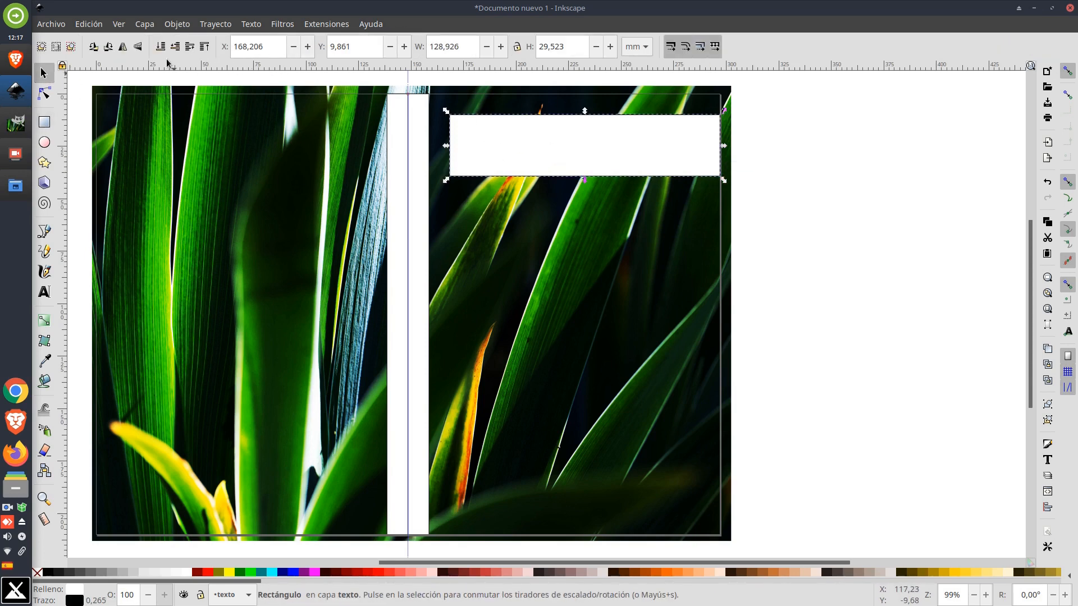
Move the rectangle below the title and color the title red
left_click(545, 149)
left_click_drag(547, 158, 531, 205)
left_click(507, 153)
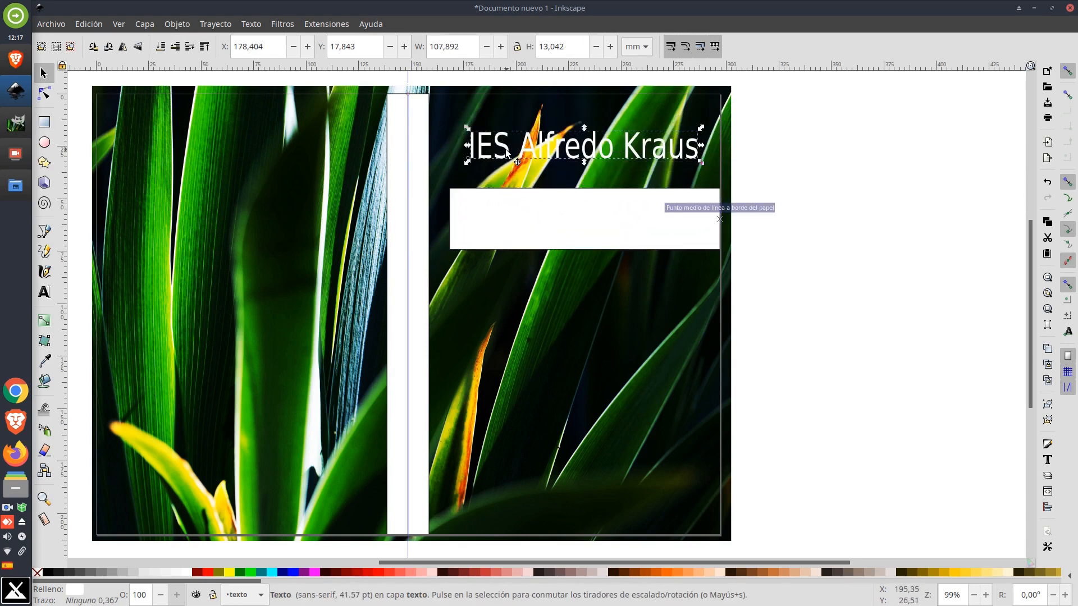
left_click(208, 574)
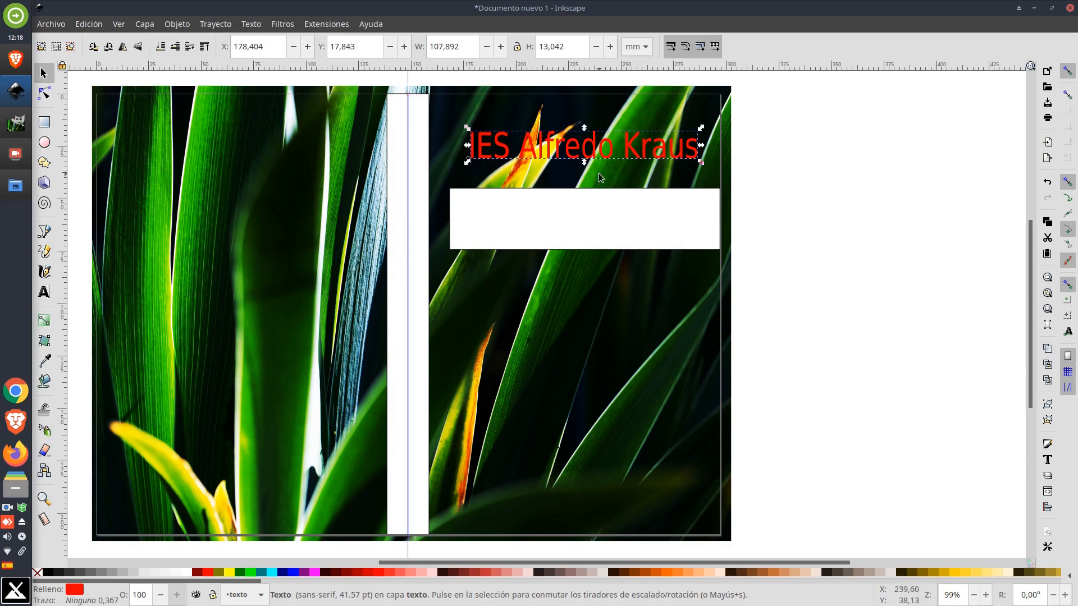
Move the rectangle back over the title and lower it beneath the title text
left_click_drag(642, 223, 636, 143)
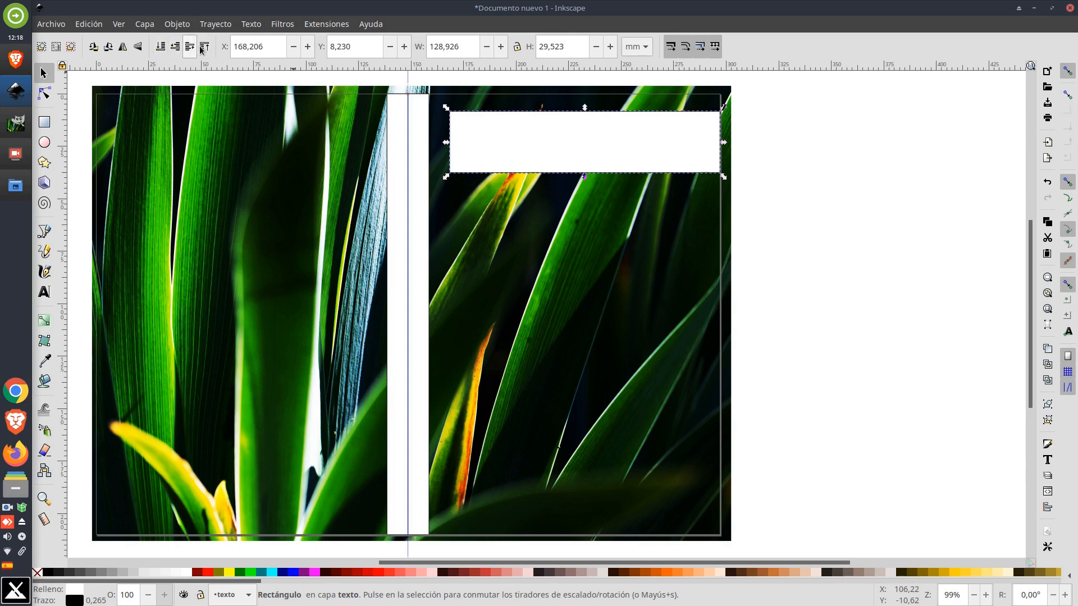
left_click(175, 47)
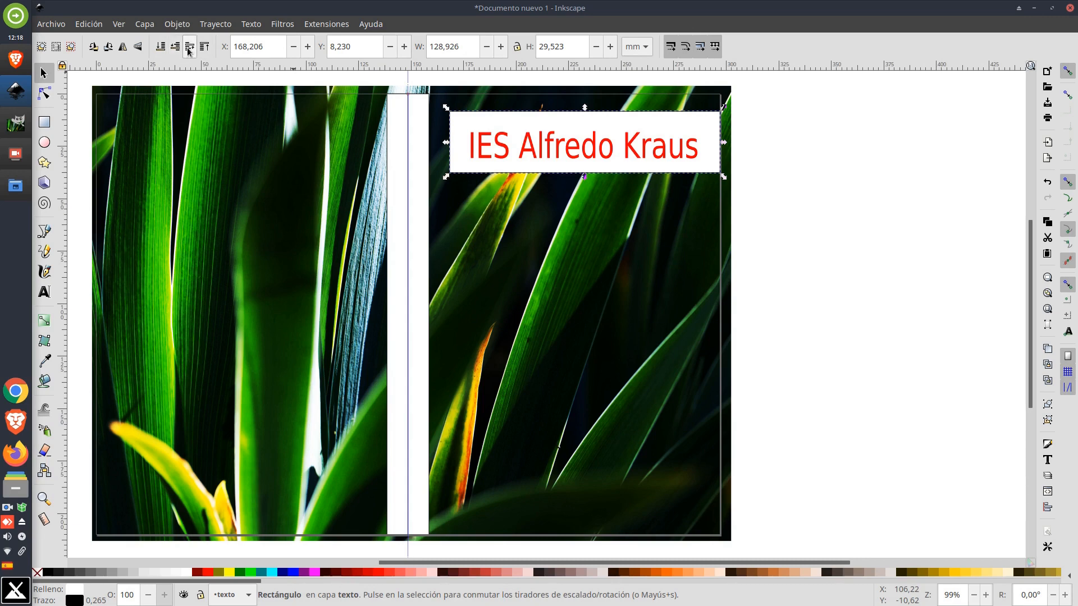
left_click(189, 48)
left_click(175, 47)
left_click(189, 47)
left_click(174, 47)
Resize the rectangle to fit around the title, about 118.5 × 25.8 mm
left_click_drag(609, 118, 599, 121)
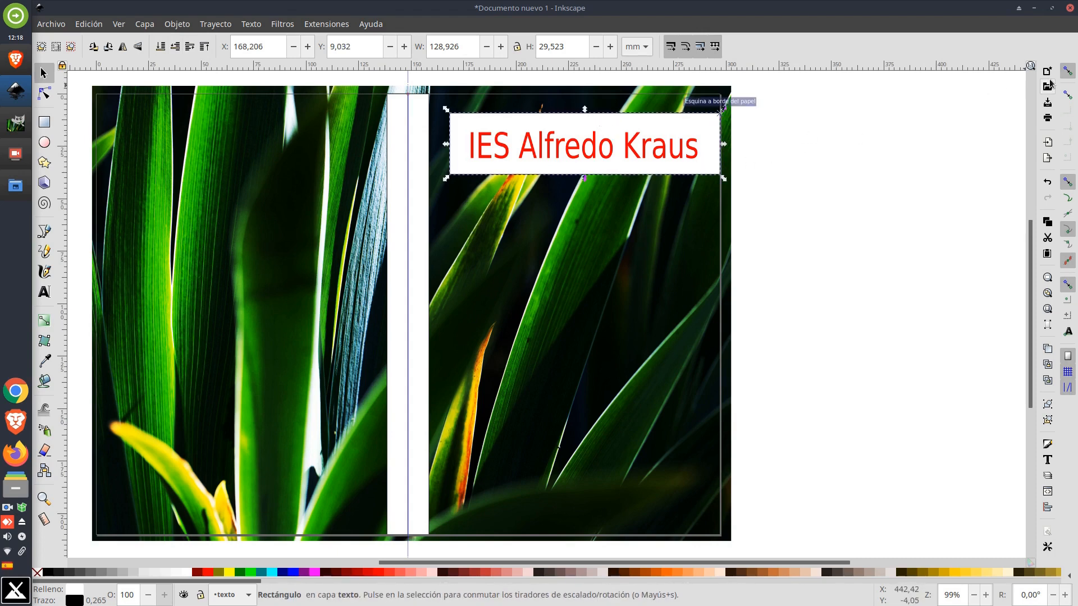
left_click(1067, 70)
left_click_drag(677, 129, 665, 135)
left_click_drag(438, 181, 456, 177)
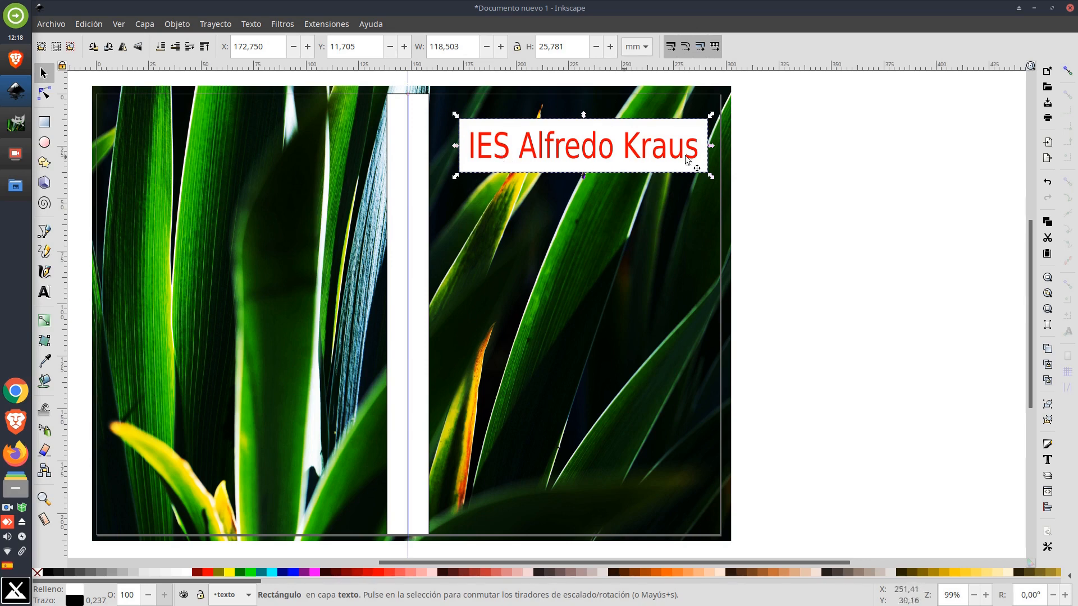
Open Fill and Stroke for the rectangle and lower its fill alpha to 77 in the color wheel
left_click(817, 164)
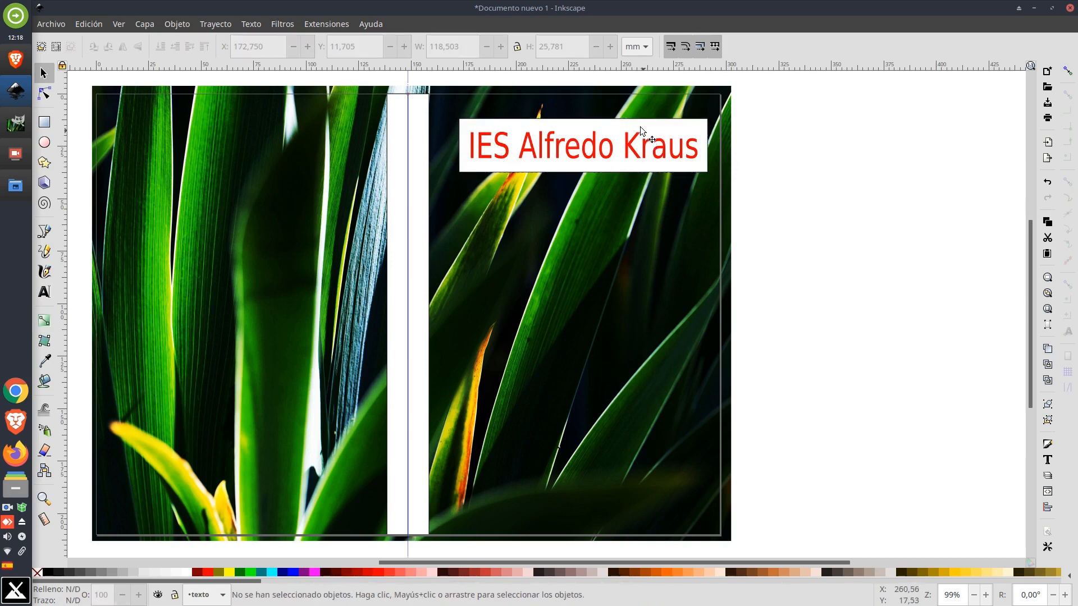
left_click(651, 123)
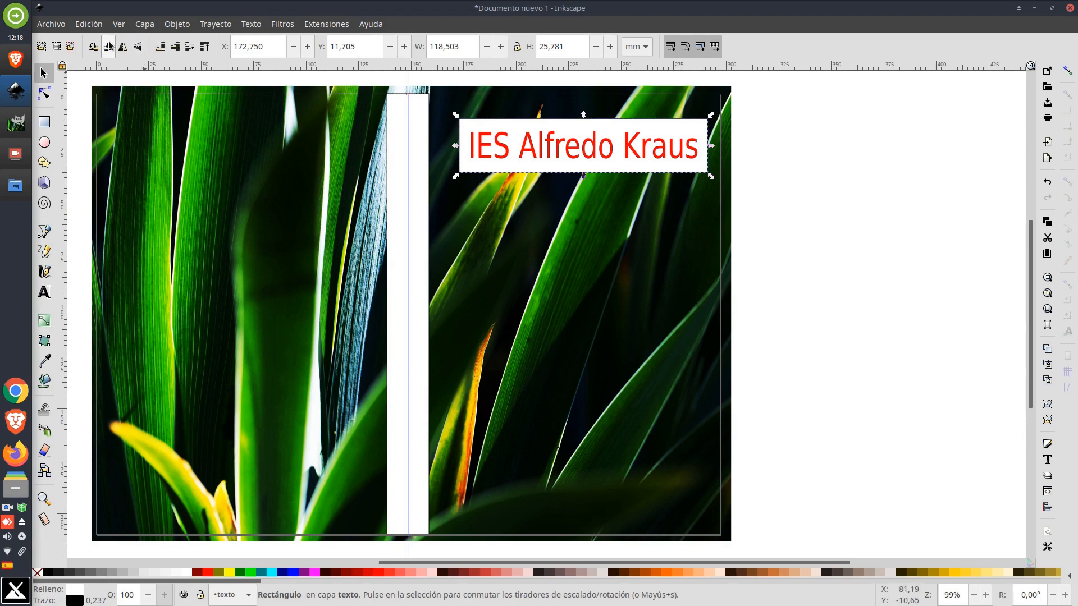
left_click(177, 24)
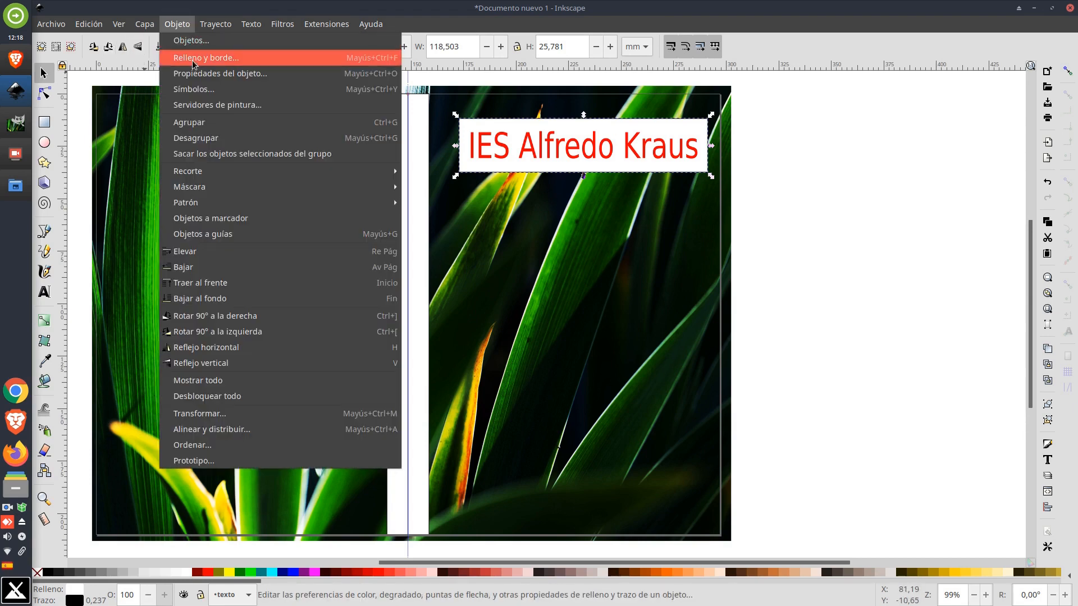
left_click(223, 58)
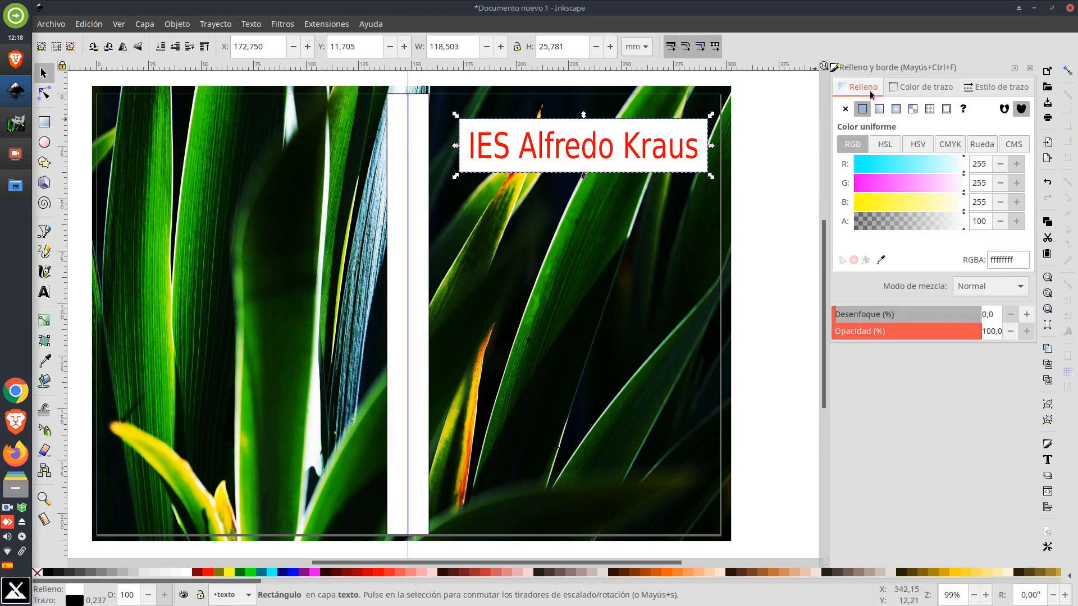
left_click(981, 144)
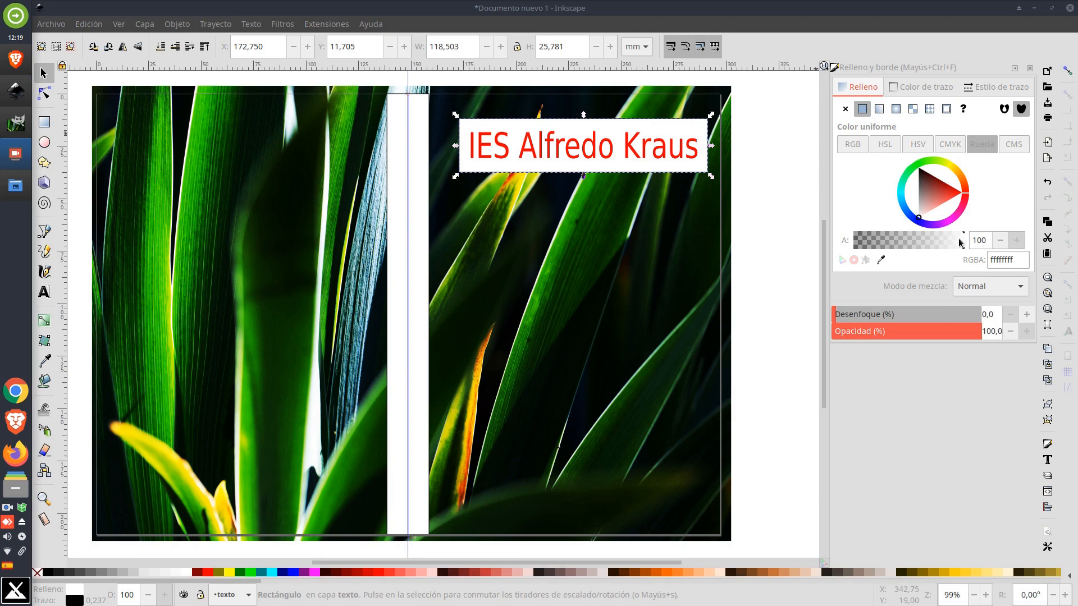
left_click_drag(962, 247, 932, 251)
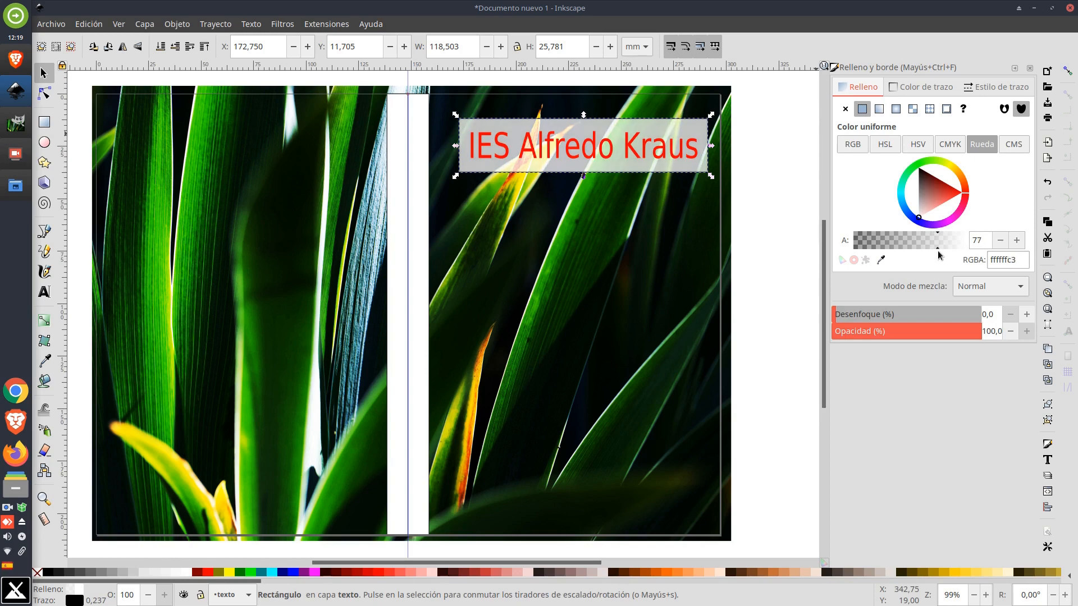
Select the title and color it white
left_click(576, 157)
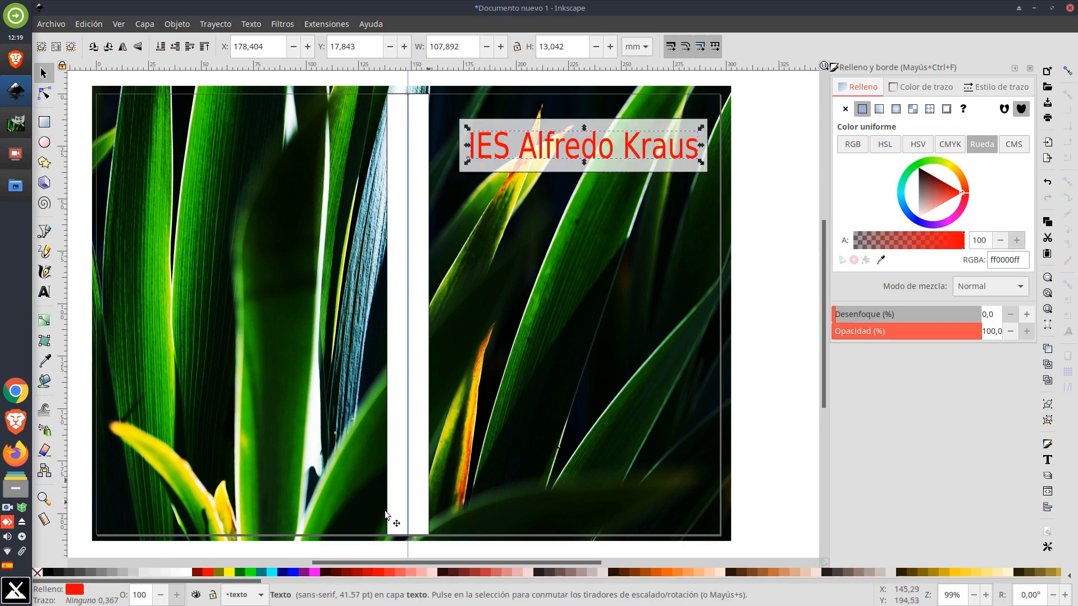
left_click(187, 573)
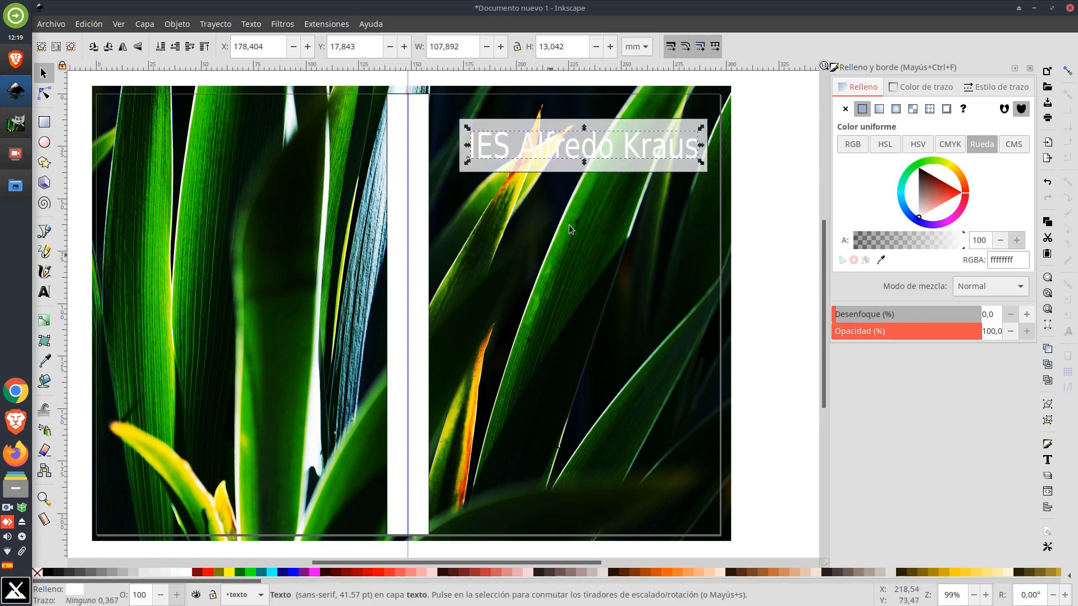
Change the rectangle's fill to black with alpha 62
left_click(642, 121)
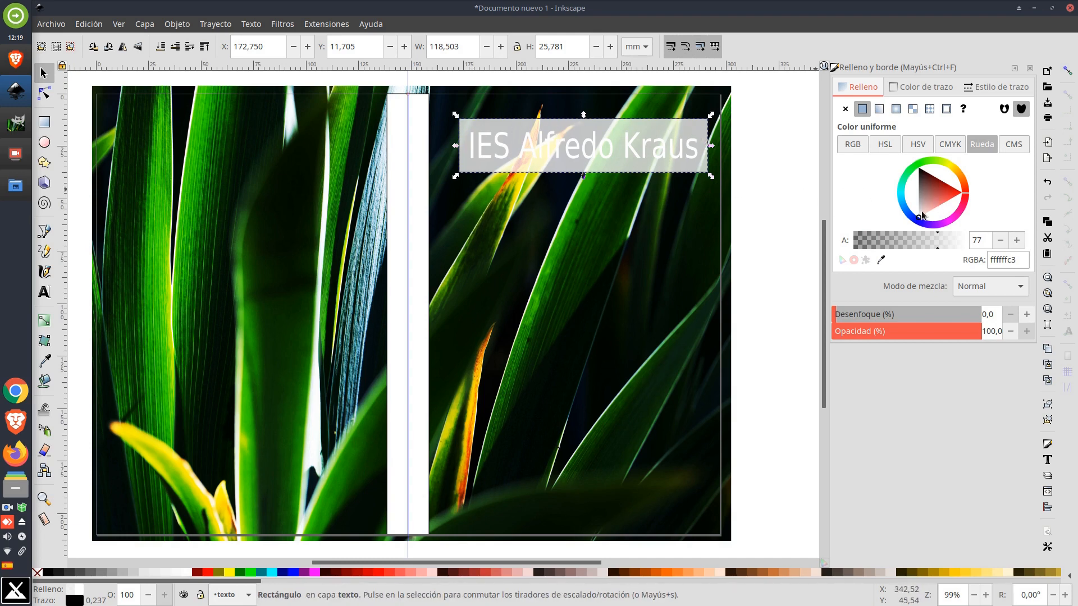
left_click_drag(922, 199, 912, 153)
left_click_drag(935, 244, 922, 244)
left_click(762, 166)
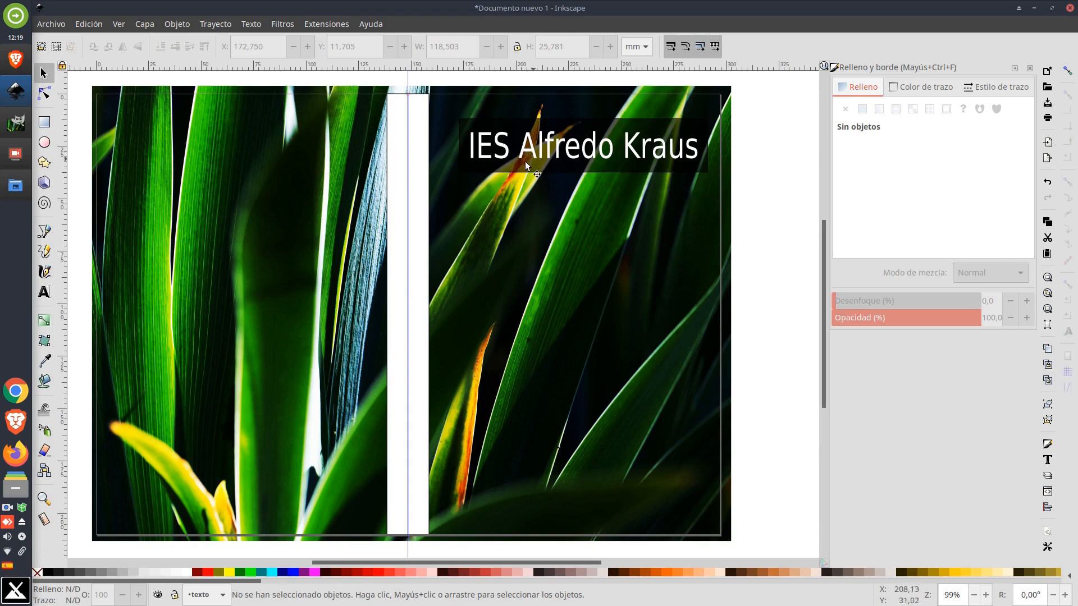
Select both white divider strips and make their fill translucent black at alpha 22
left_click(567, 120)
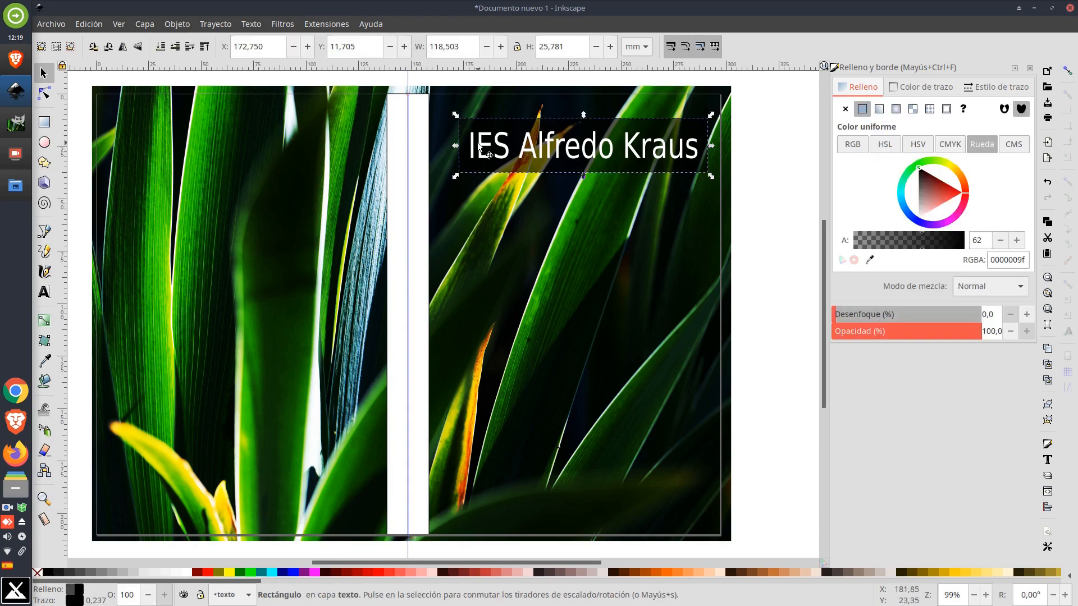
left_click_drag(458, 146, 433, 154)
left_click(402, 127)
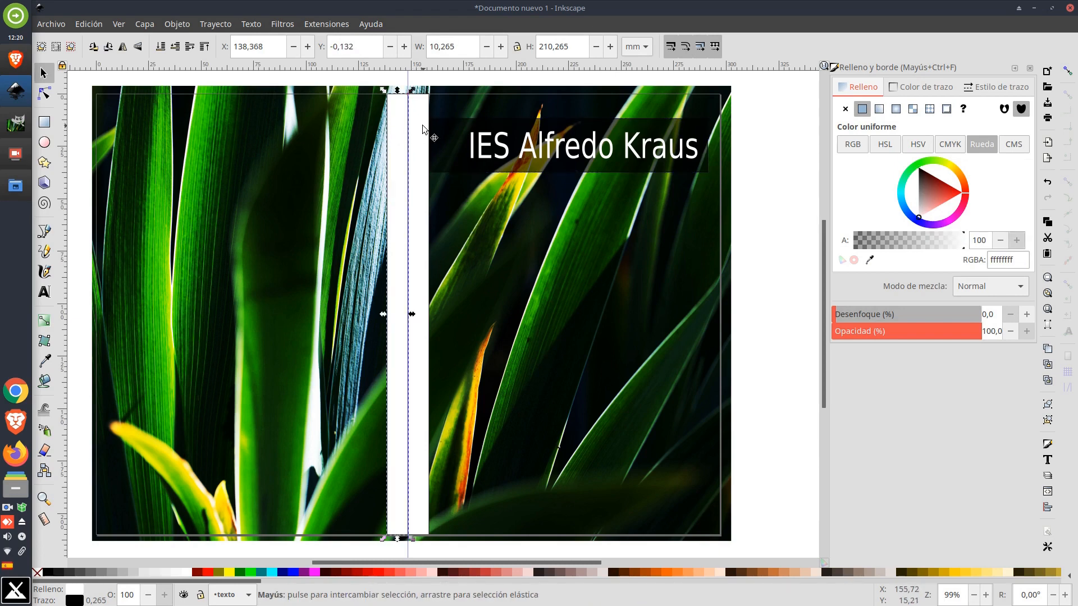
left_click(422, 112, "shift")
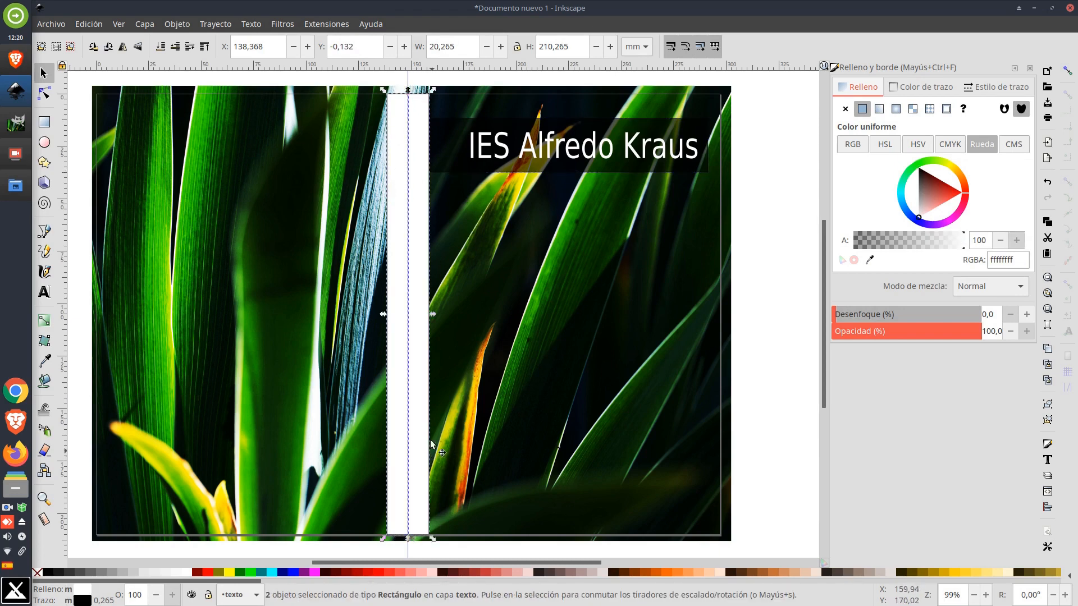
left_click_drag(957, 246, 879, 244)
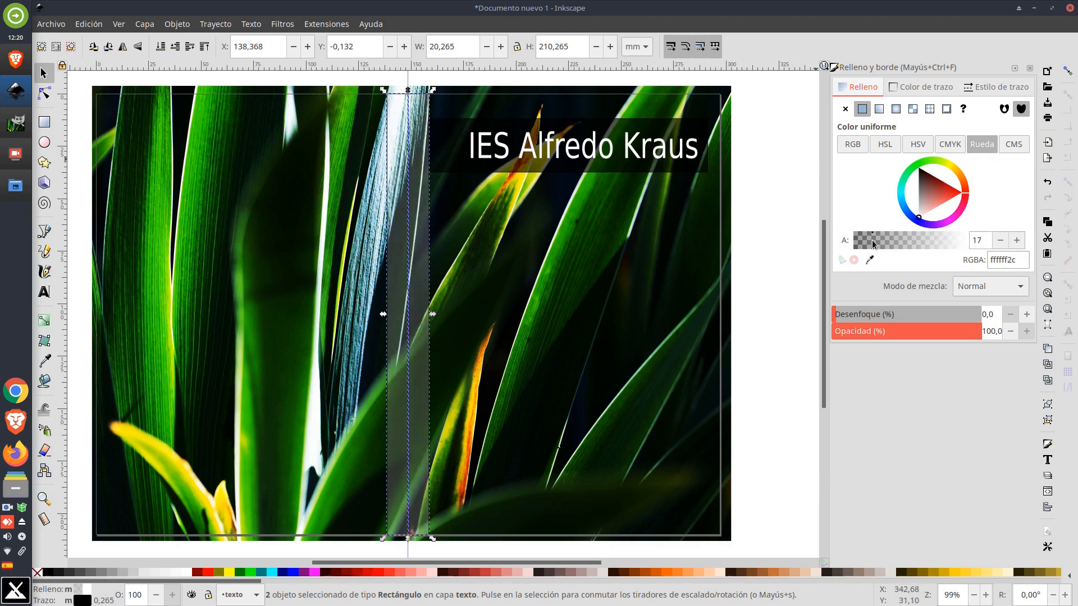
left_click_drag(925, 184, 908, 152)
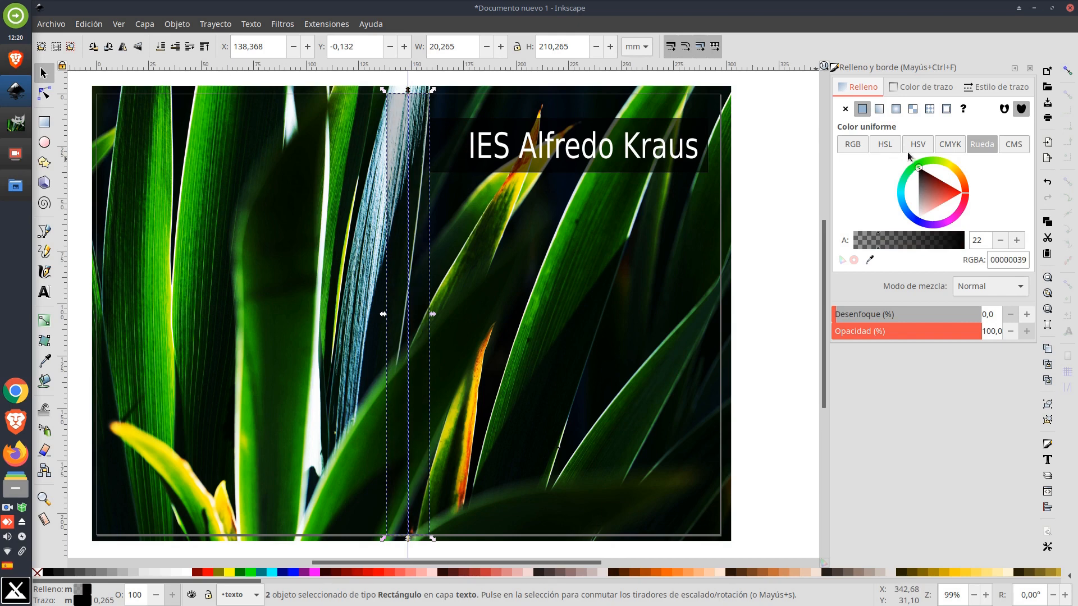
Widen the rectangle to about 139.6 mm and nudge the title slightly left
left_click(640, 124)
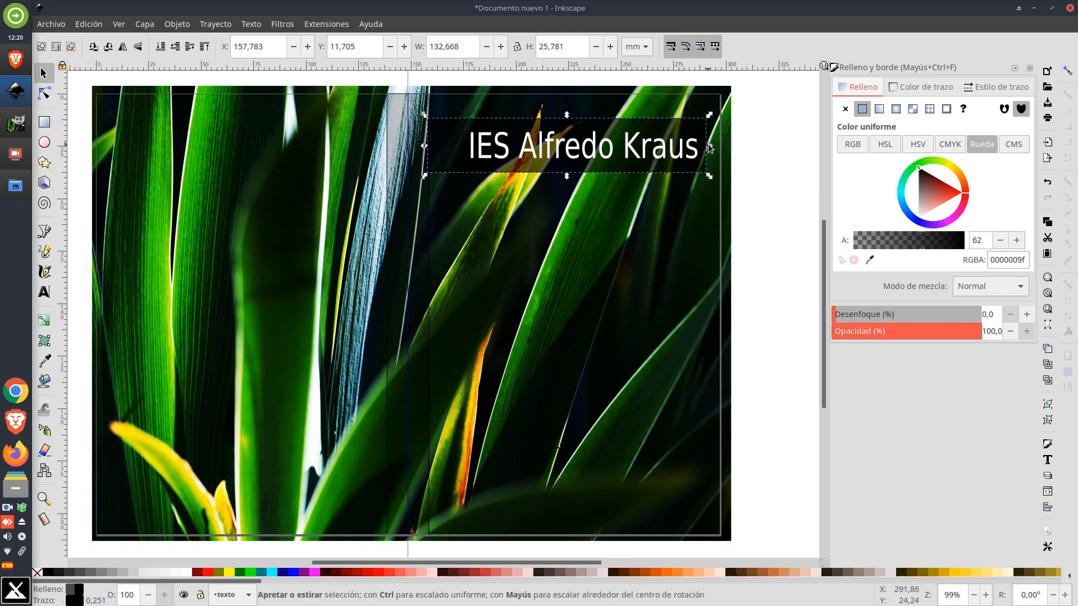
left_click_drag(710, 147, 724, 147)
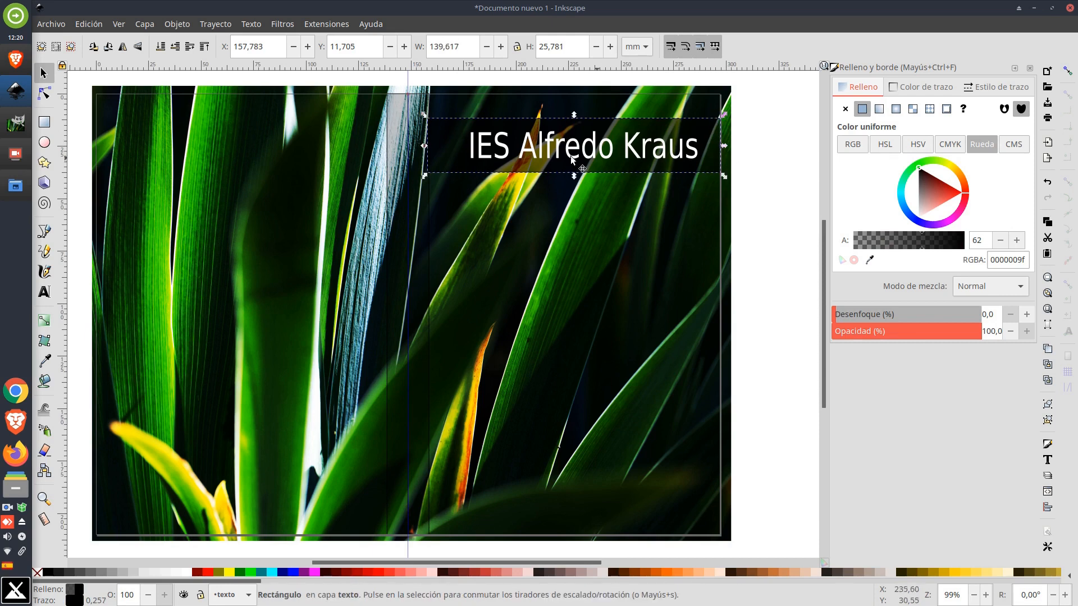
left_click(490, 152)
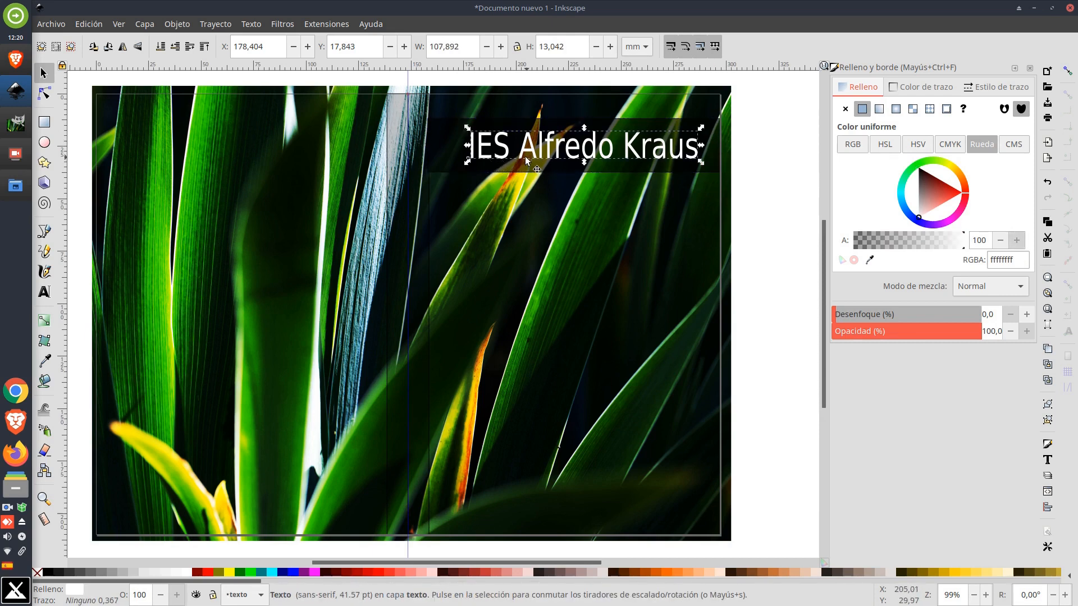
key("Left")
key("Left")
key("Left")
key("Left")
key("Left")
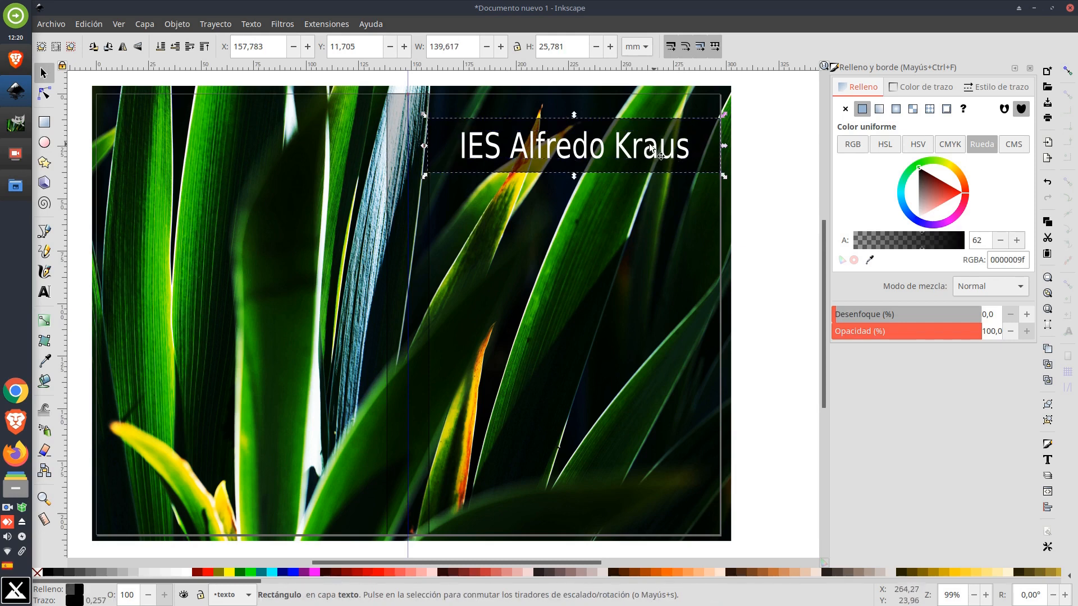
Change the rectangle's fill to translucent white with alpha 65
mouse_move(926, 193)
left_mouse_down()
mouse_move(913, 162)
mouse_move(906, 238)
mouse_move(940, 240)
mouse_move(928, 243)
left_mouse_up()
left_click(701, 136)
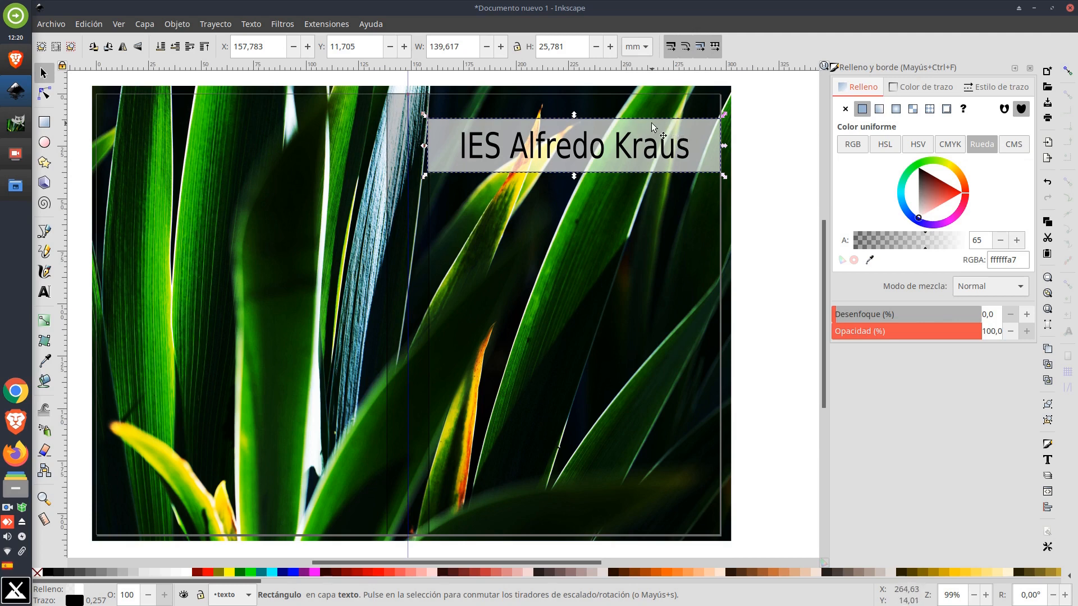
left_click(754, 138)
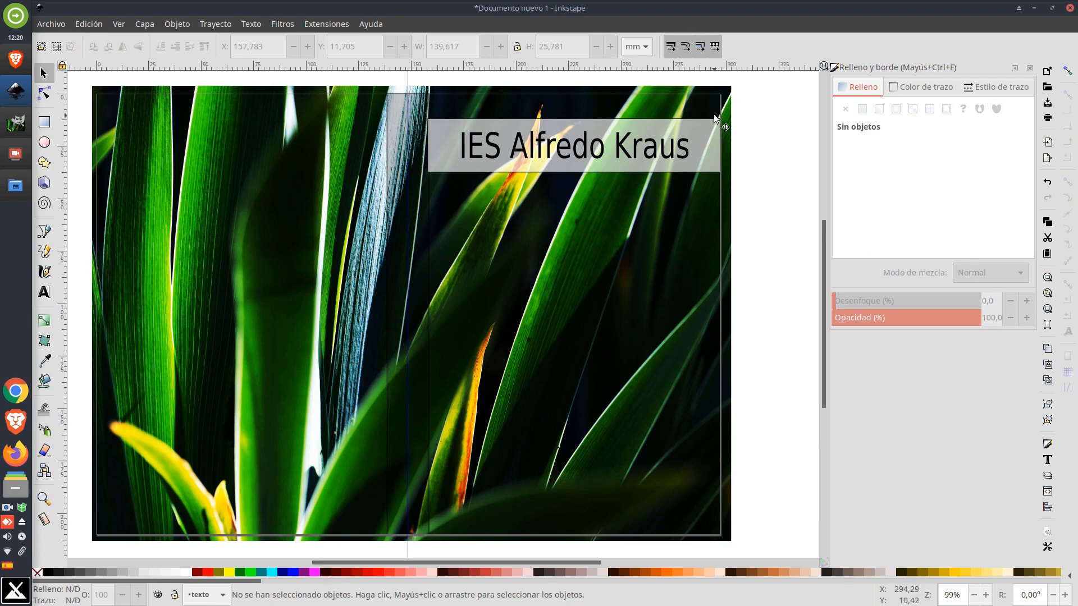
Remove the rectangle's stroke
left_click(473, 119)
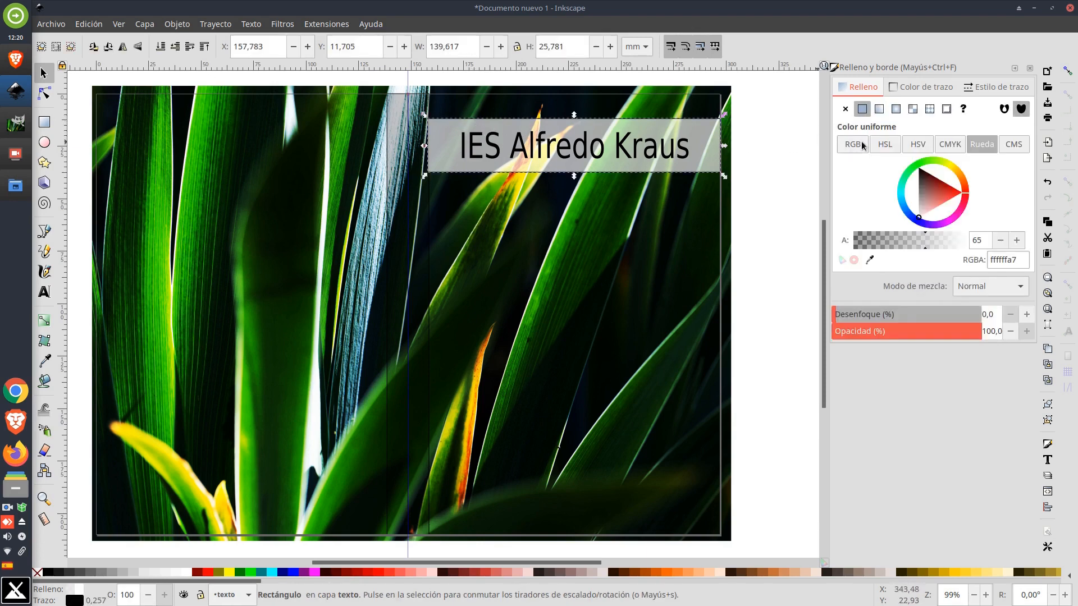
left_click(916, 87)
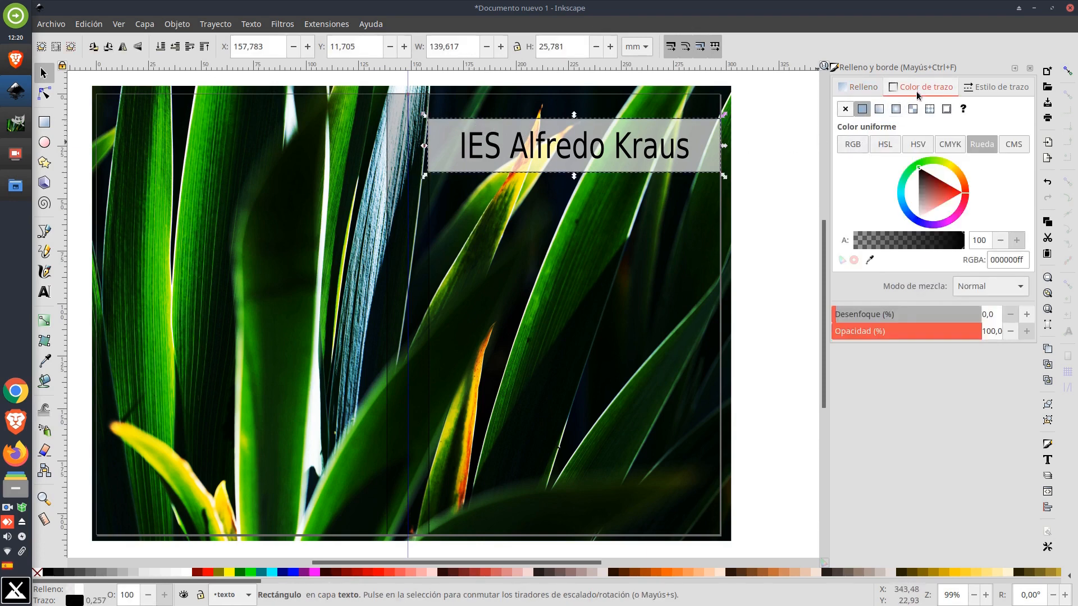
left_click(846, 110)
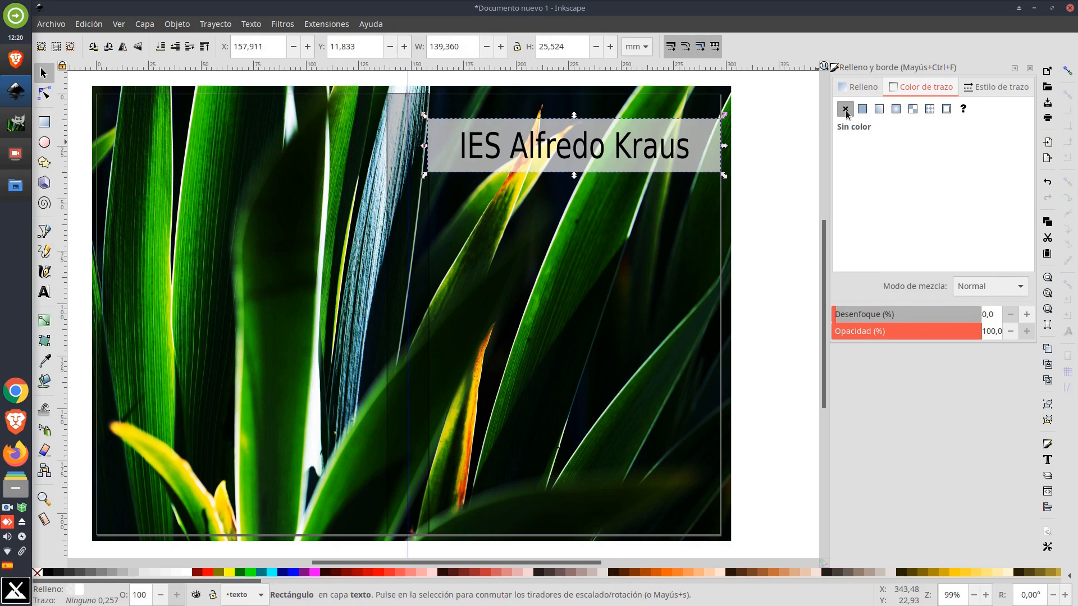
left_click(769, 127)
left_click(703, 126)
Apply a 13% blur to the rectangle
left_click(1026, 315)
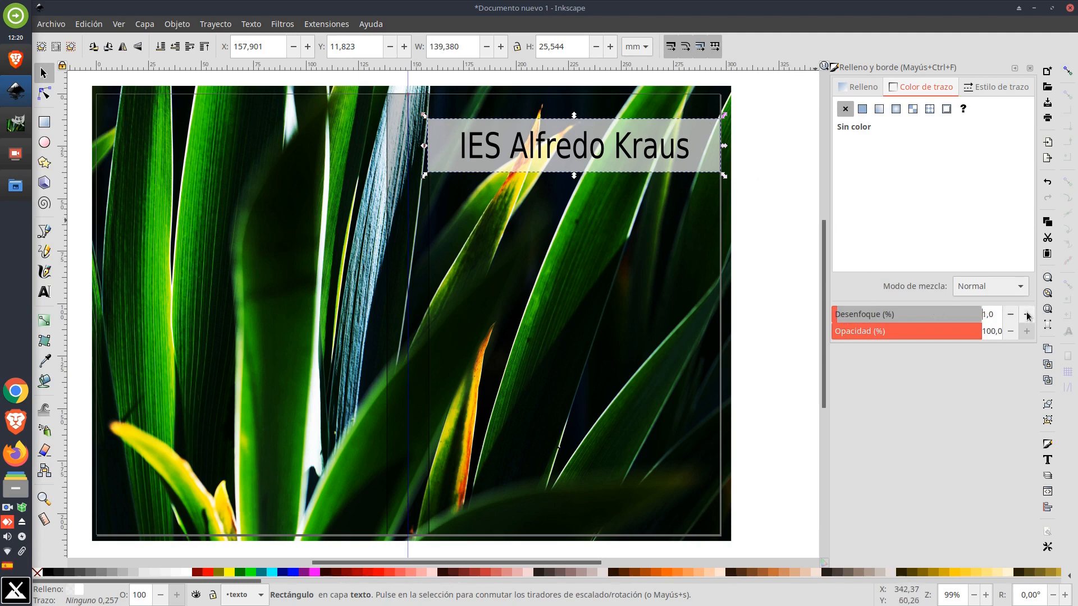
left_click(1027, 315)
left_click(1027, 315)
left_click(1027, 315)
left_click(1026, 315)
left_click(1027, 315)
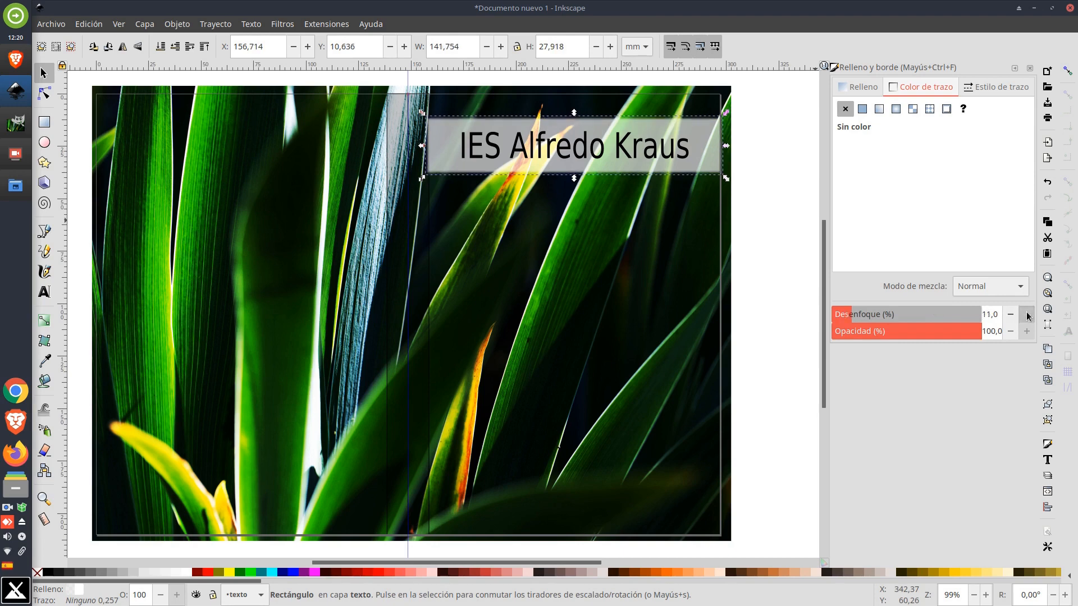
left_click(1027, 315)
left_click(1027, 314)
left_click(752, 124)
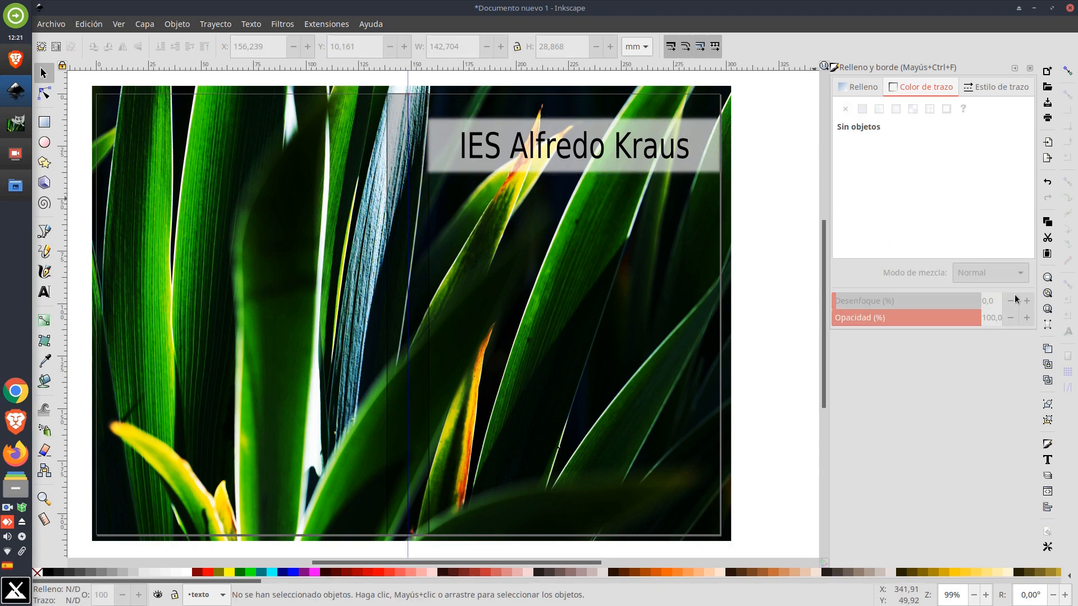
left_click(591, 123)
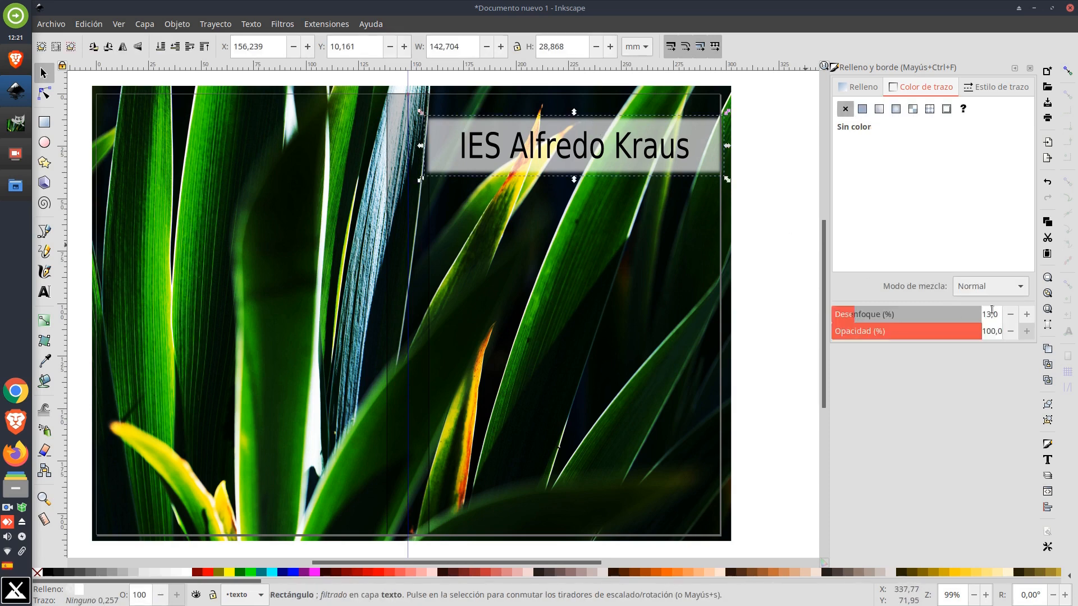
Reduce the rectangle's blur to 7%
left_click(1011, 315)
left_click(1010, 315)
left_click(1011, 315)
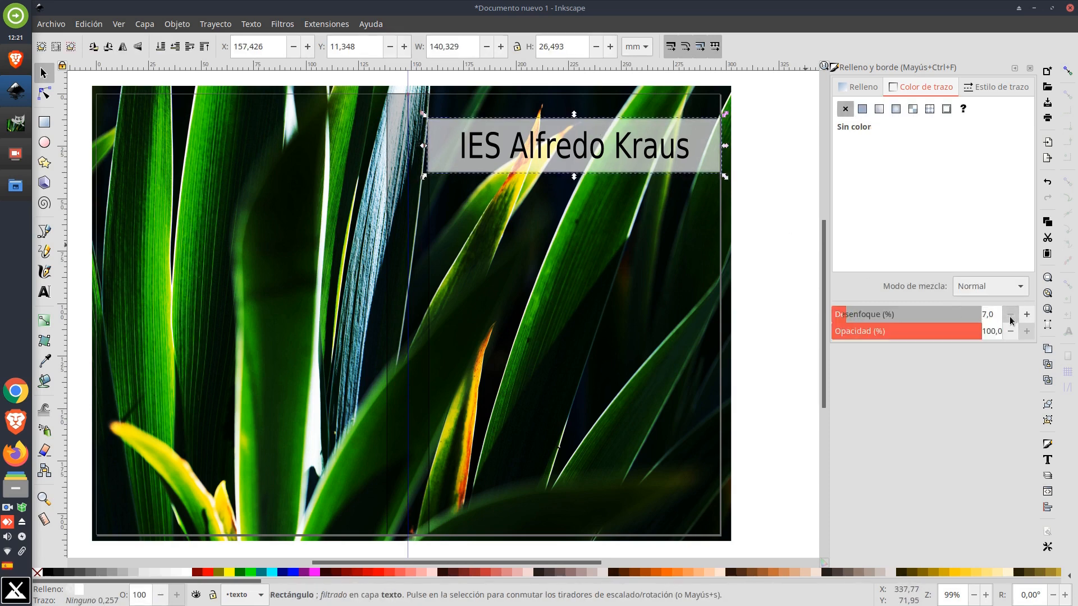
Remove the rectangle's blur completely, bringing it down to 0%
left_click(1010, 315)
left_click(1010, 315)
left_click(1010, 315)
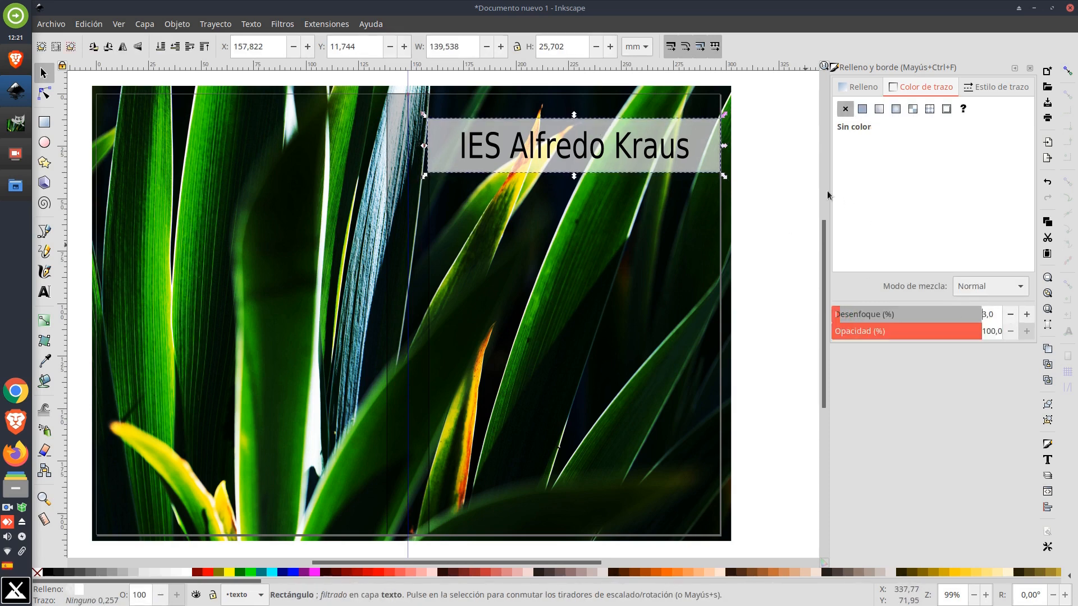
left_click(1011, 315)
left_click(1010, 315)
left_click(1011, 315)
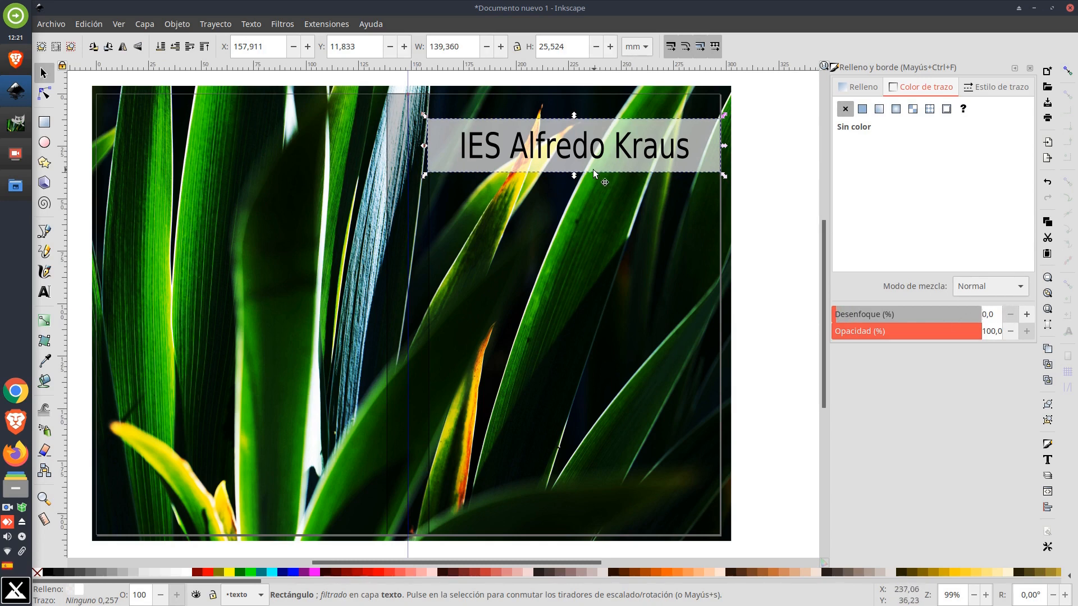
Move the title down near the bottom of the right half and colour it white
left_click(559, 146)
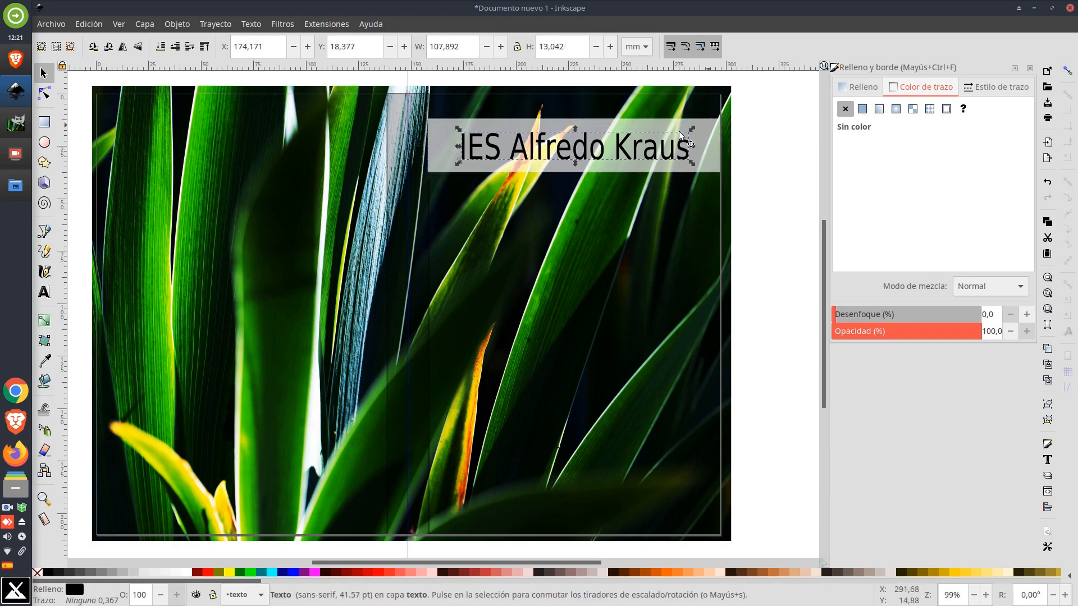
left_click_drag(619, 151, 615, 505)
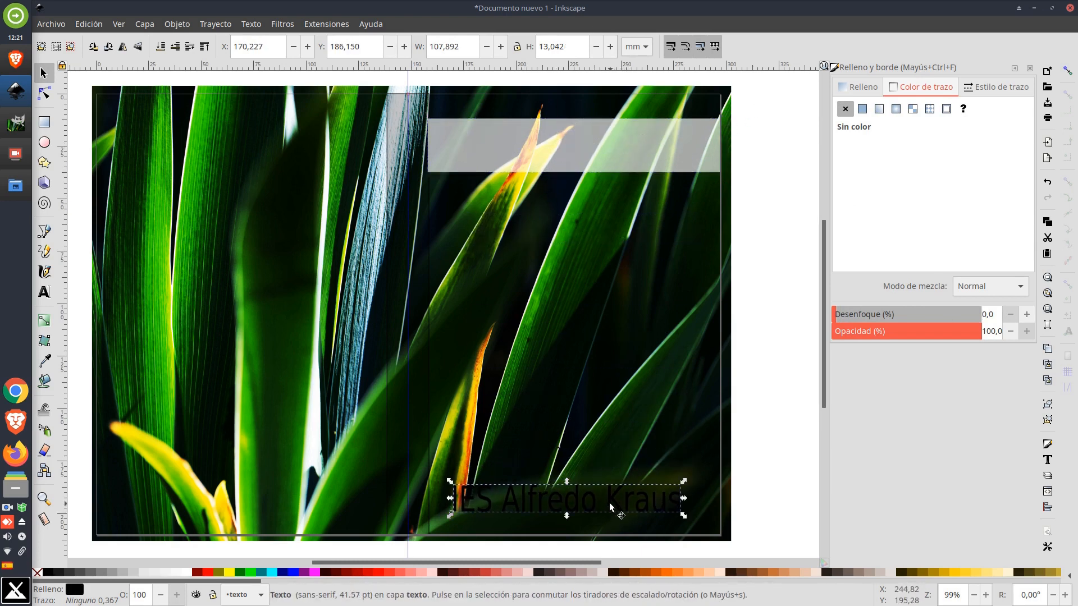
left_click(180, 572)
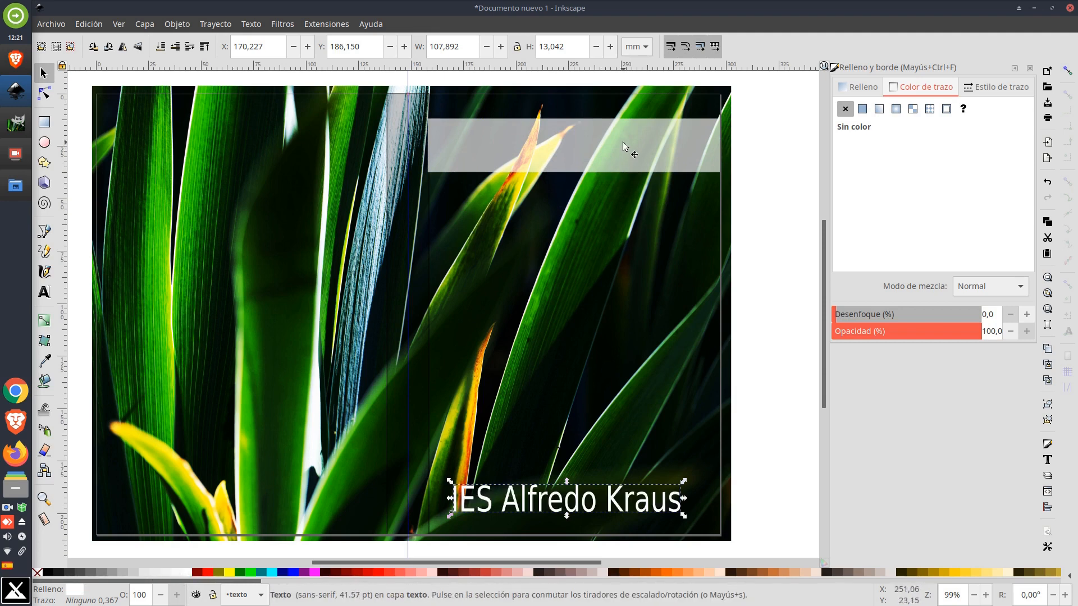
Move the translucent rectangle to the bottom and stretch it upward to cover the whole right half of the cover
left_click_drag(622, 141, 623, 513)
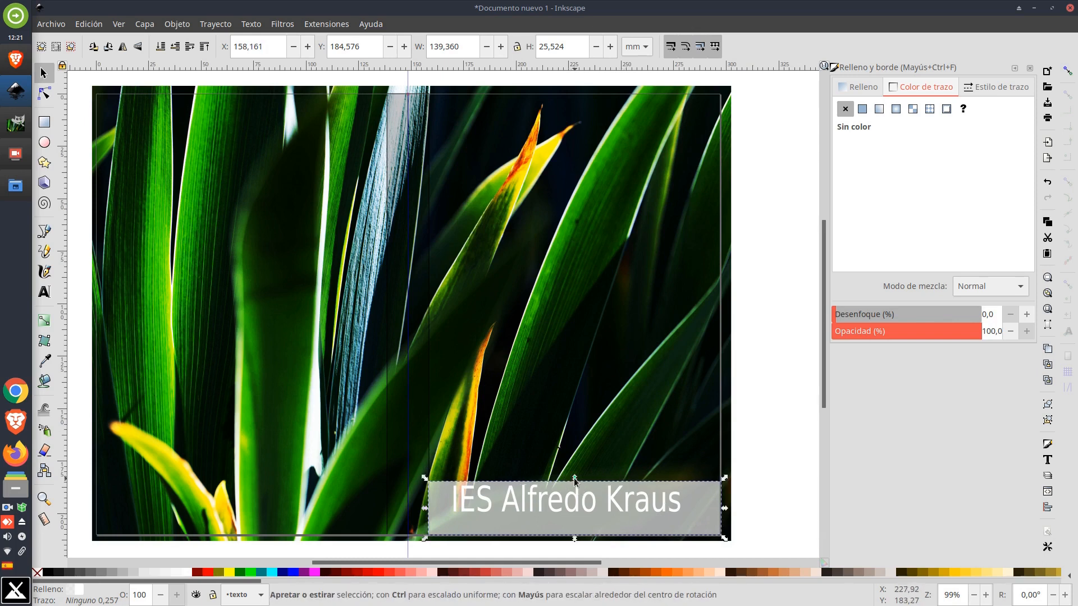
left_click_drag(573, 477, 574, 90)
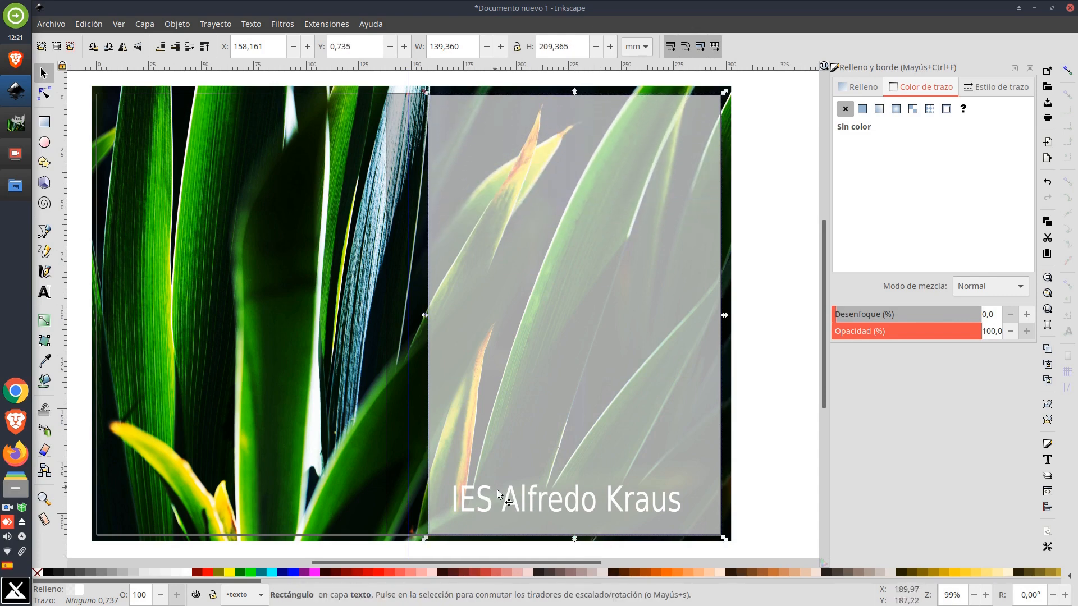
Nudge the title slightly to the right over the rectangle
left_click(571, 504)
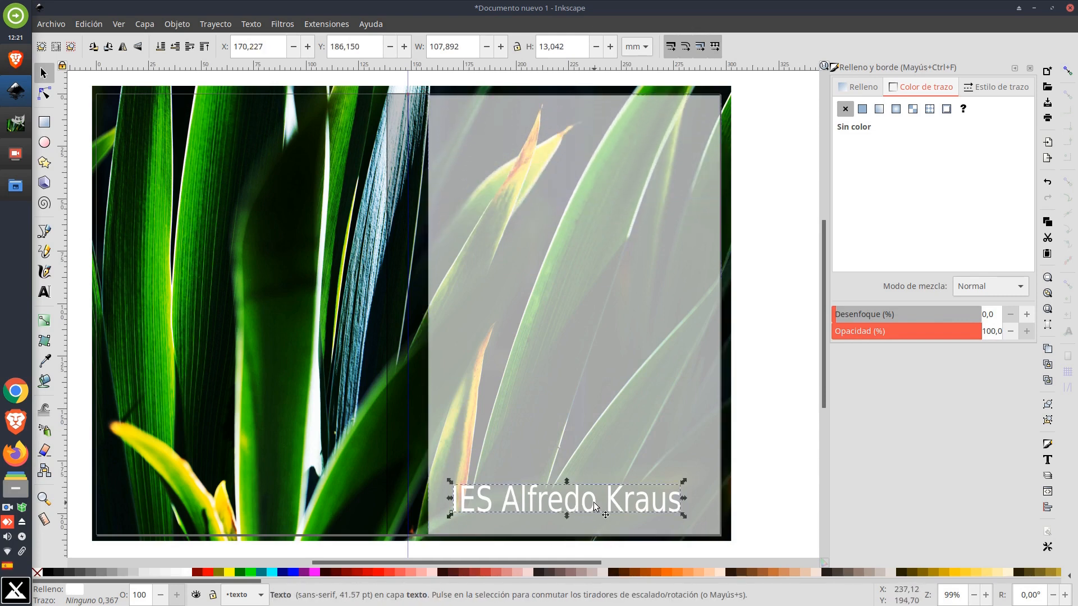
left_click_drag(595, 505, 607, 506)
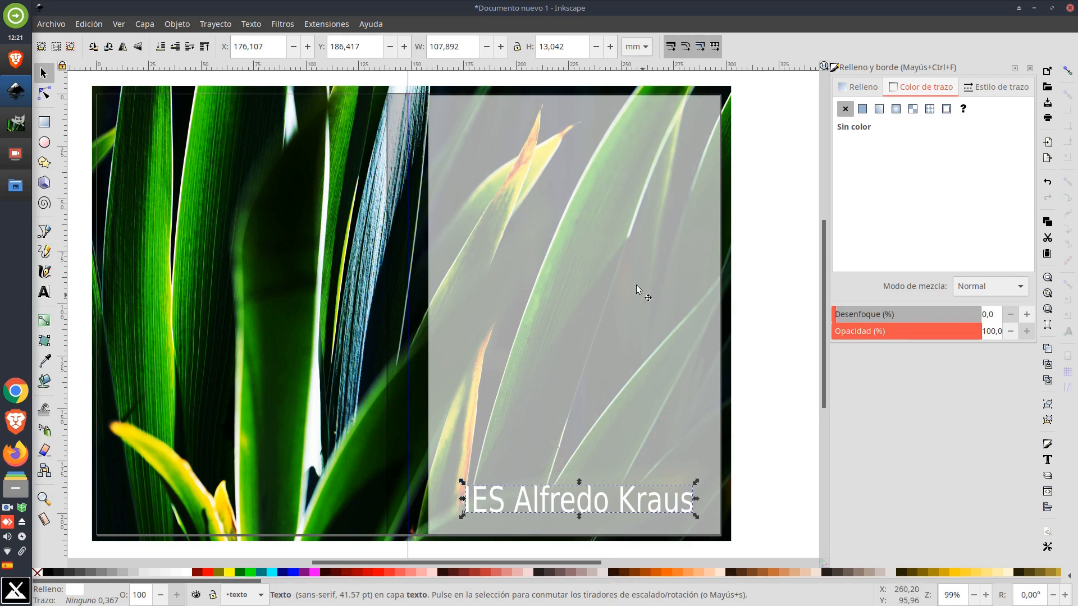
Apply a vertical linear gradient to the rectangle, transparent white at the top fading to opaque black at the bottom
left_click(634, 243)
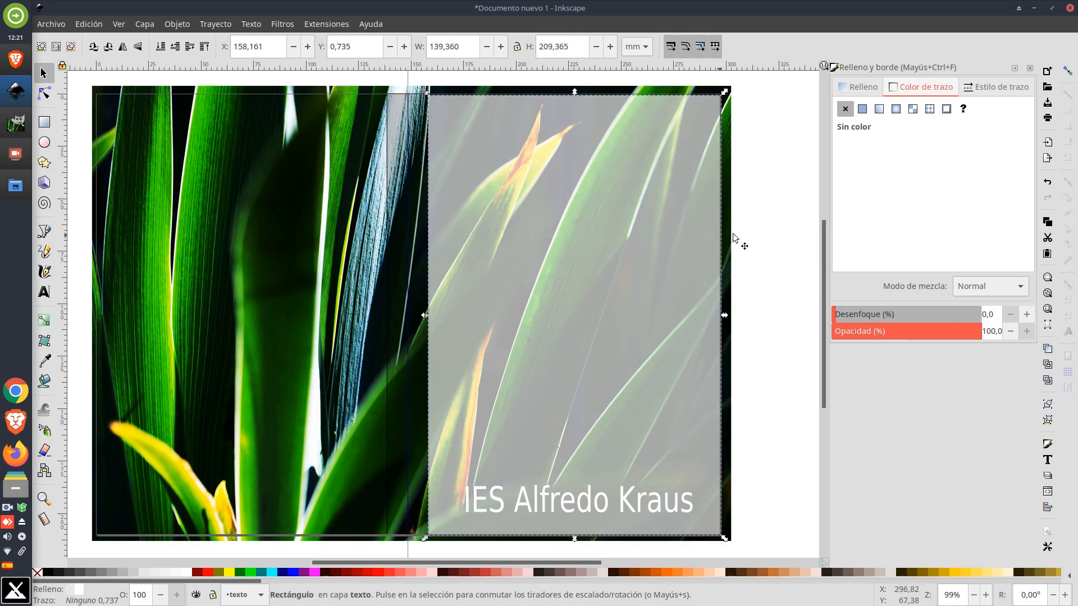
left_click(45, 323)
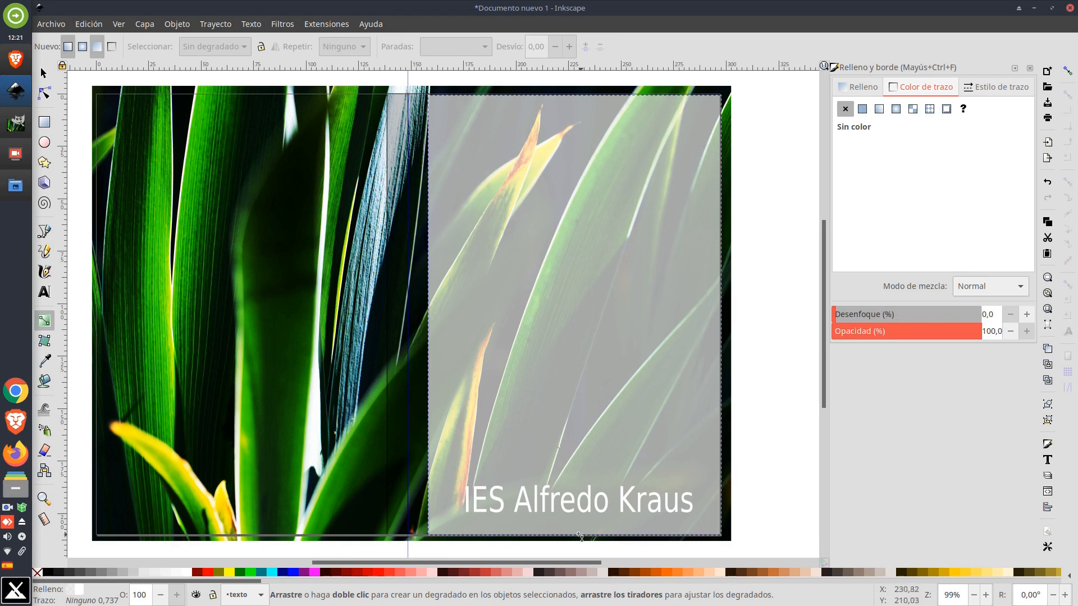
left_click_drag(580, 537, 578, 96)
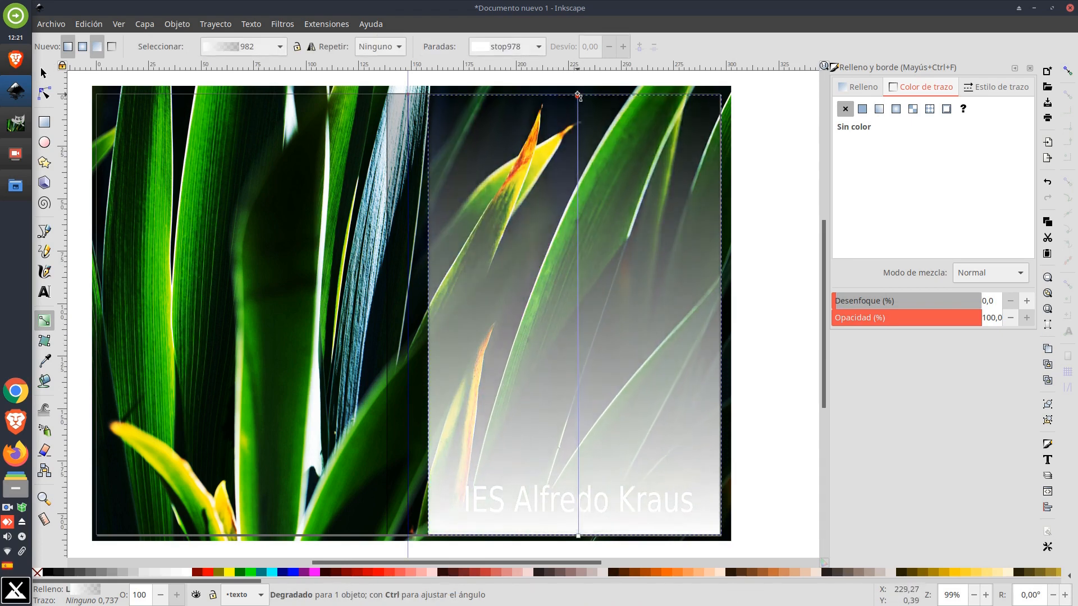
left_click(577, 96)
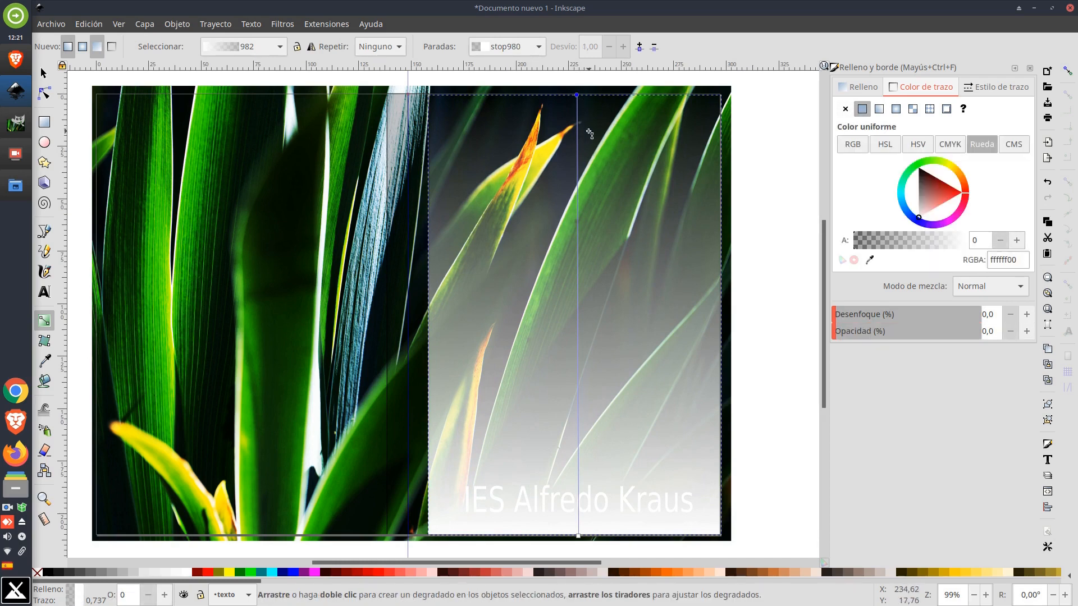
left_click(578, 538)
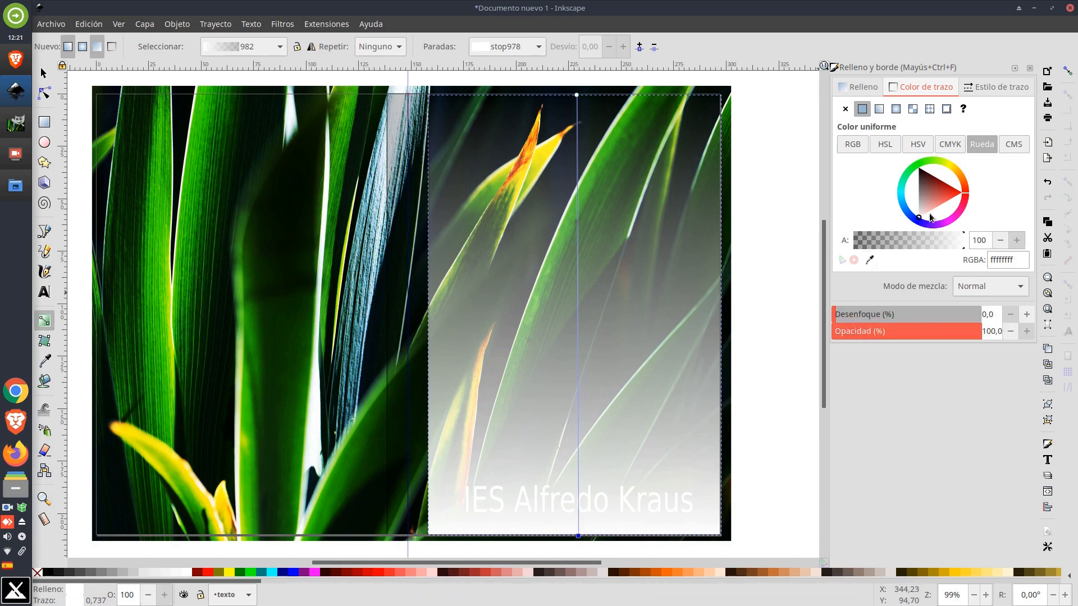
left_click_drag(926, 186, 908, 147)
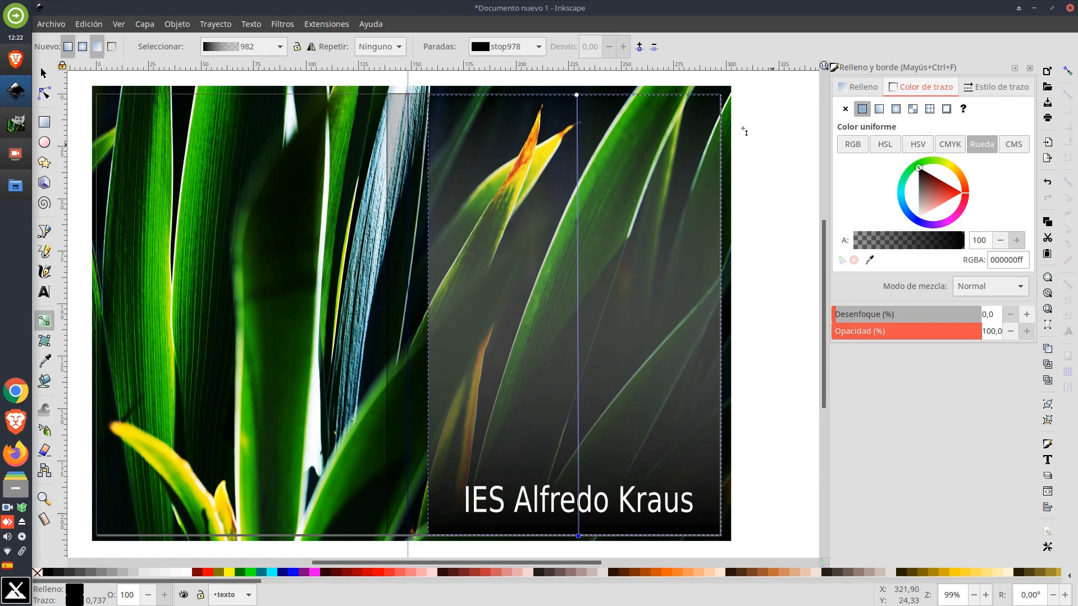
left_click(578, 95)
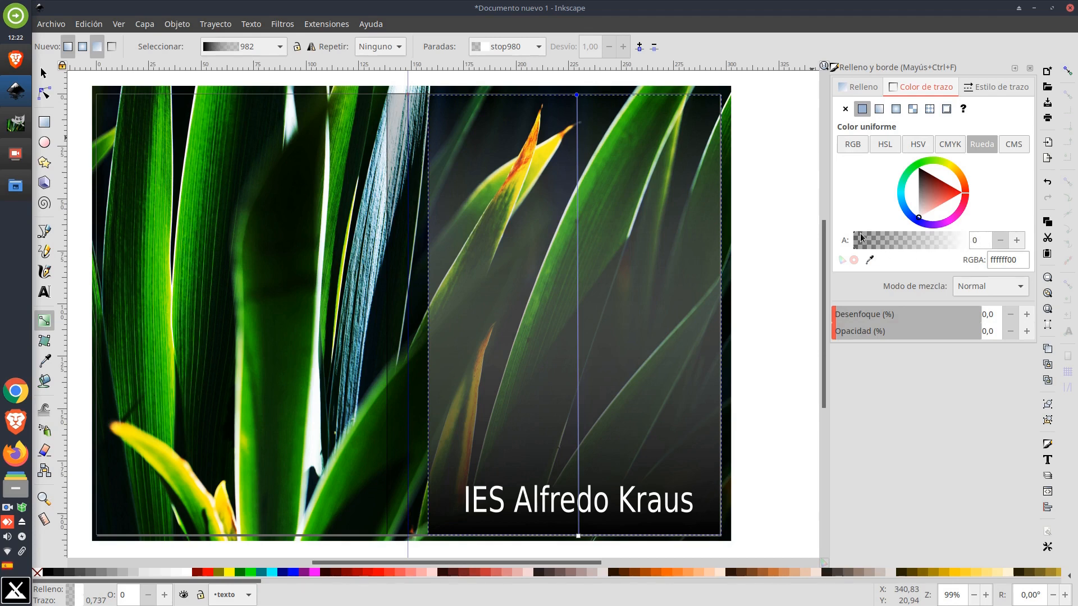
left_click_drag(858, 233, 967, 239)
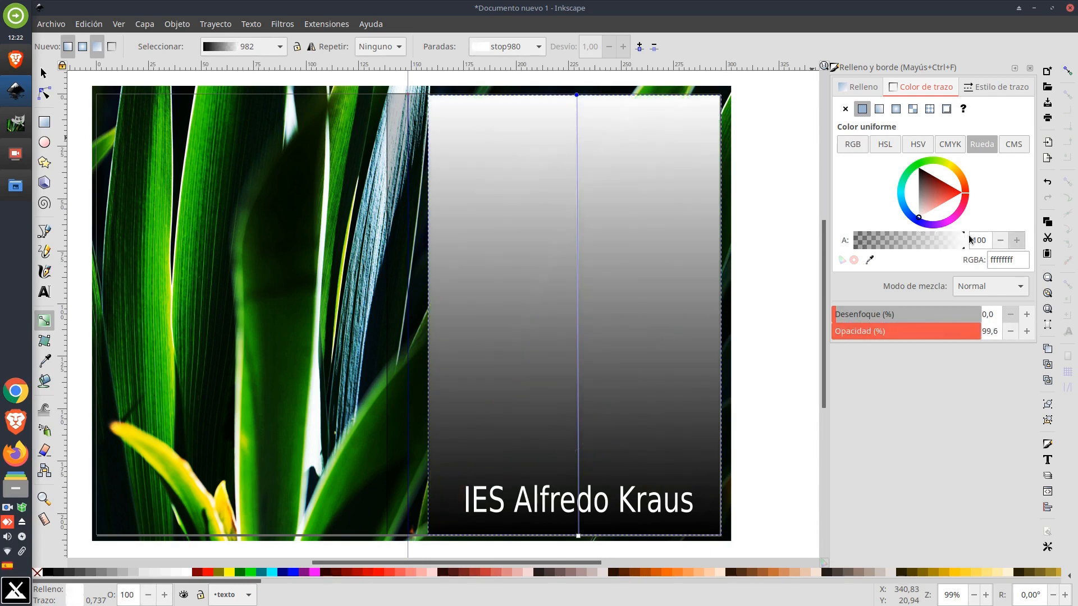
left_click_drag(970, 239, 849, 239)
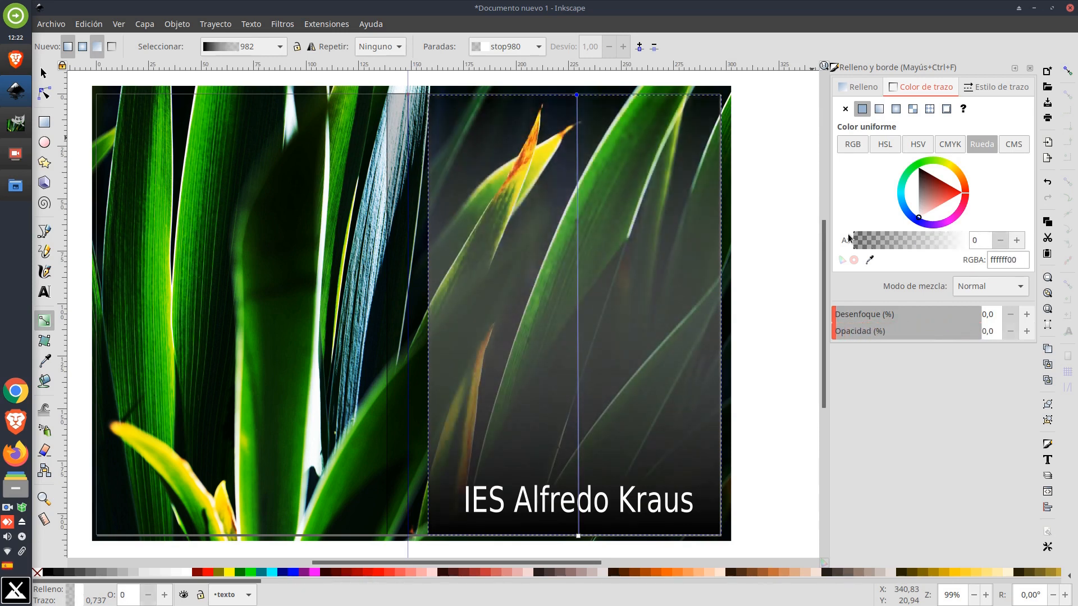
left_click(579, 537)
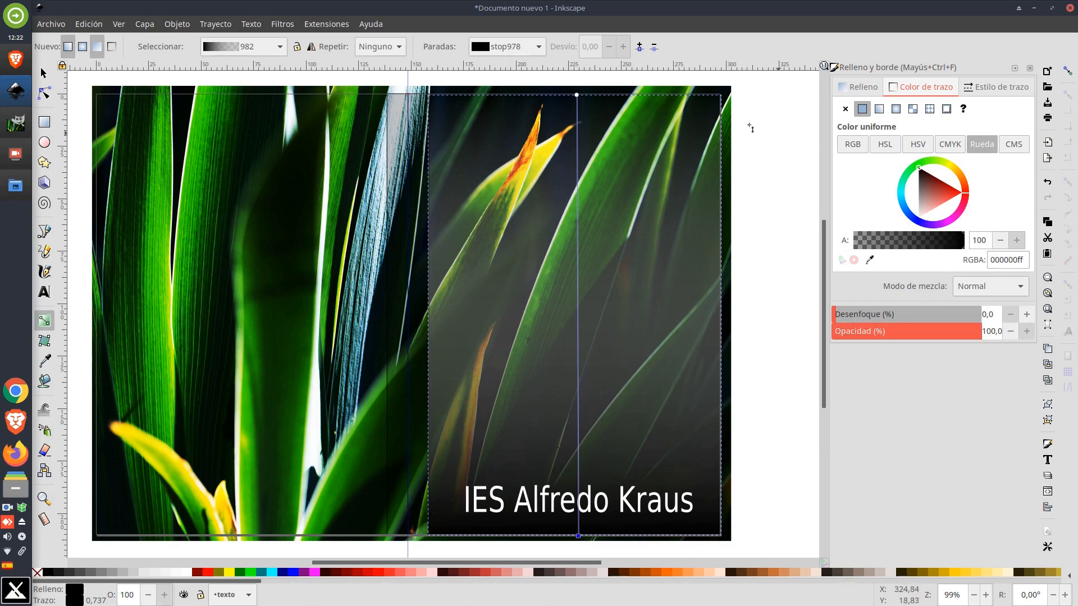
left_click(578, 97)
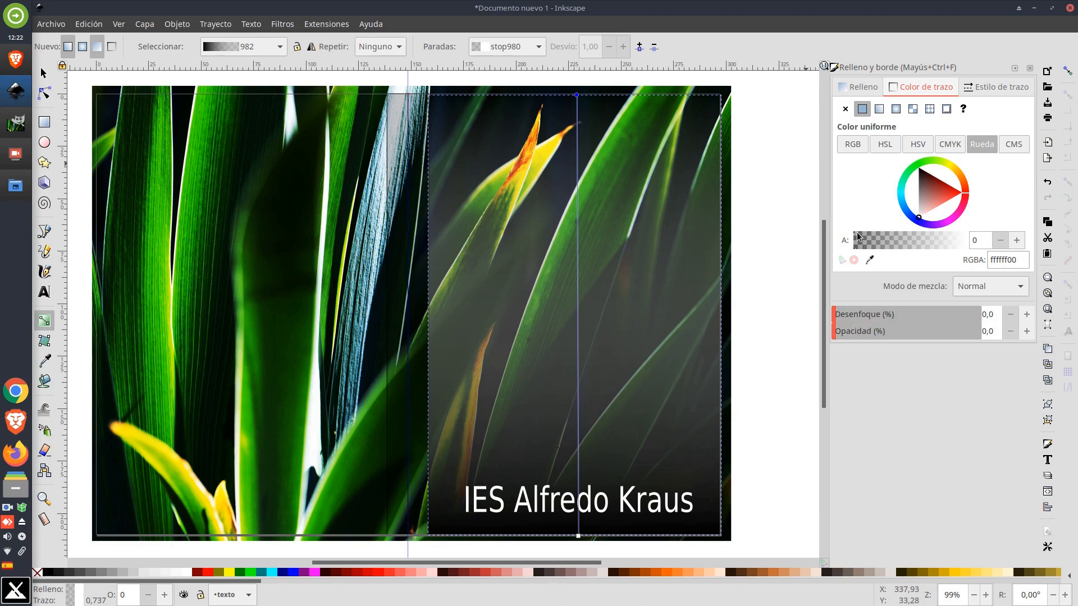
mouse_move(859, 234)
left_mouse_down()
mouse_move(898, 234)
mouse_move(851, 237)
left_mouse_up()
Add a middle gradient stop and set it to white with alpha 18
double_click(579, 317)
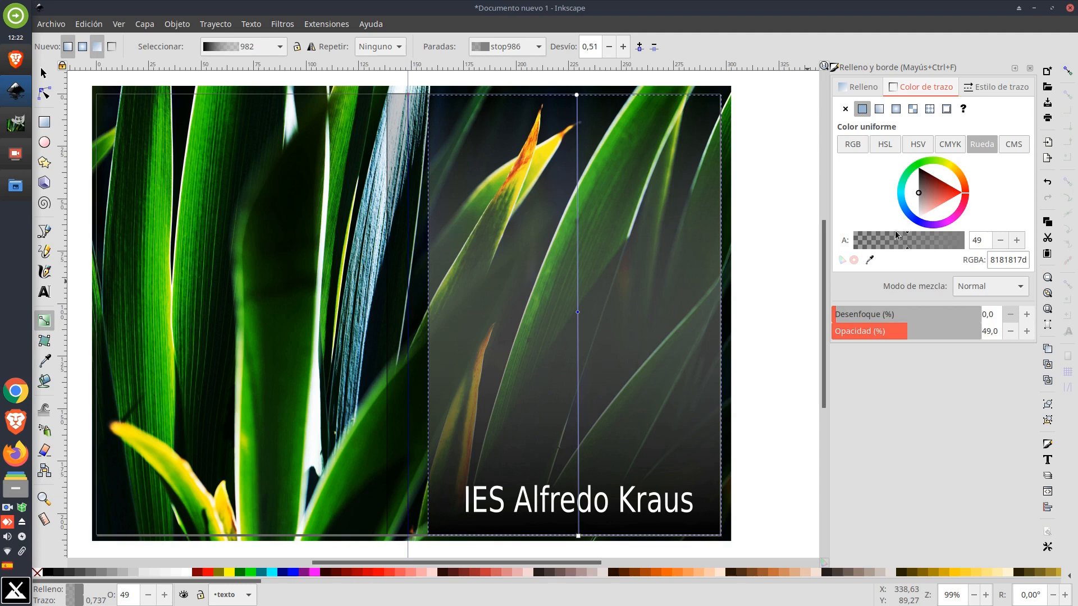
mouse_move(952, 166)
left_mouse_down()
mouse_move(946, 183)
mouse_move(953, 176)
left_mouse_up()
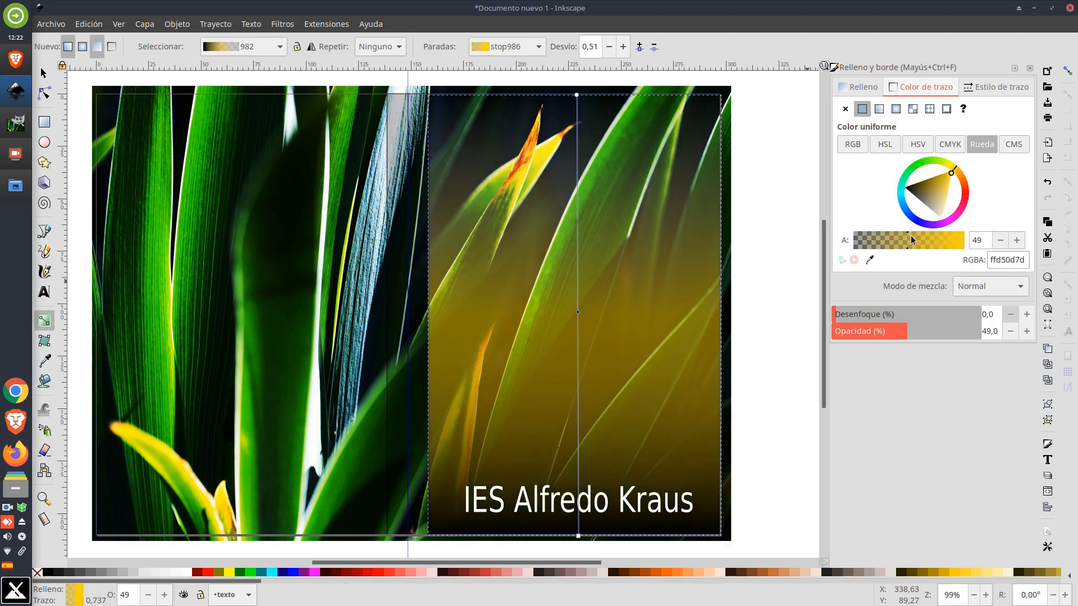
left_click_drag(911, 240, 874, 240)
left_click_drag(941, 207, 943, 236)
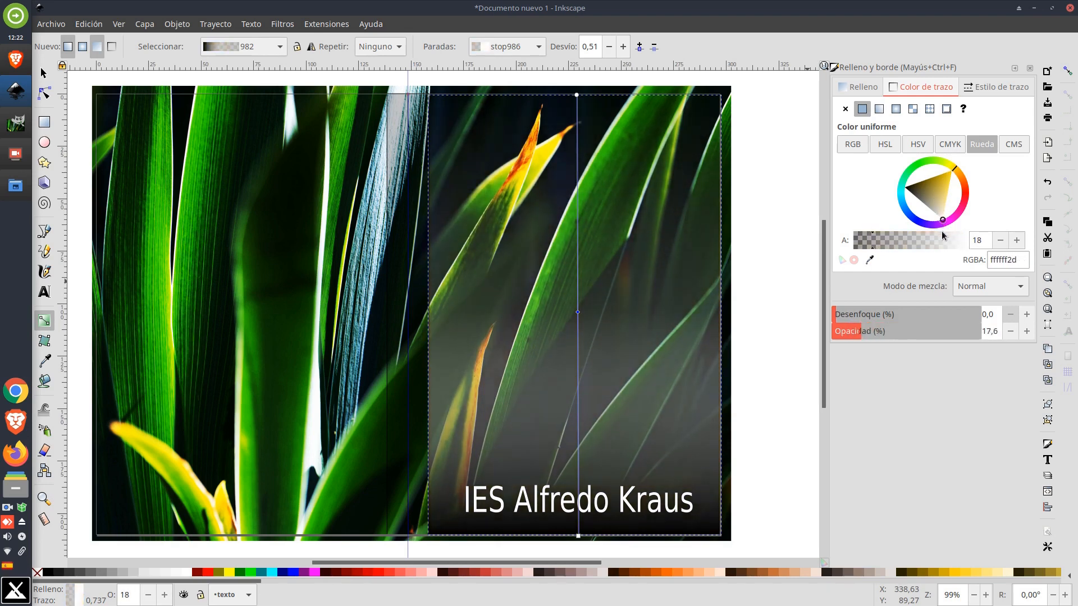
Reposition the gradient's stops, raising the bottom end to just below the title
left_click(578, 315, "ctrl+alt")
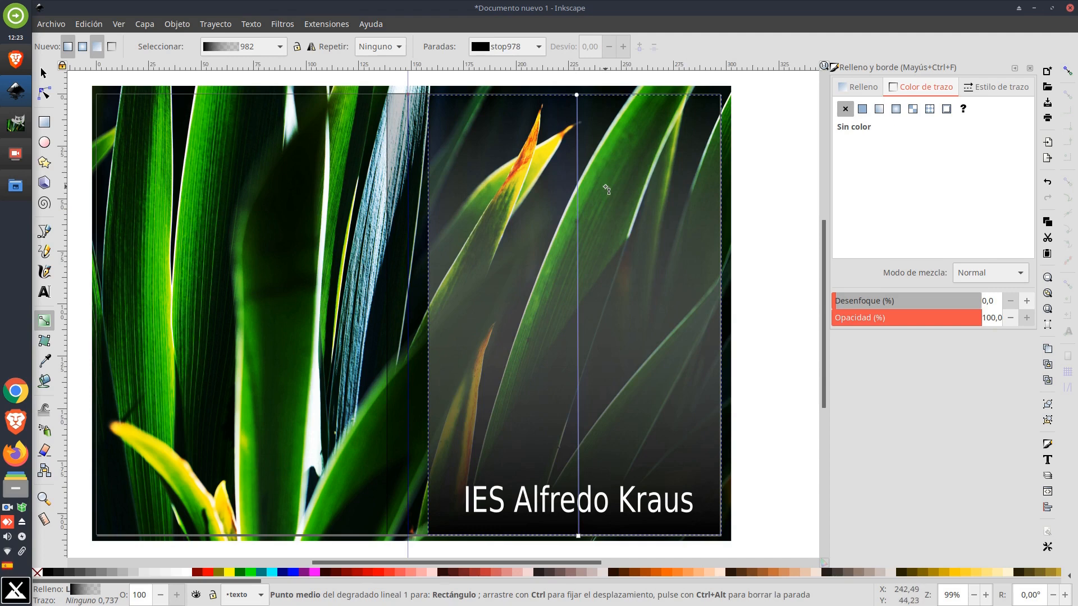
left_click_drag(577, 96, 580, 265)
left_click_drag(581, 321, 570, 97)
left_click(578, 536)
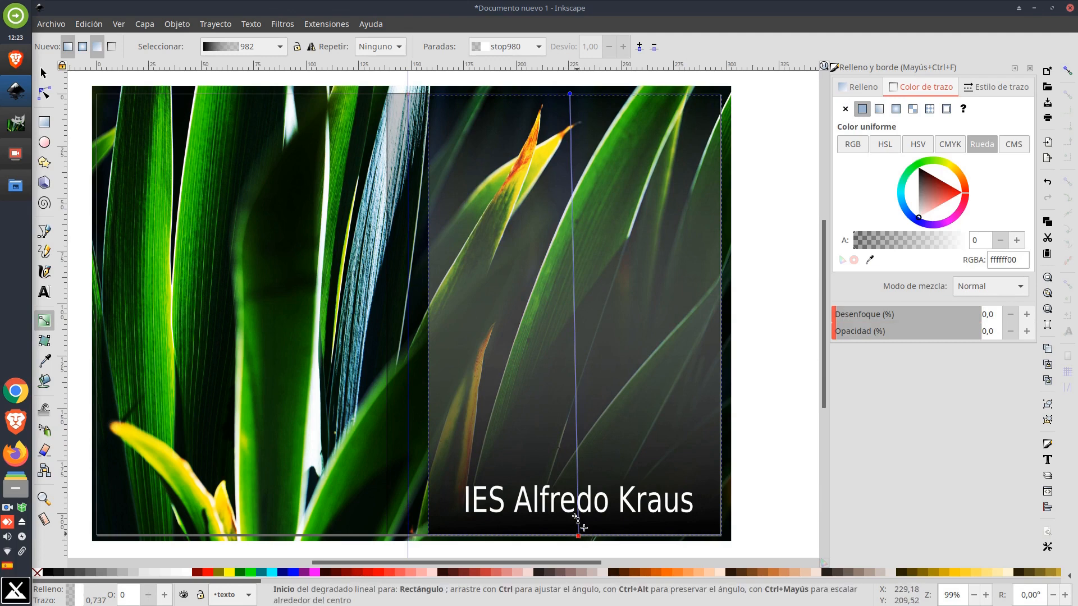
left_click_drag(578, 536, 576, 504)
mouse_move(570, 94)
left_mouse_down()
mouse_move(577, 249)
mouse_move(572, 97)
left_mouse_up()
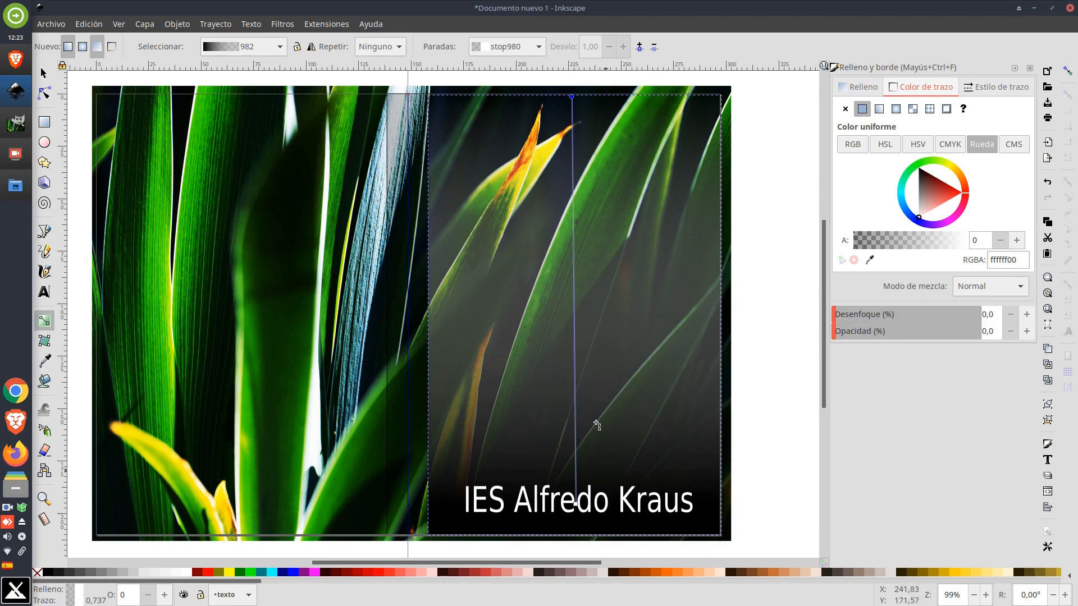
Nudge the title slightly down and left, then deselect everything
left_click(44, 73)
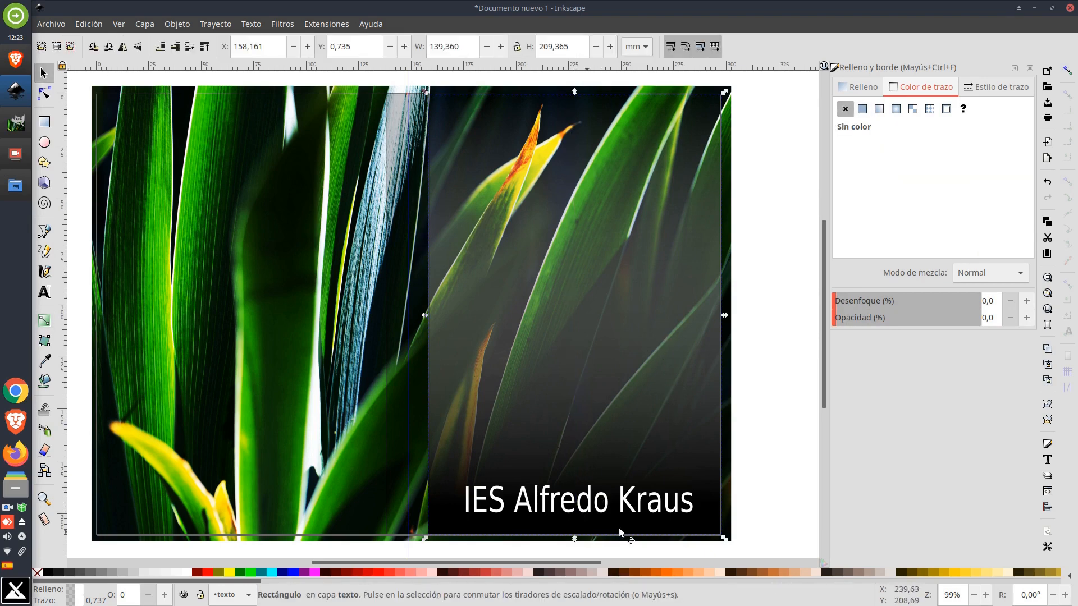
left_click(624, 503)
left_click_drag(622, 505, 623, 508)
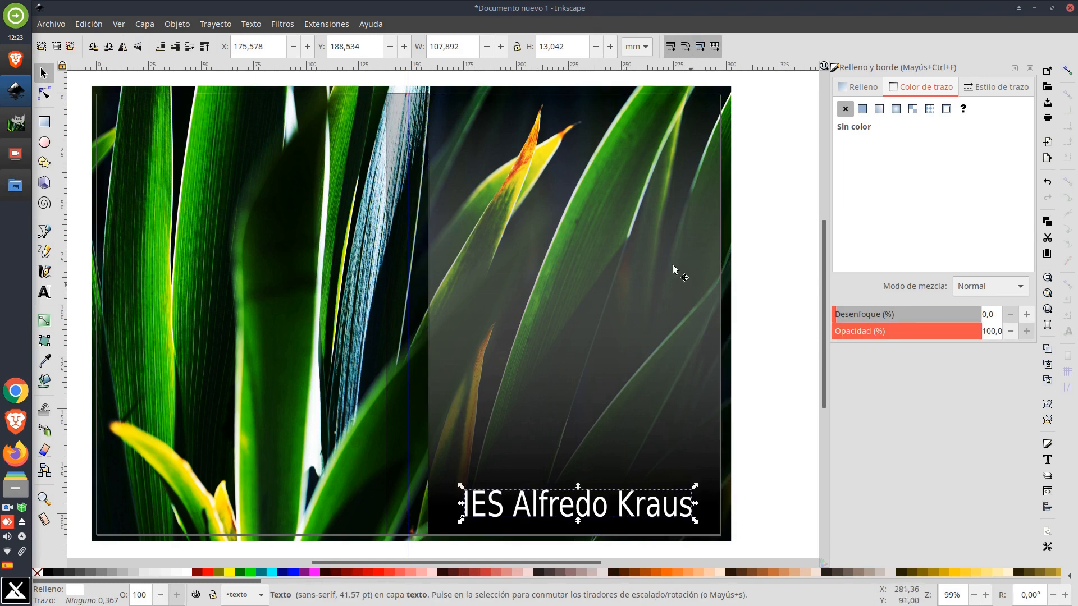
left_click(775, 224)
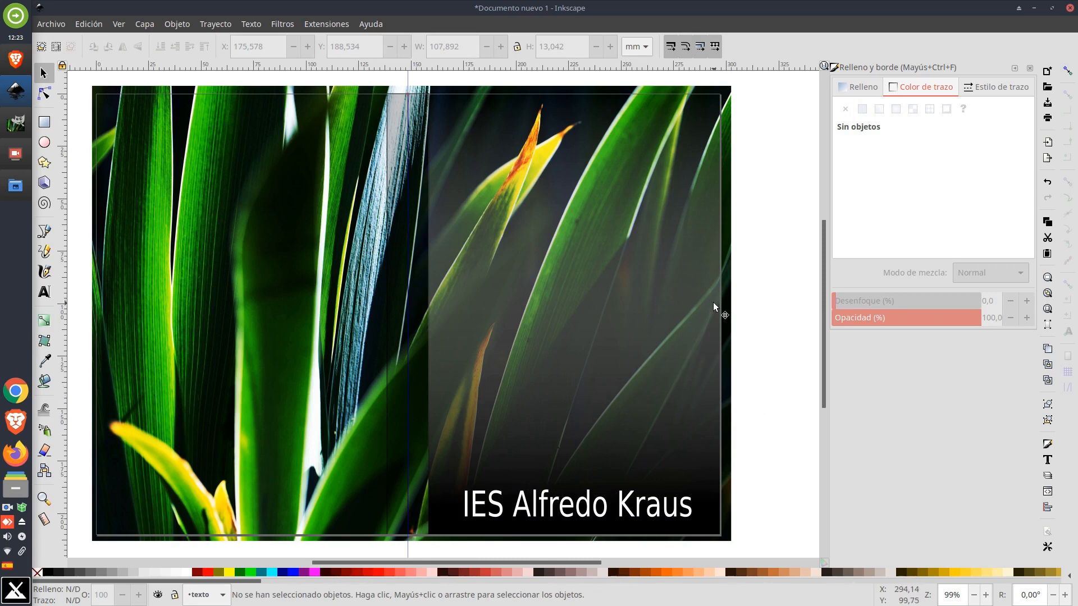
Nudge the gradient rectangle slightly up and to the right
key("alt+Tab")
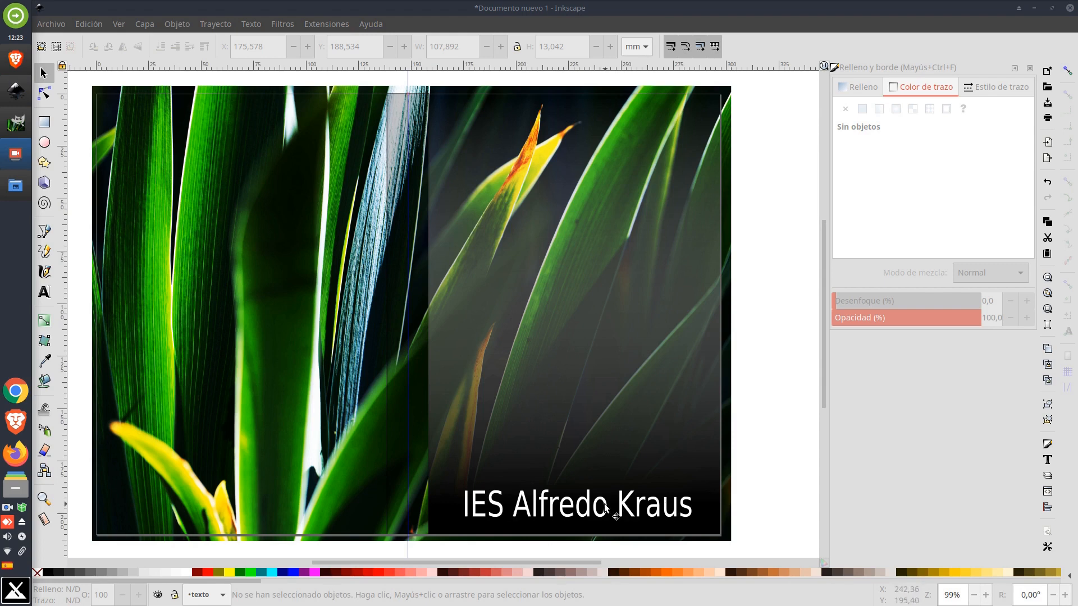
left_click(597, 303)
mouse_move(540, 277)
left_mouse_down()
mouse_move(550, 334)
mouse_move(551, 244)
mouse_move(553, 285)
mouse_move(548, 278)
left_mouse_up()
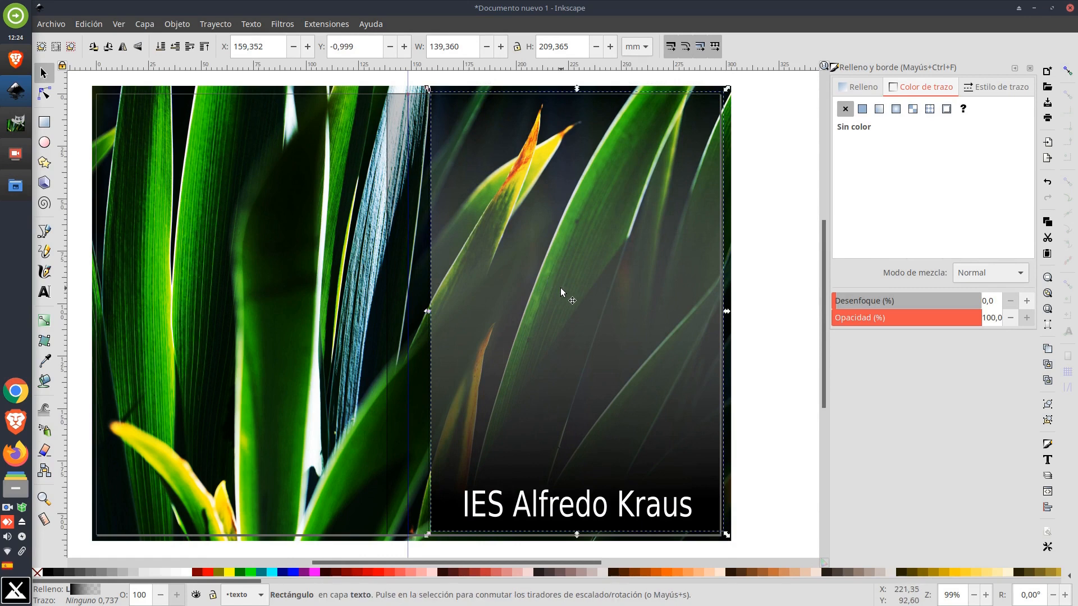